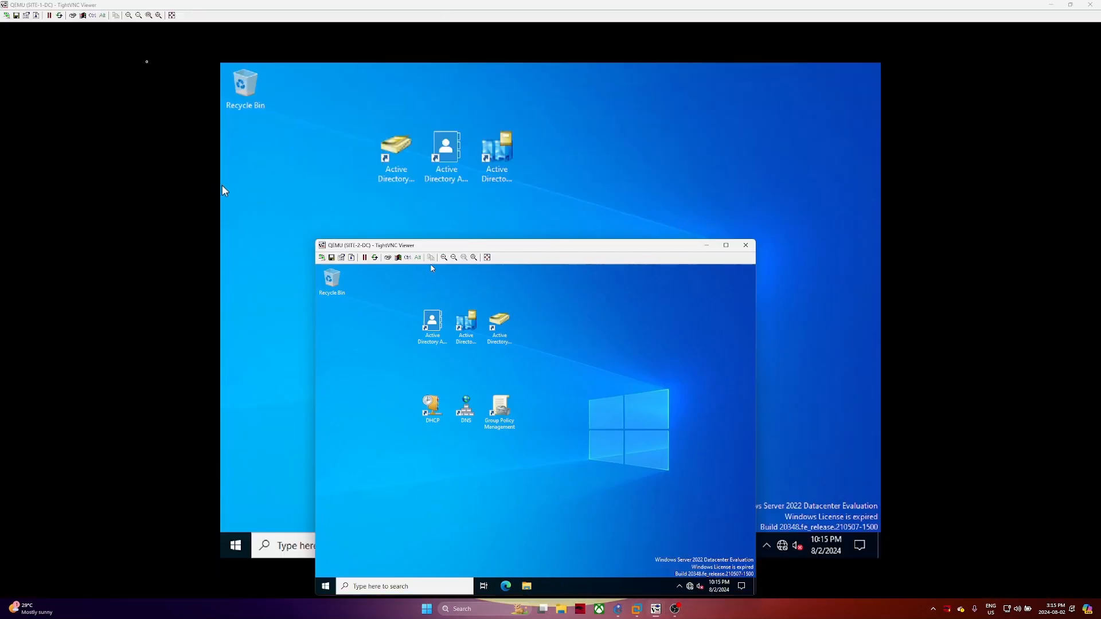
Minimize the SITE-3-DC and SITE-2-DC sessions and launch Server Manager on SITE-1-DC
mouse_move(656, 609)
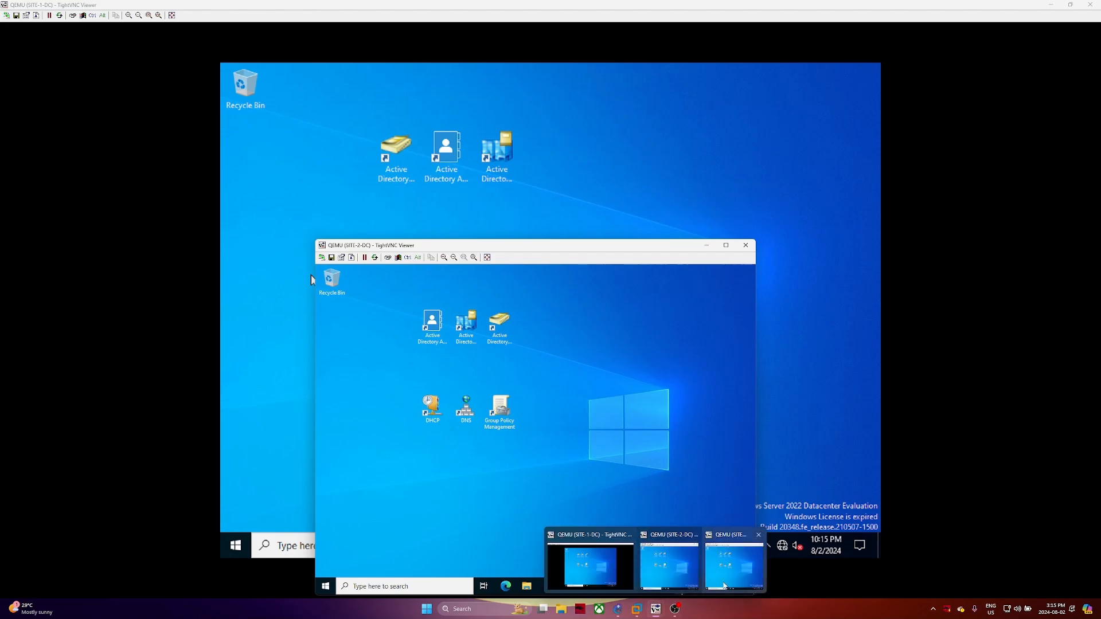
click(724, 586)
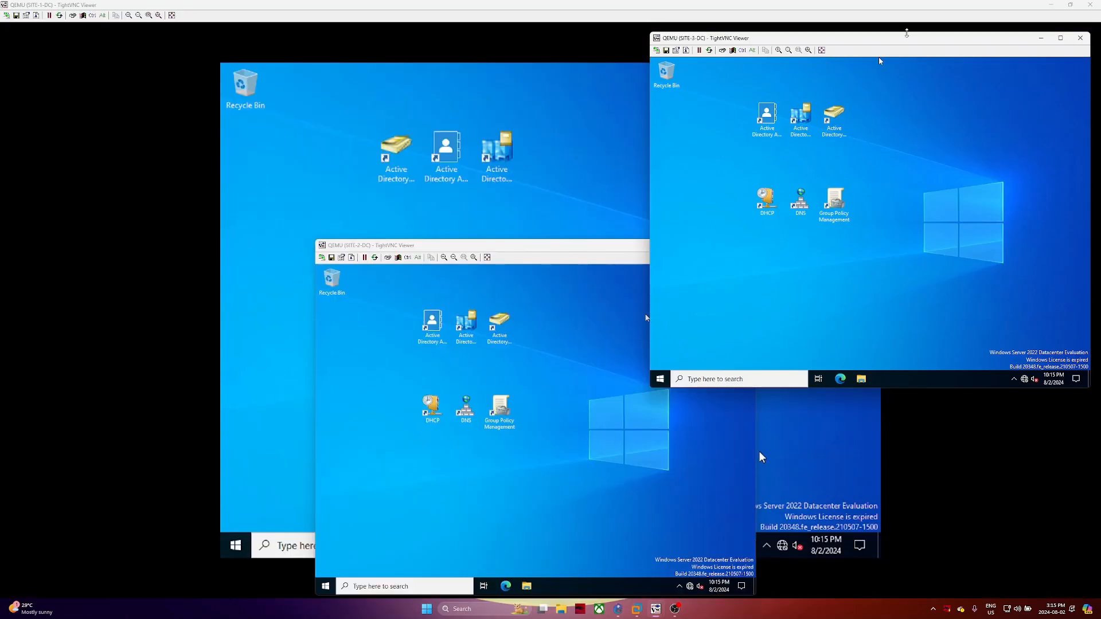
drag(909, 38, 555, 247)
click(693, 247)
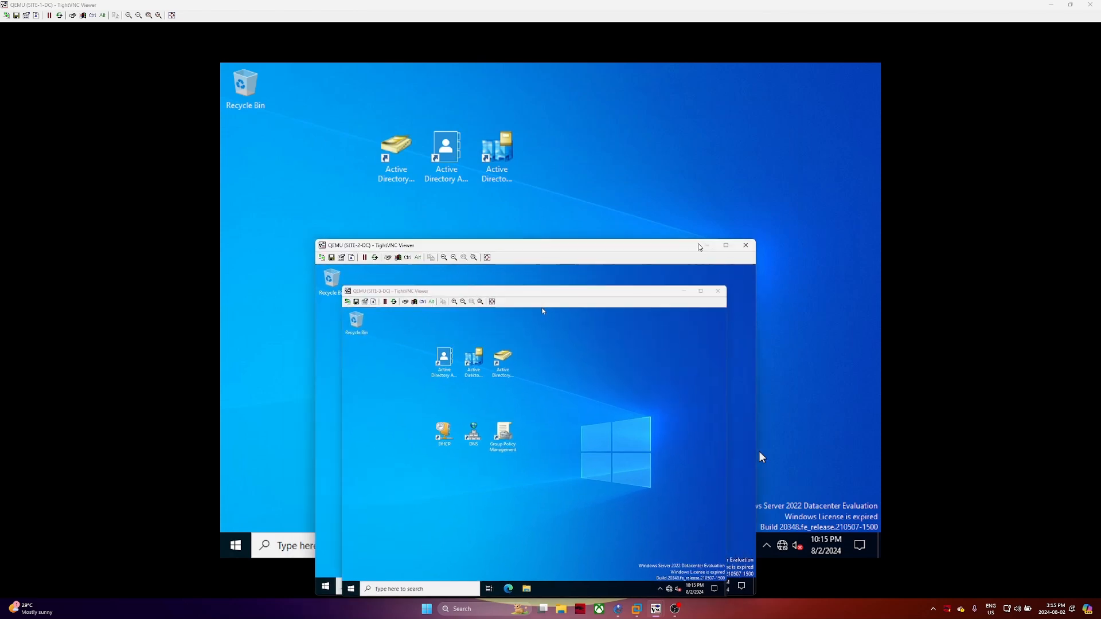
click(705, 246)
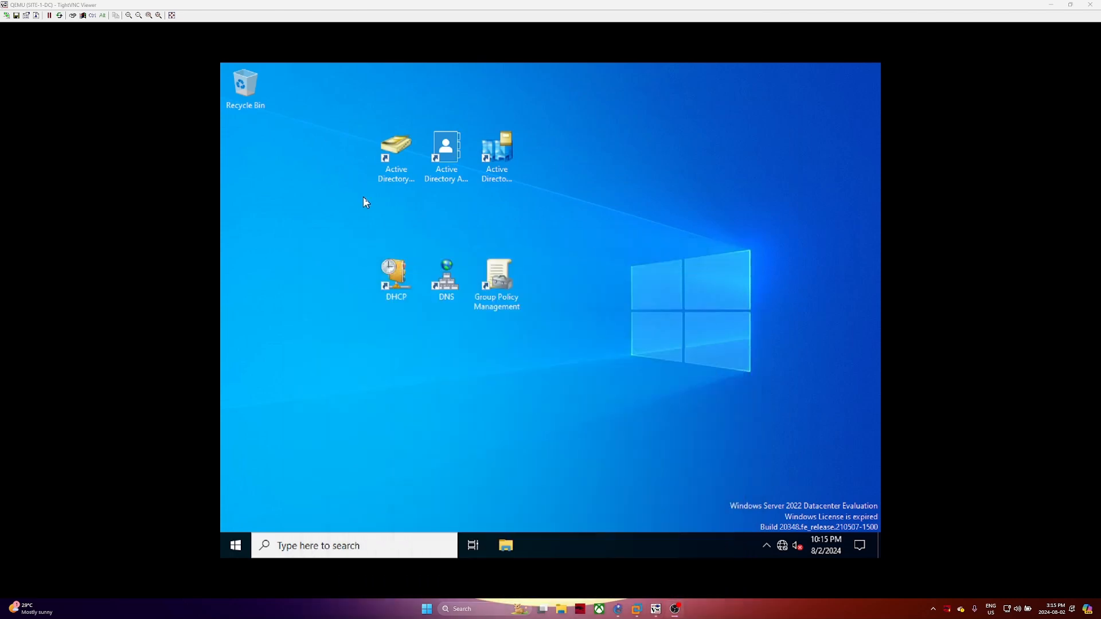
click(222, 547)
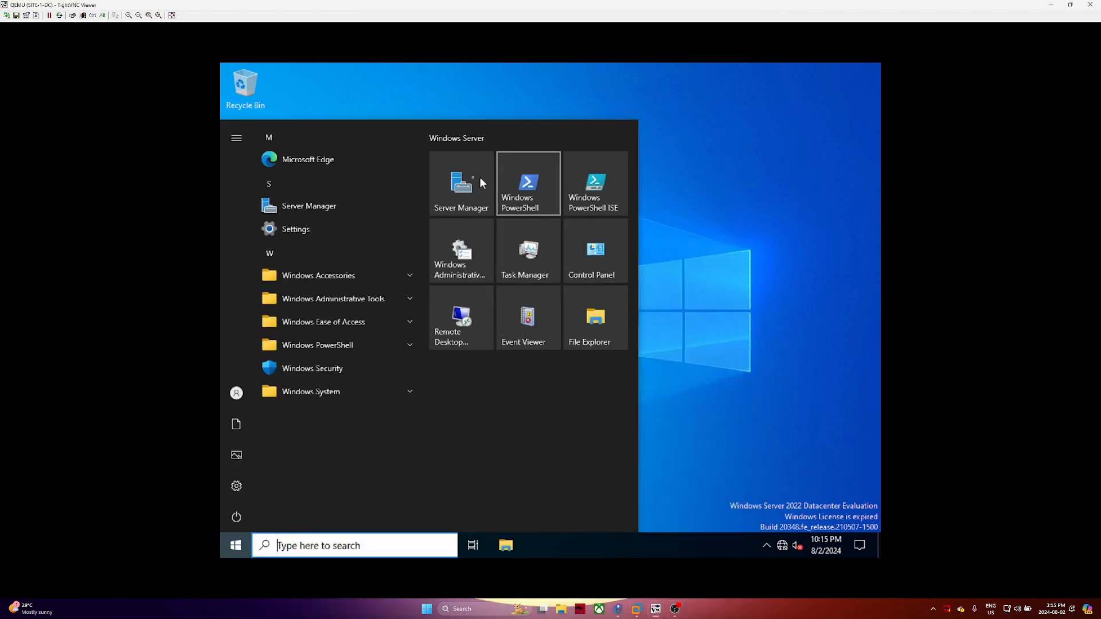
click(462, 180)
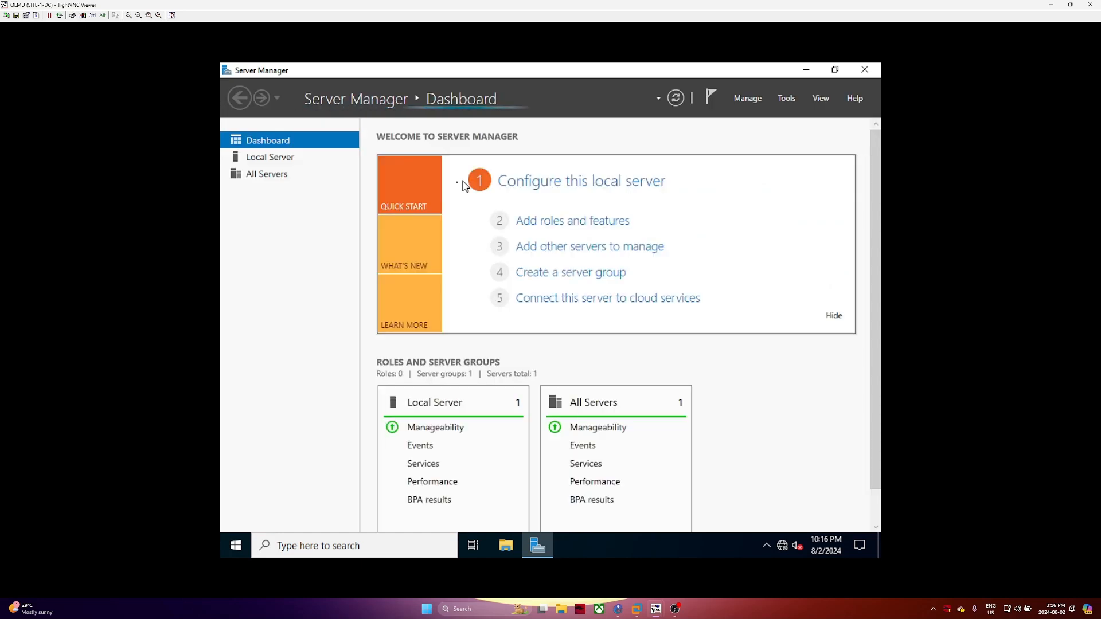
Recheck notifications until the DHCP and AD DS post-deployment configuration tasks appear
click(710, 98)
click(772, 126)
click(711, 99)
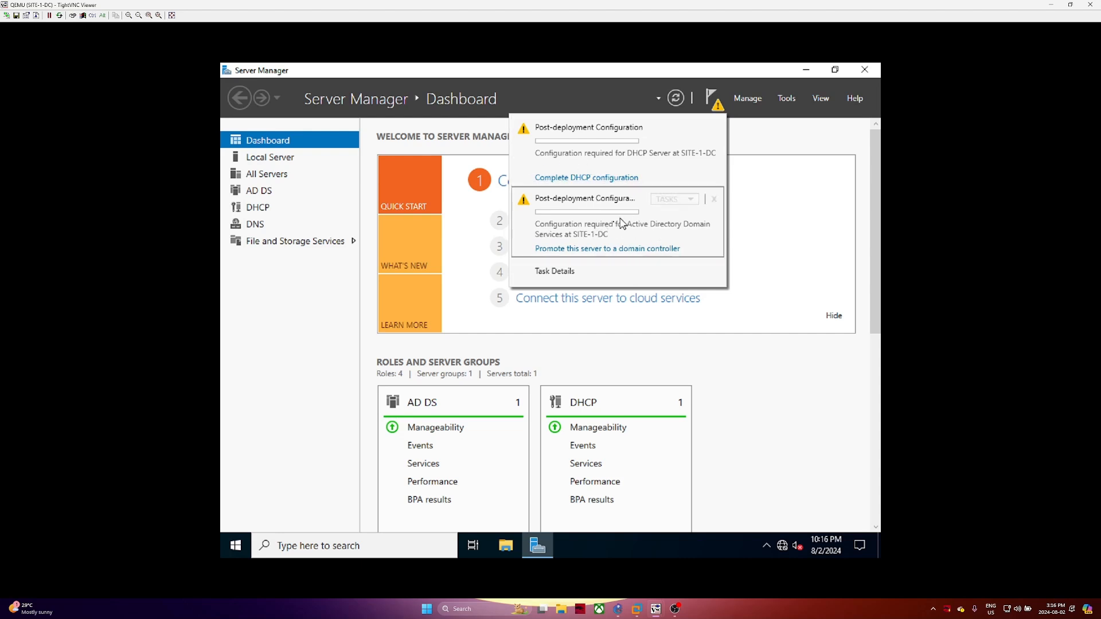
Launch the AD DS Configuration Wizard via 'Promote this server to a domain controller'
click(602, 251)
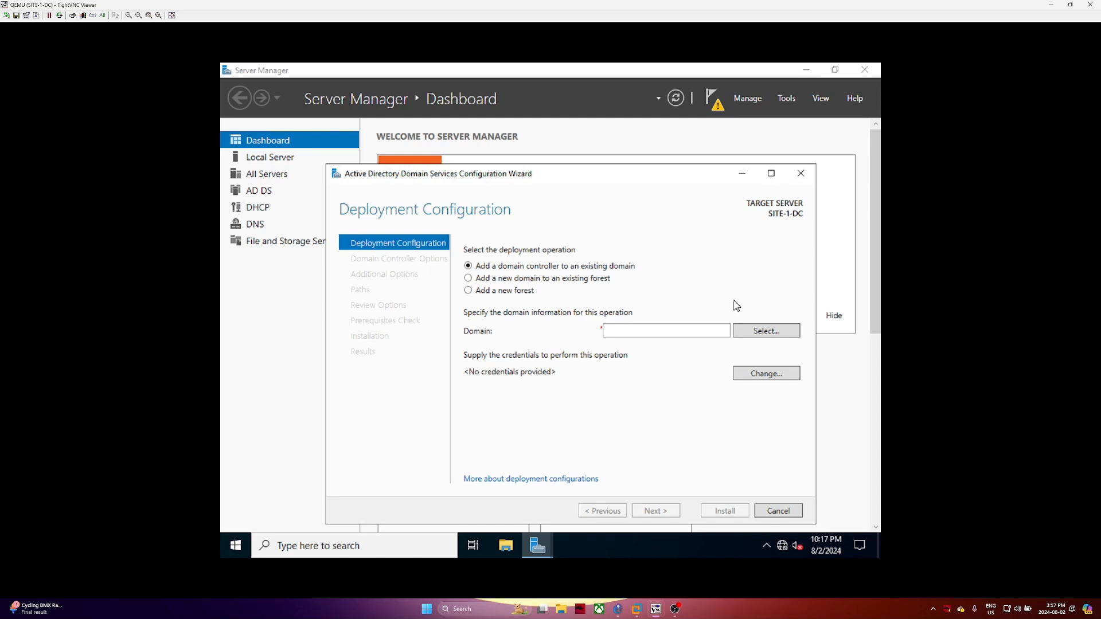
Choose 'Add a new forest' with root domain name haggarwal.ca and continue
click(518, 293)
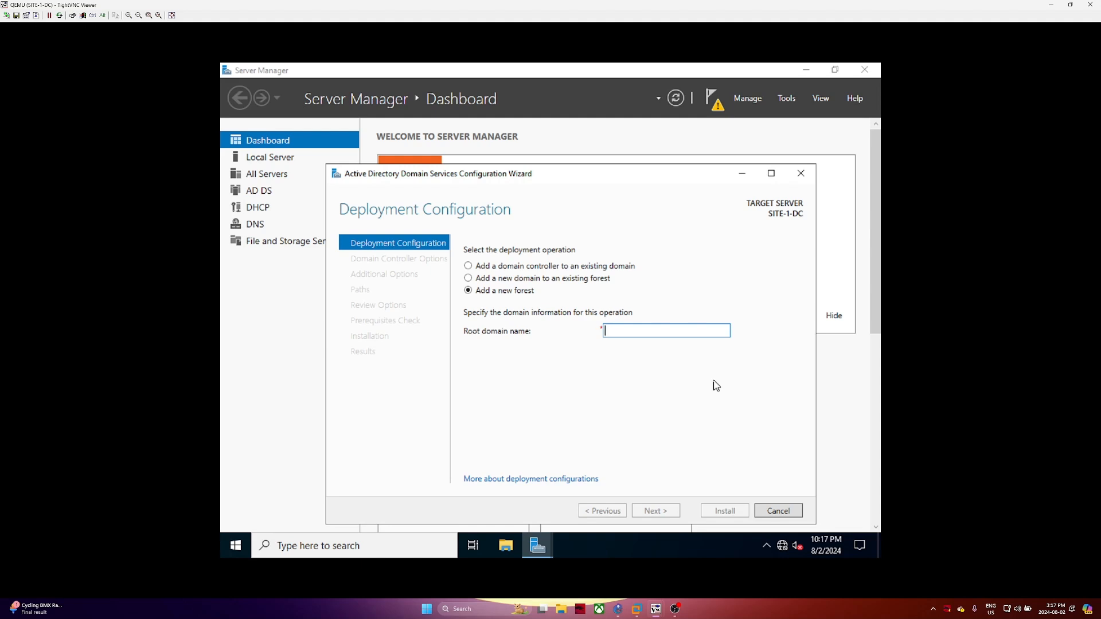
text(haggarwal.ca)
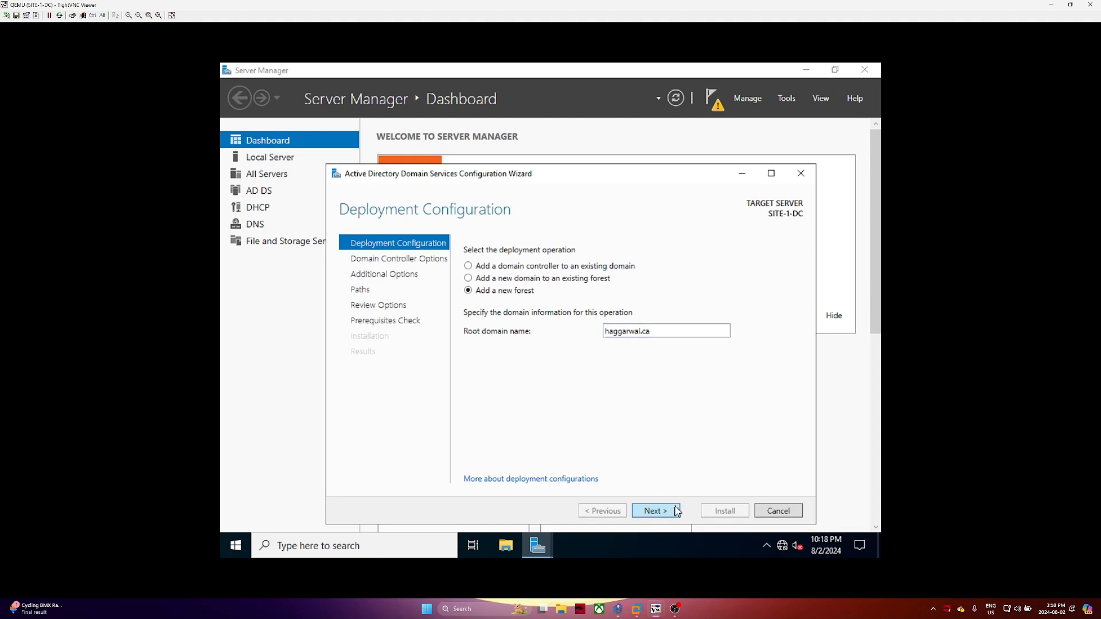
click(677, 511)
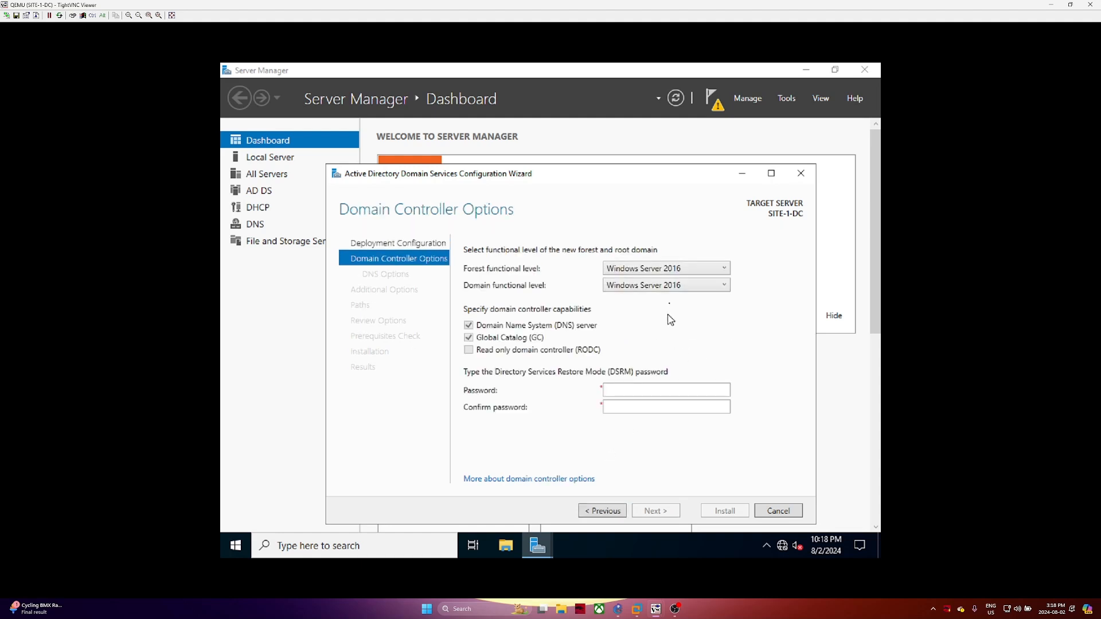
click(673, 269)
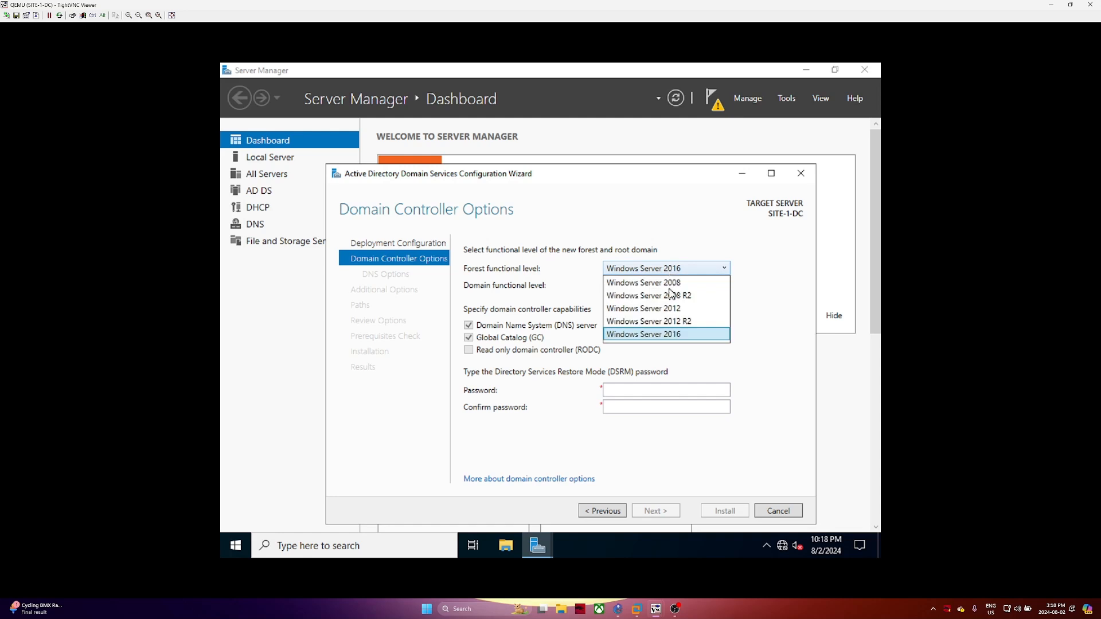
click(676, 337)
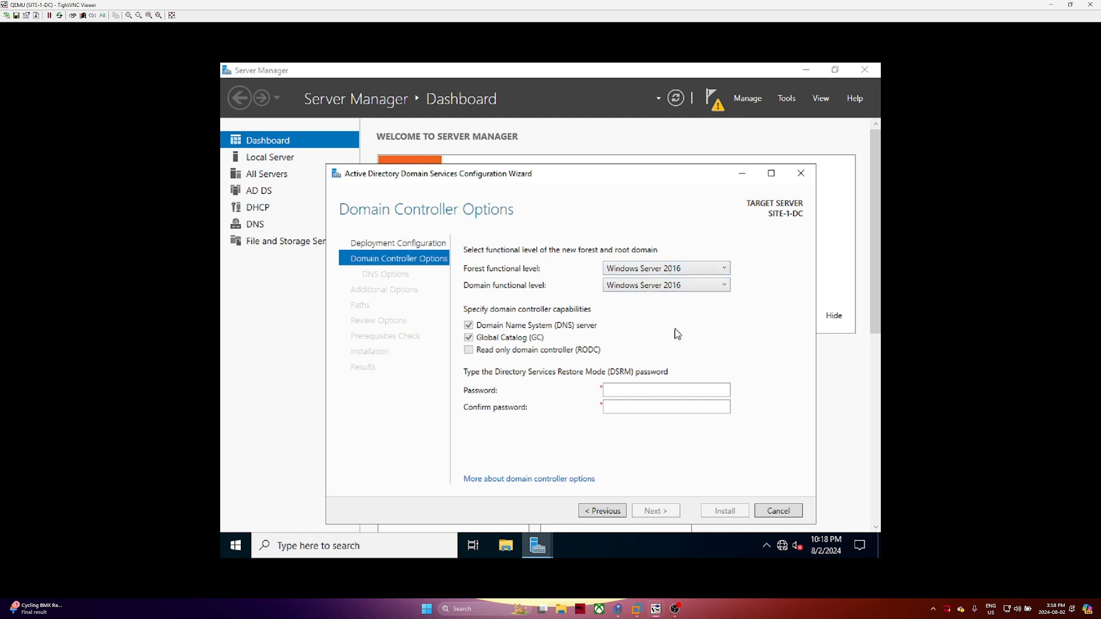
click(636, 389)
click(620, 270)
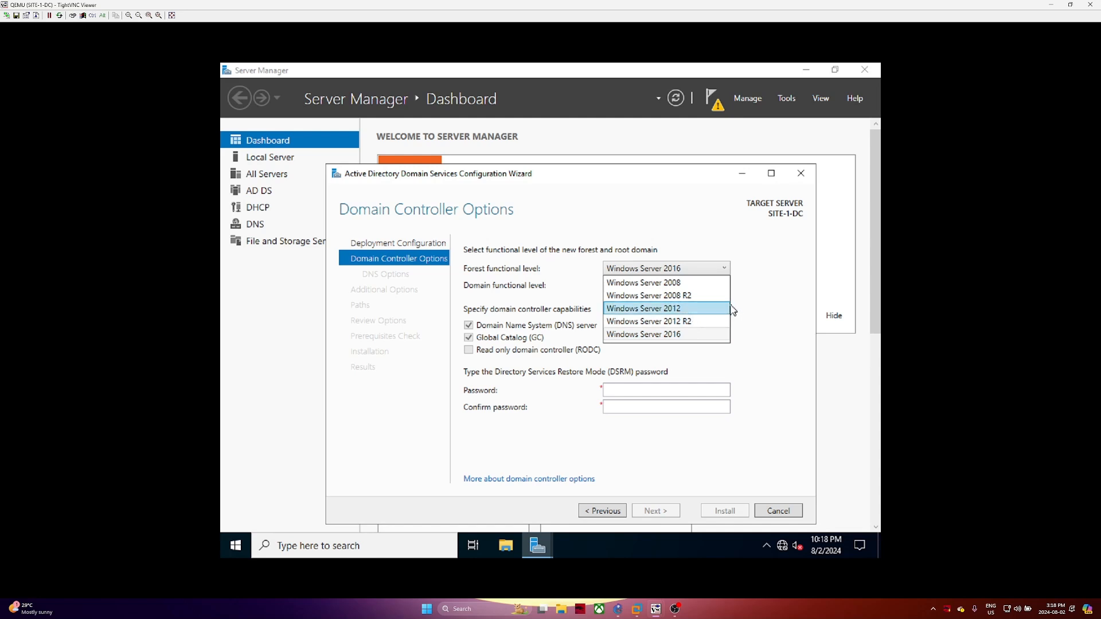
click(731, 274)
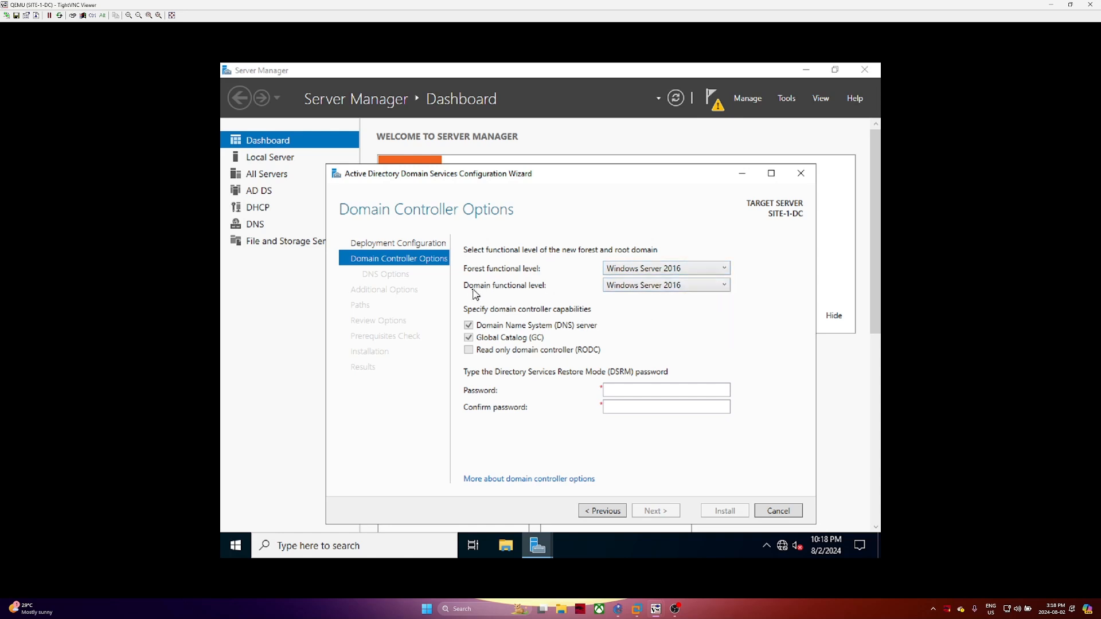
click(666, 288)
click(667, 294)
click(695, 271)
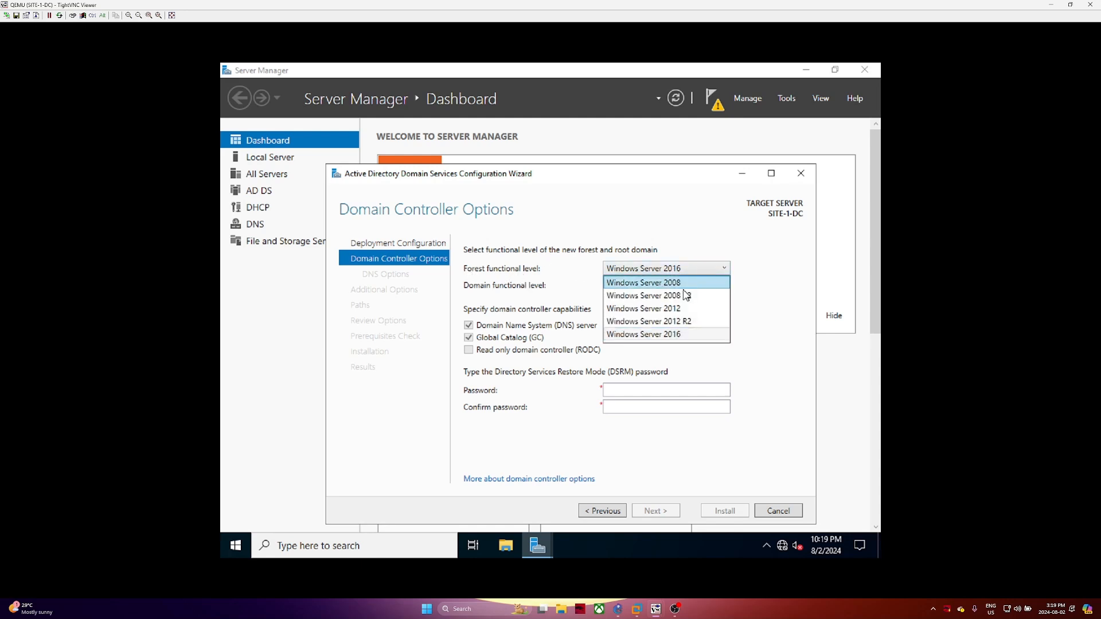
click(696, 336)
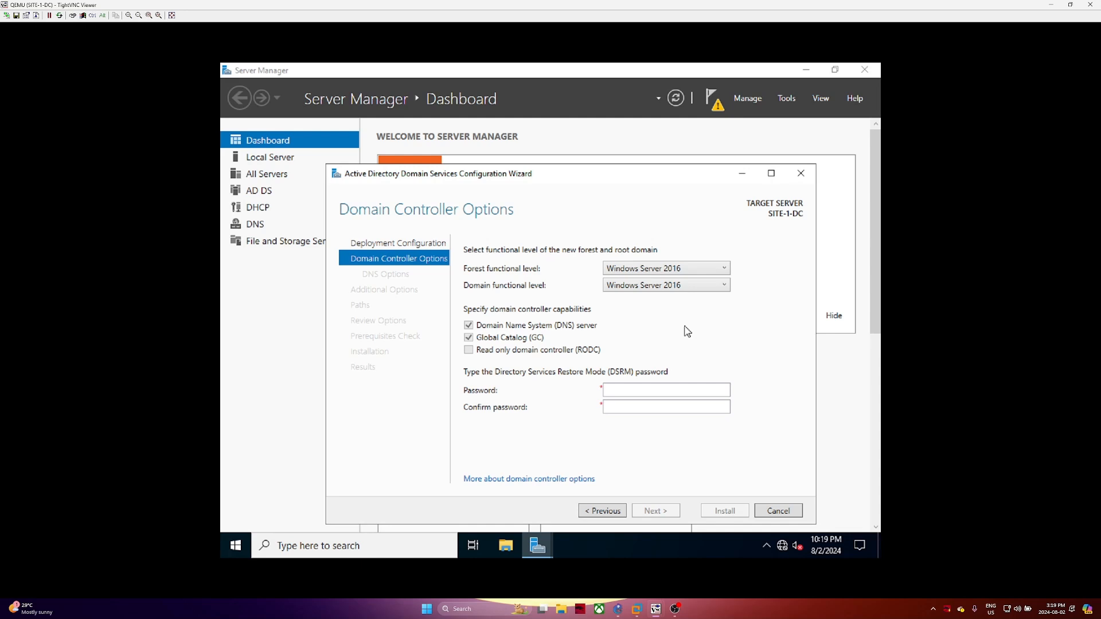
click(670, 270)
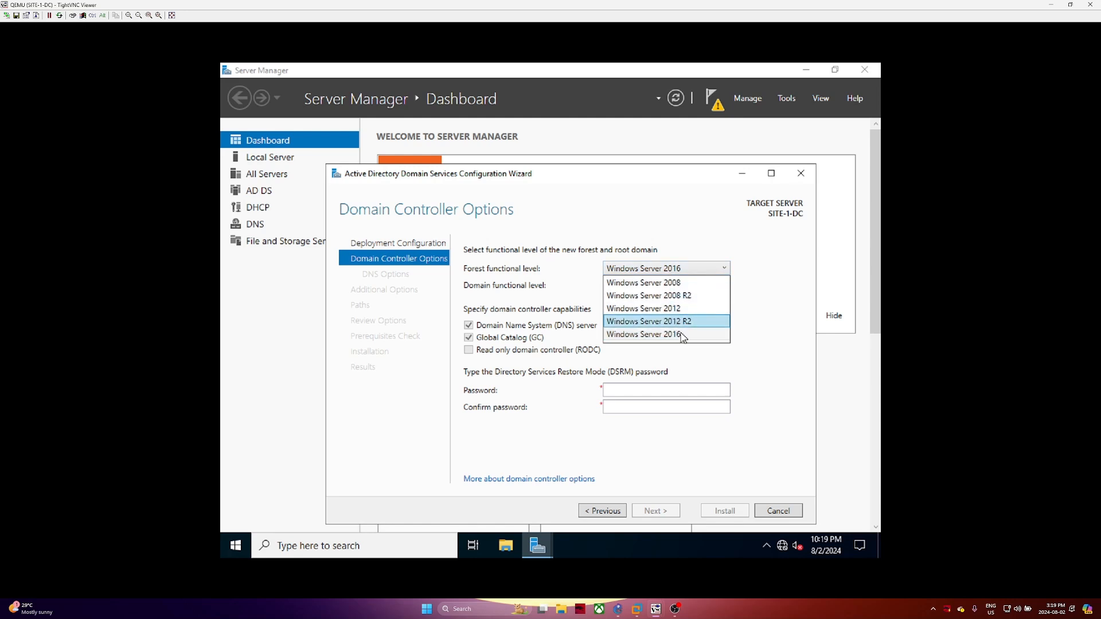
click(711, 336)
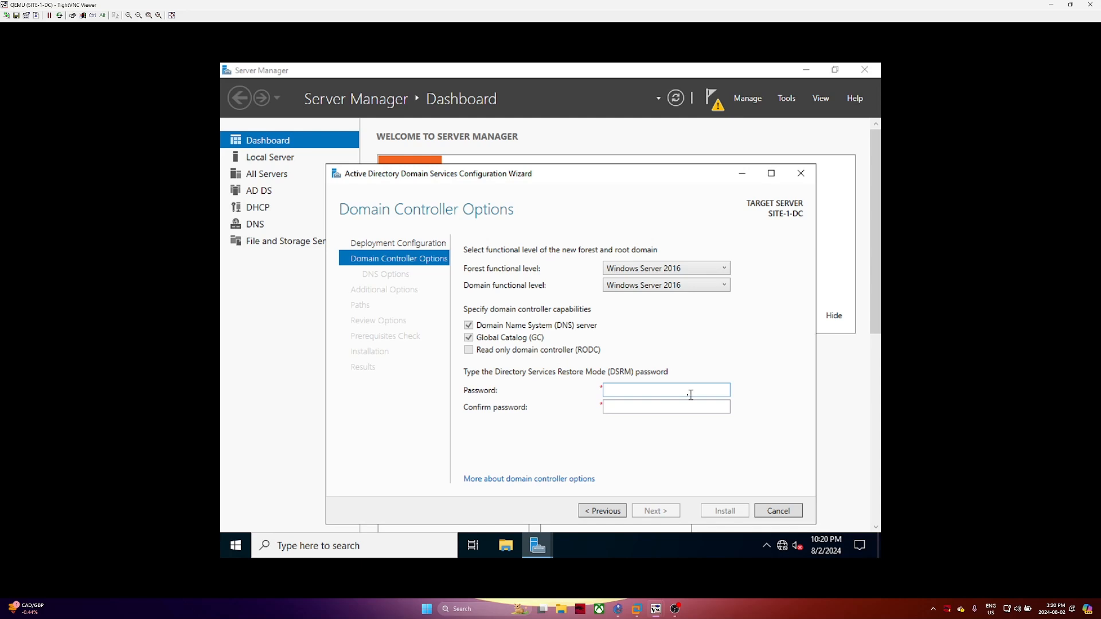
Enter and confirm the DSRM password, then advance to DNS Options
click(674, 390)
text(P)
text(●●●●●●●●●)
key(Tab)
text(P●●●●●●●●●)
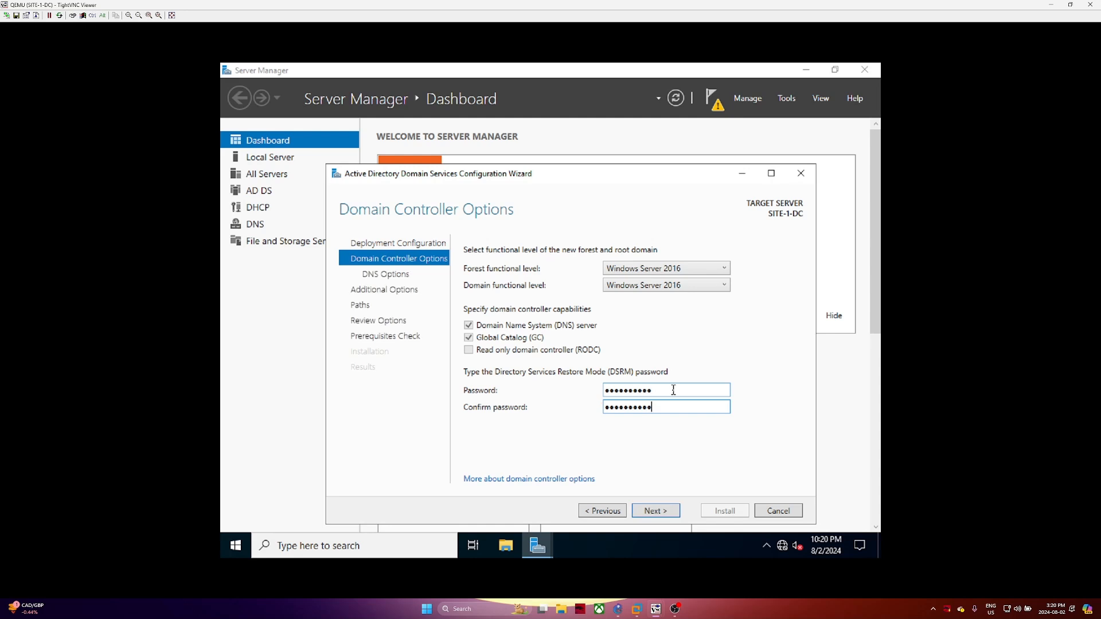
click(668, 511)
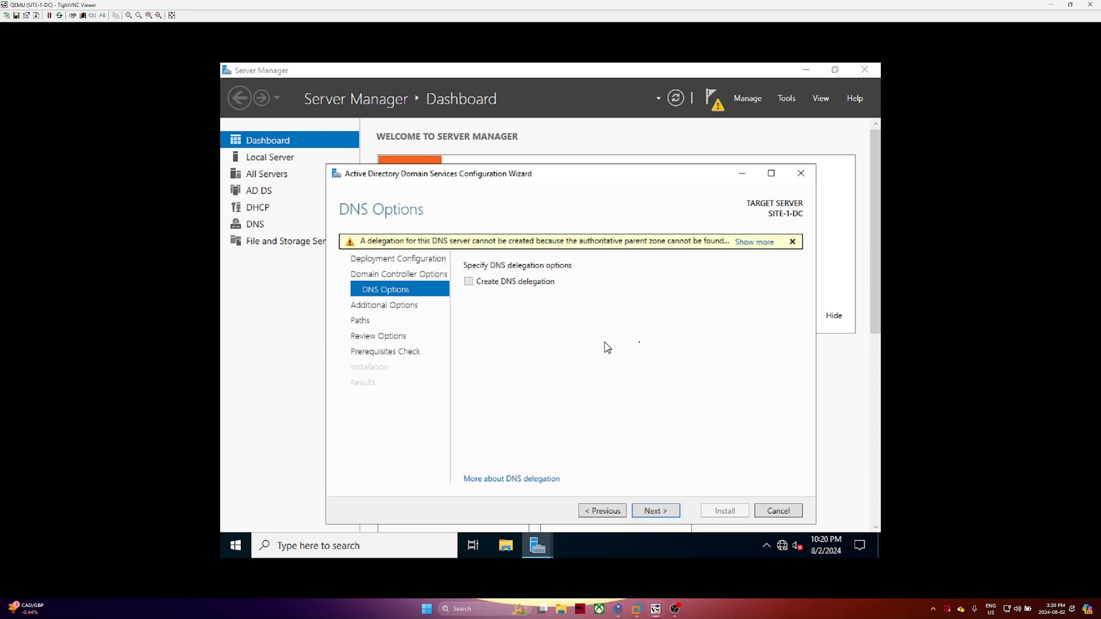
Pass DNS Options and keep the NetBIOS domain name HAGGARWAL
click(669, 511)
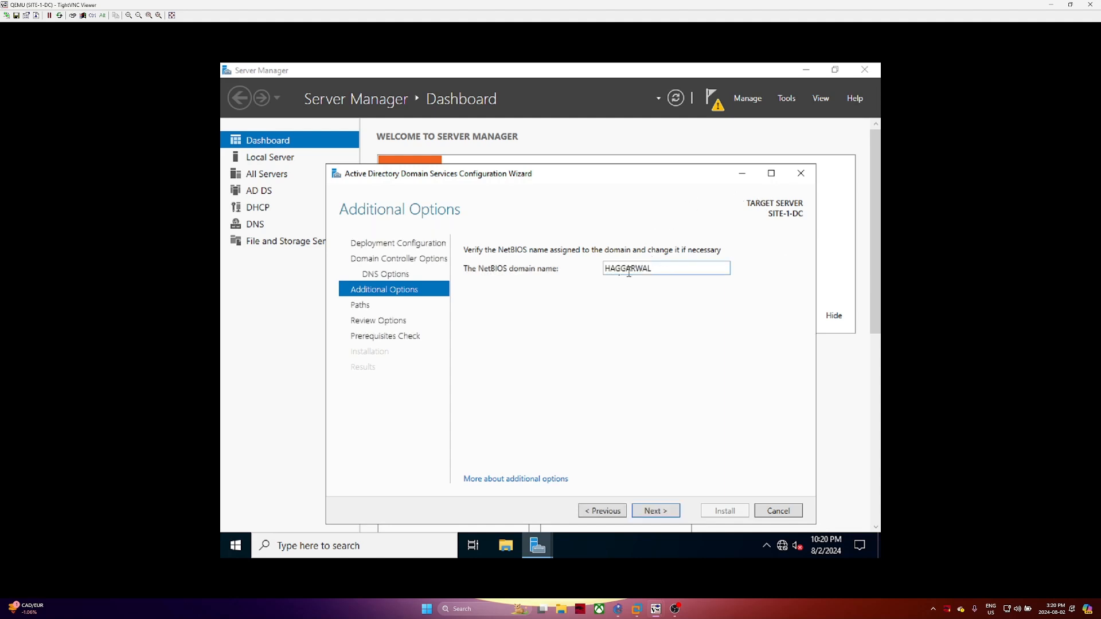
click(658, 511)
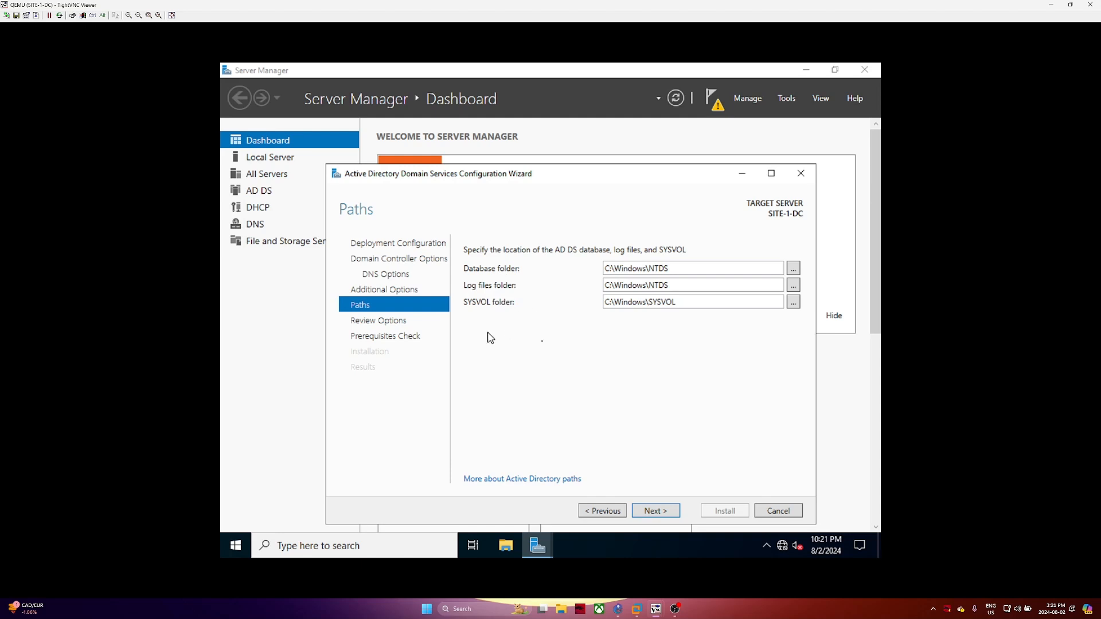
Keep the default NTDS and SYSVOL paths, pass the prerequisites check, and install AD DS
click(674, 515)
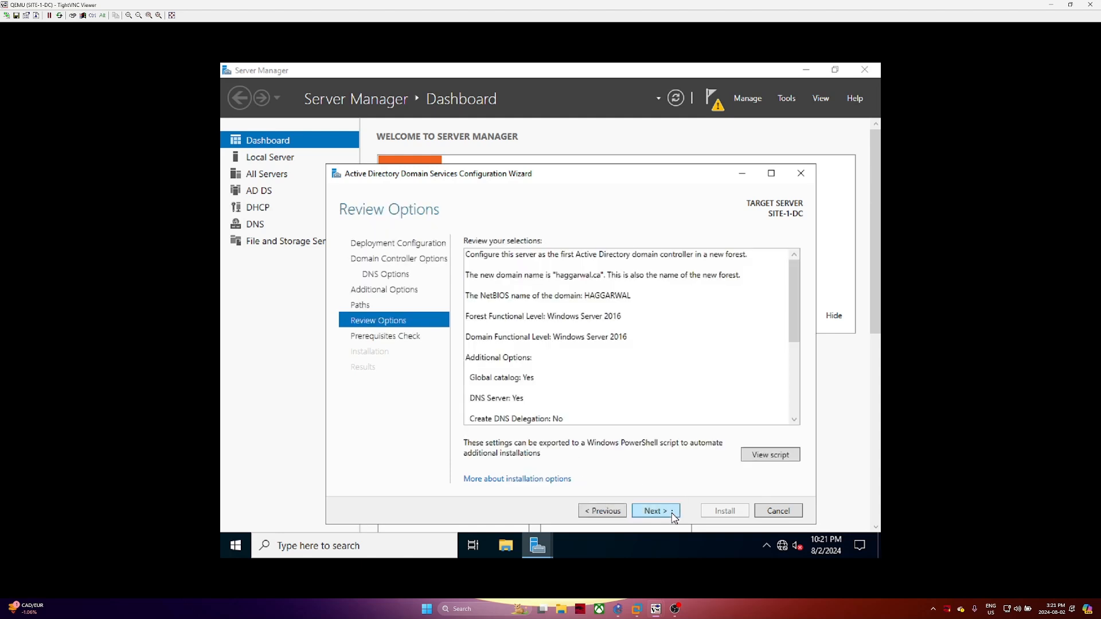
scroll(525, 313, down, 5)
click(643, 507)
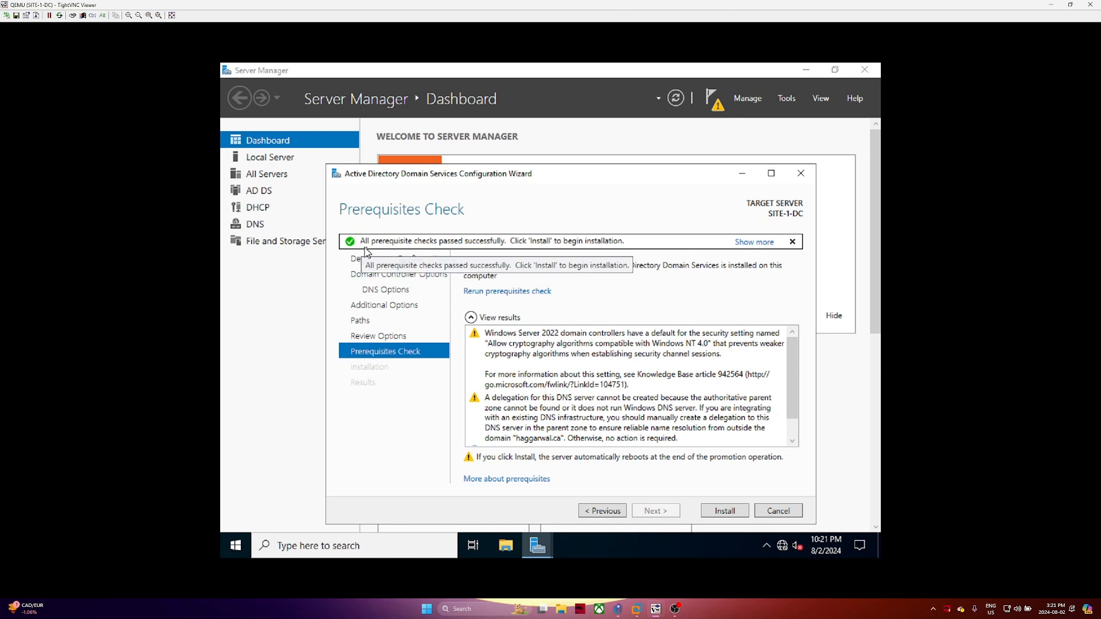
scroll(619, 404, down, 1)
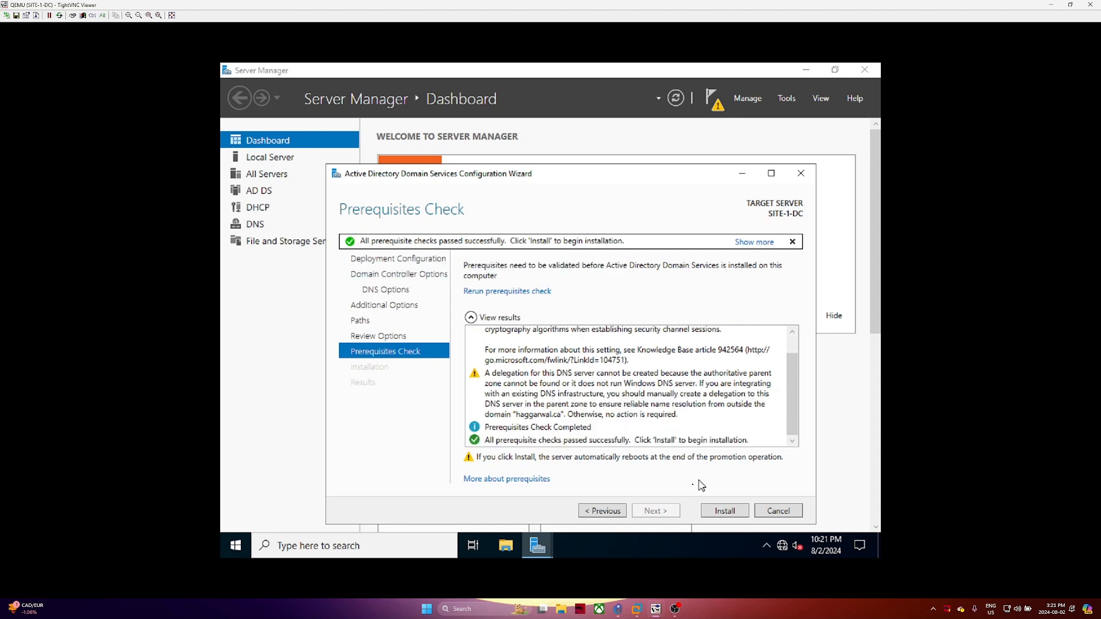
click(730, 517)
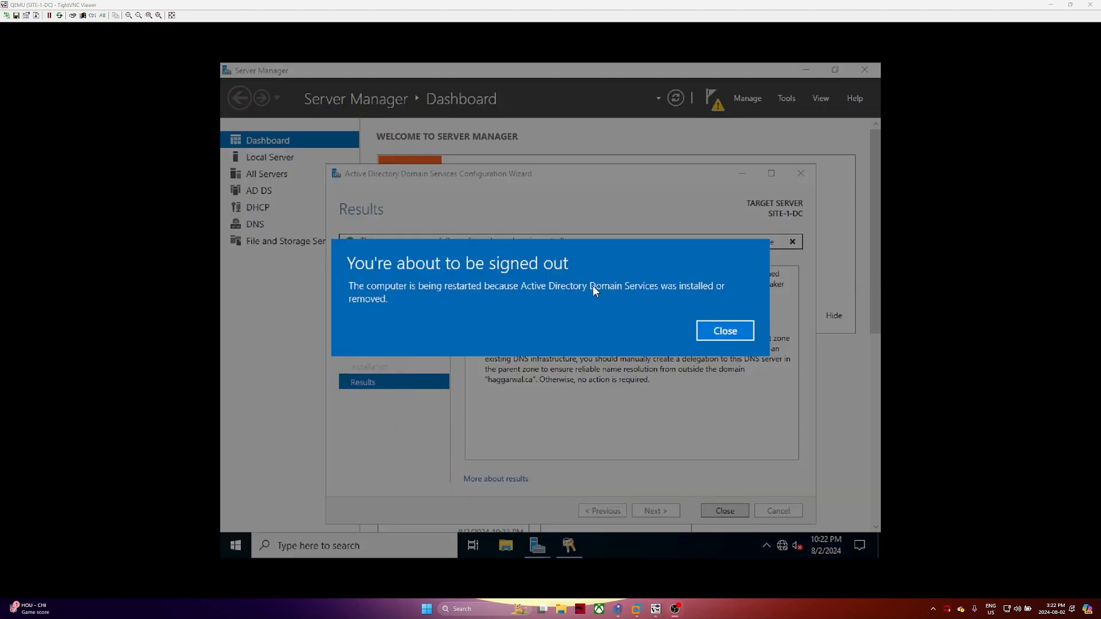
Dismiss the sign-out notice and close the wizard's Results page
click(725, 331)
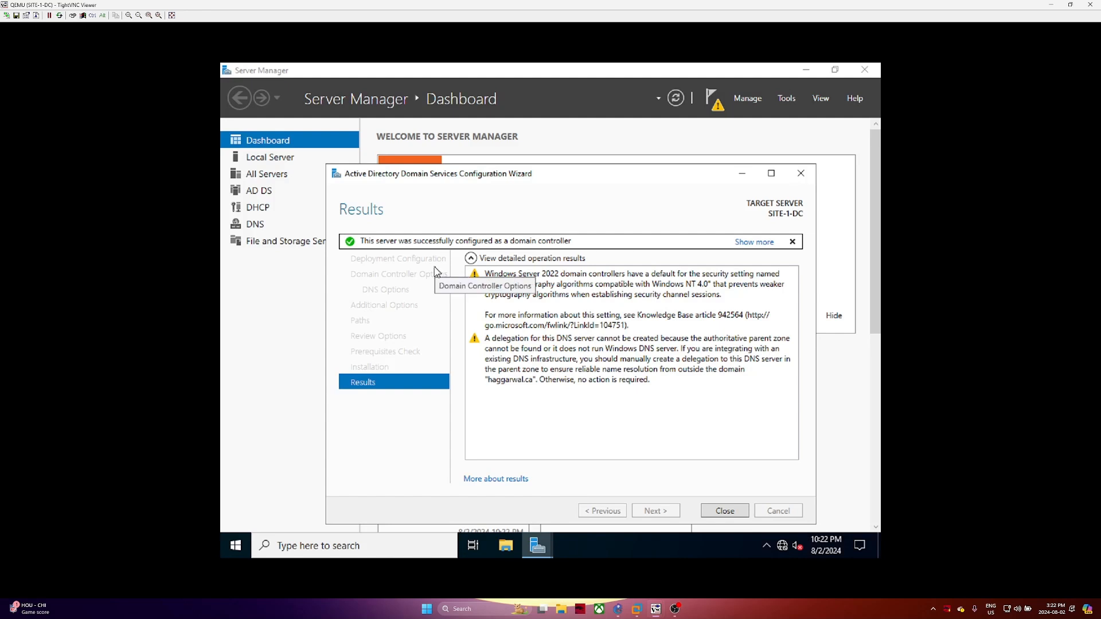
click(723, 510)
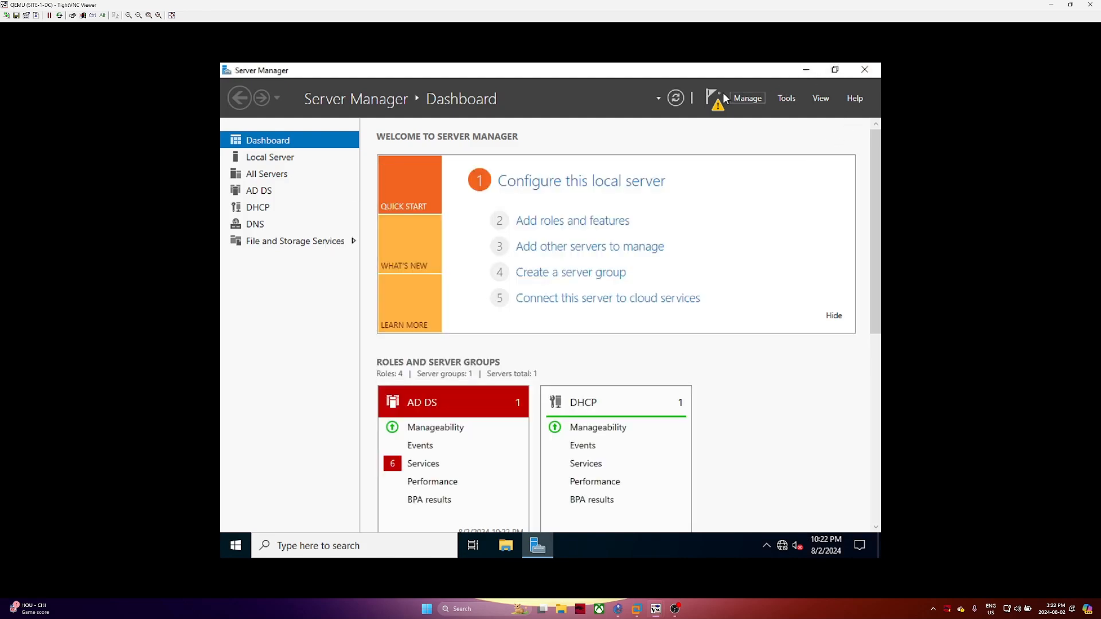
Minimize the SITE-1-DC TightVNC session so the GNS3 topology is visible
click(708, 93)
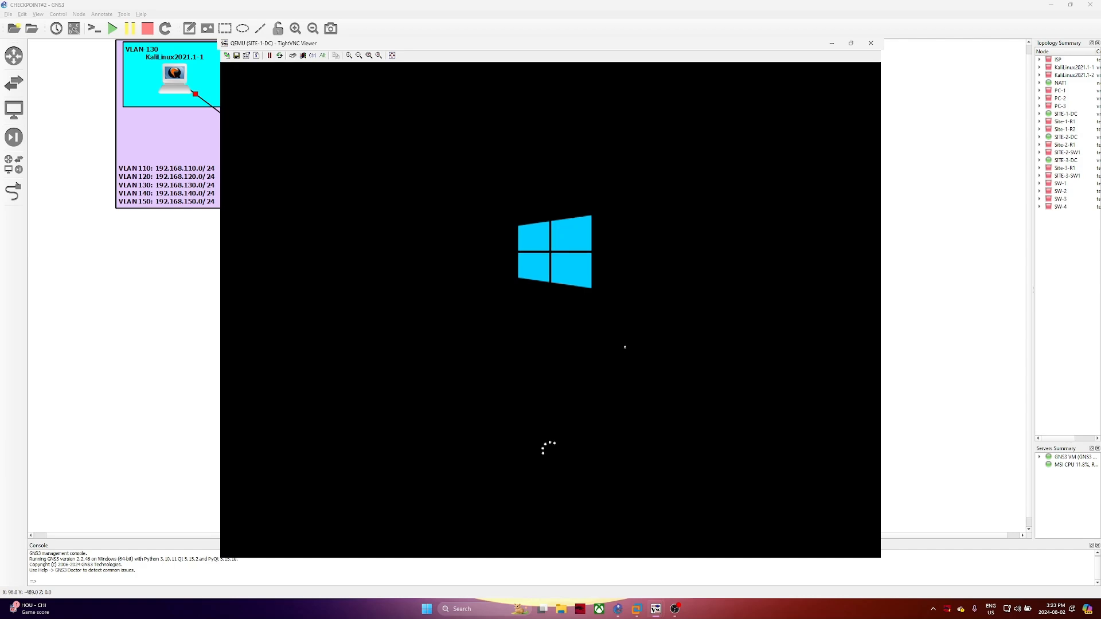
drag(814, 43, 1011, 122)
drag(742, 127, 947, 129)
click(848, 128)
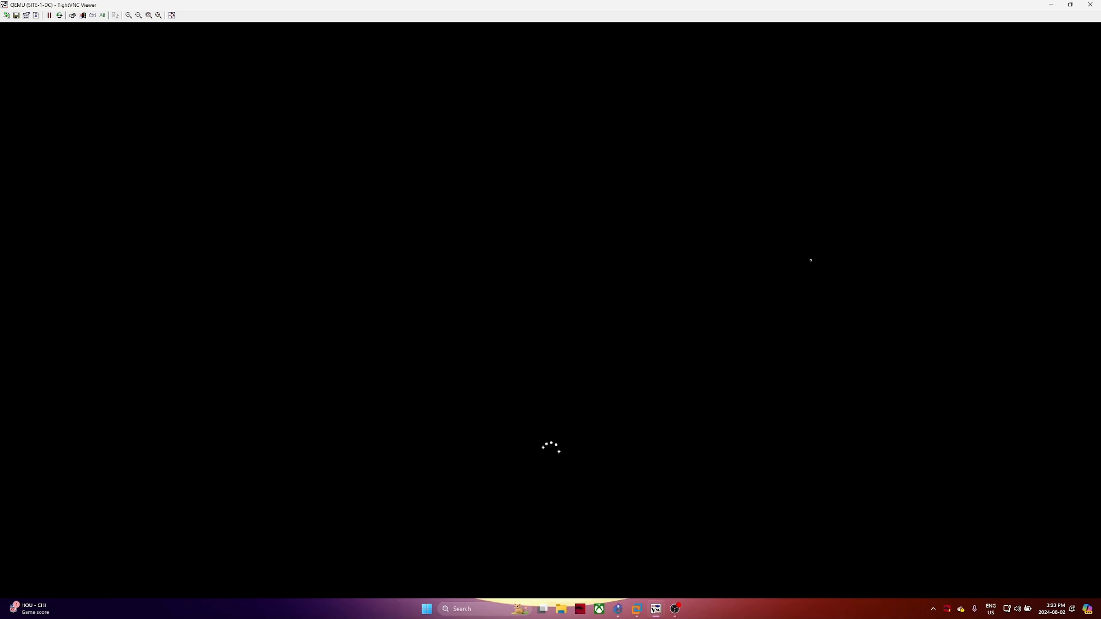
click(1055, 5)
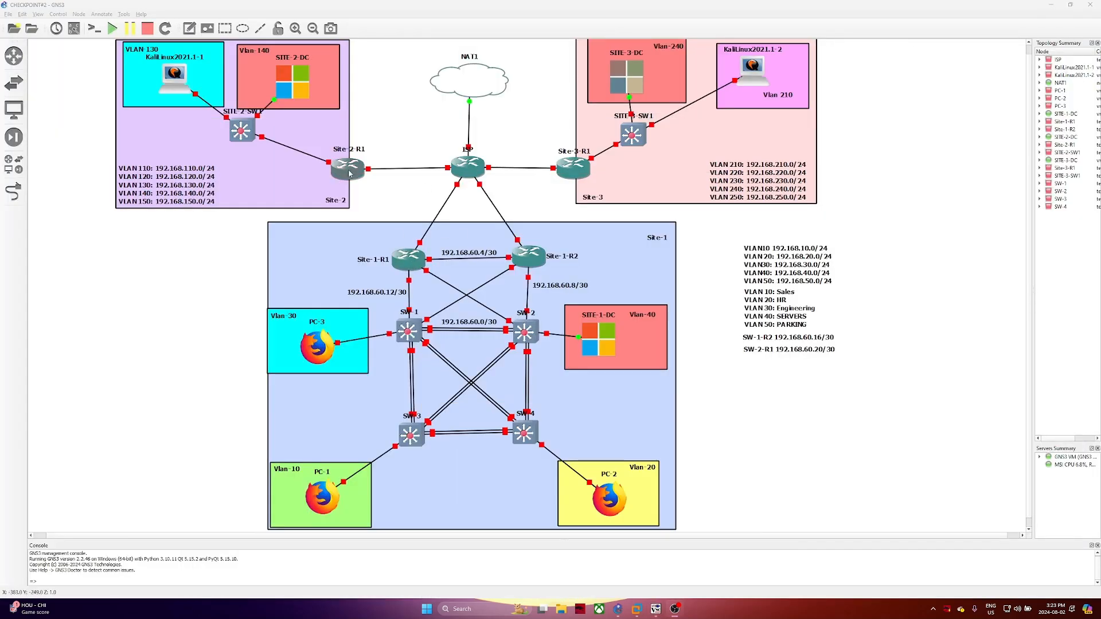
Start the selected routers and switches plus SITE-3-SW1, then return to the SITE-1-DC session
right_click(244, 133)
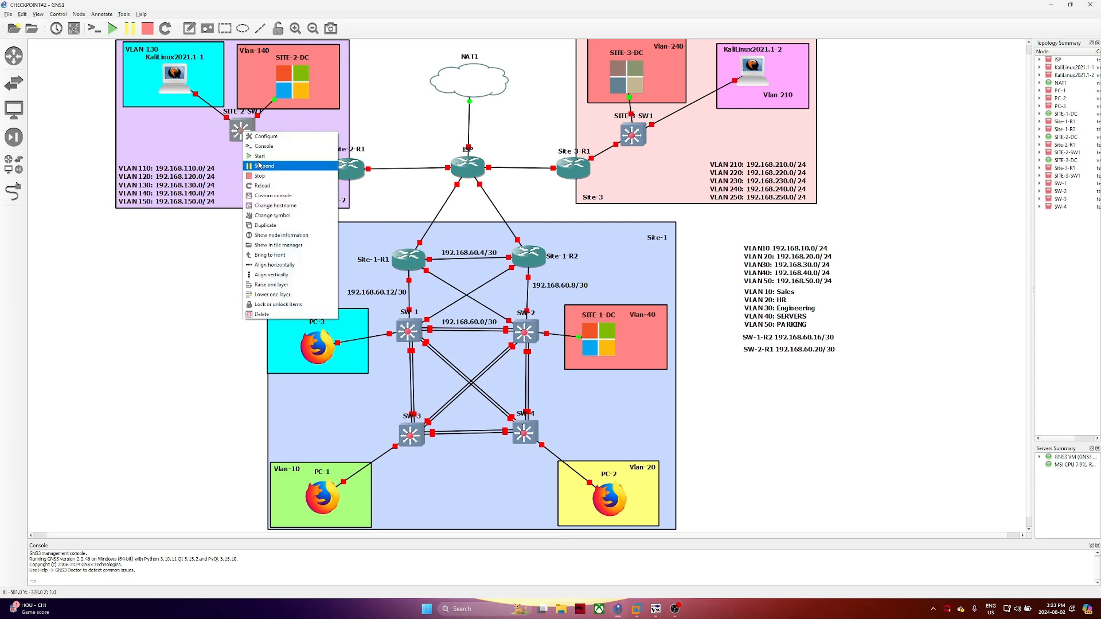
click(226, 232)
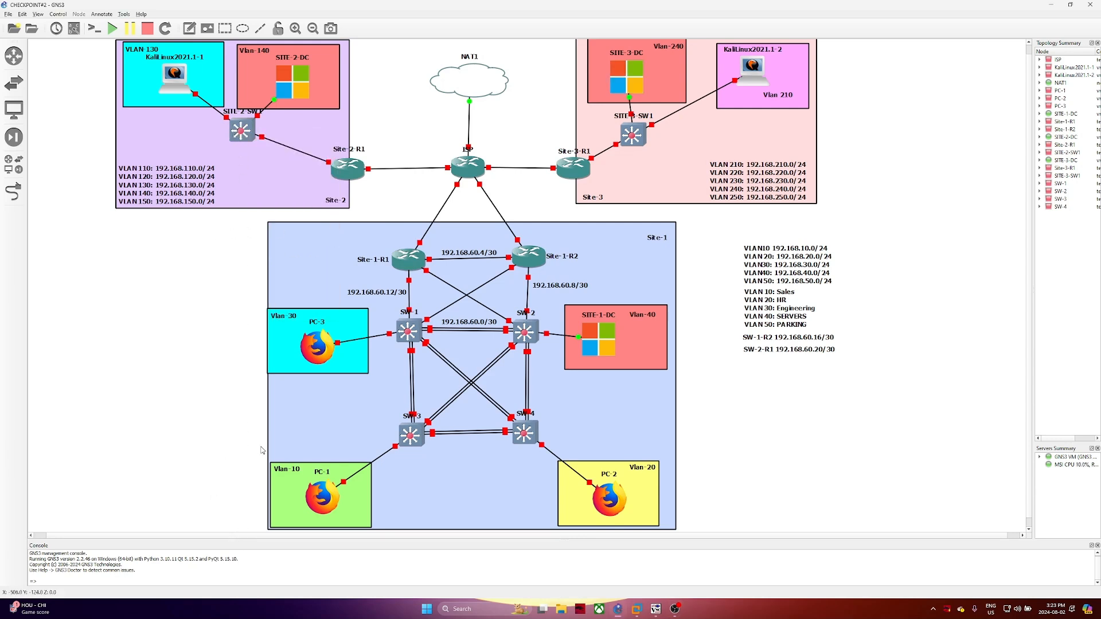
drag(250, 457, 575, 122)
right_click(584, 164)
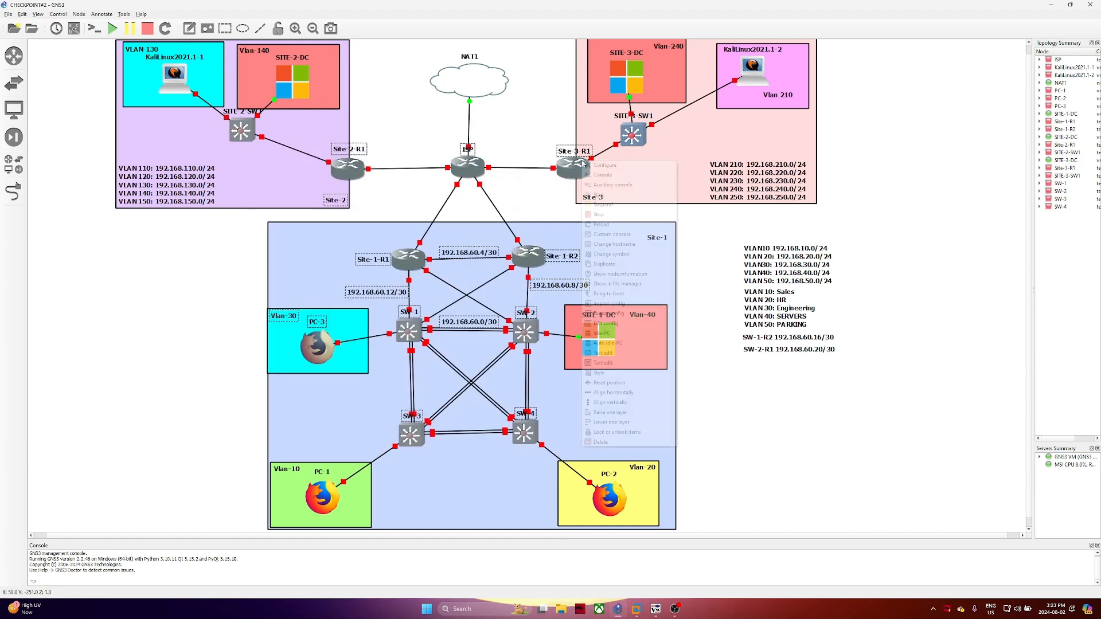
click(603, 194)
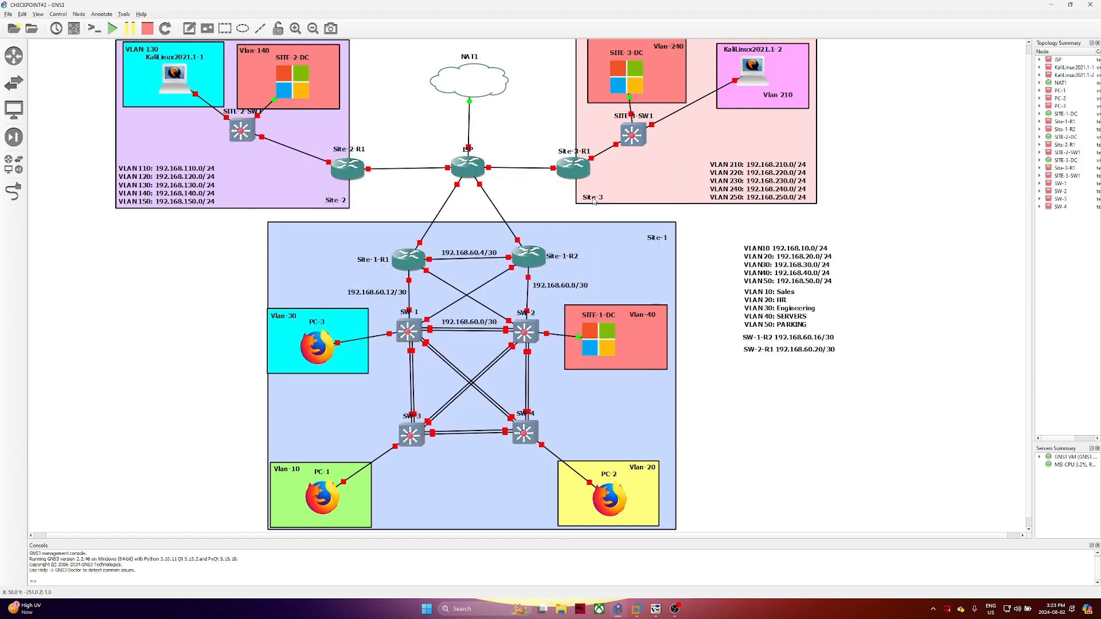
right_click(641, 142)
click(661, 165)
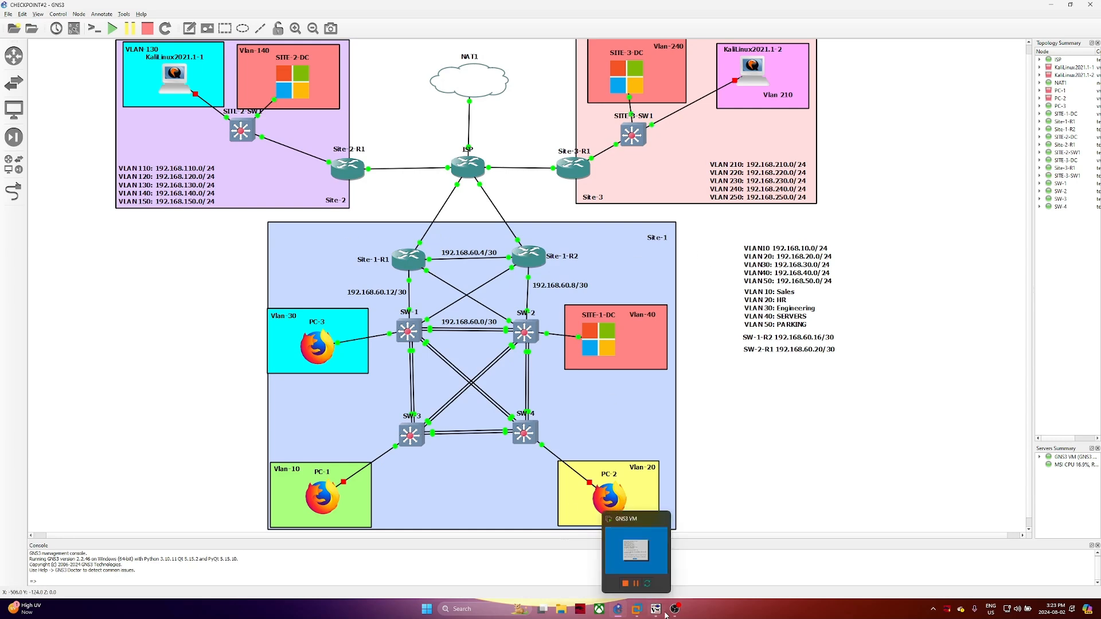
mouse_move(657, 610)
click(594, 565)
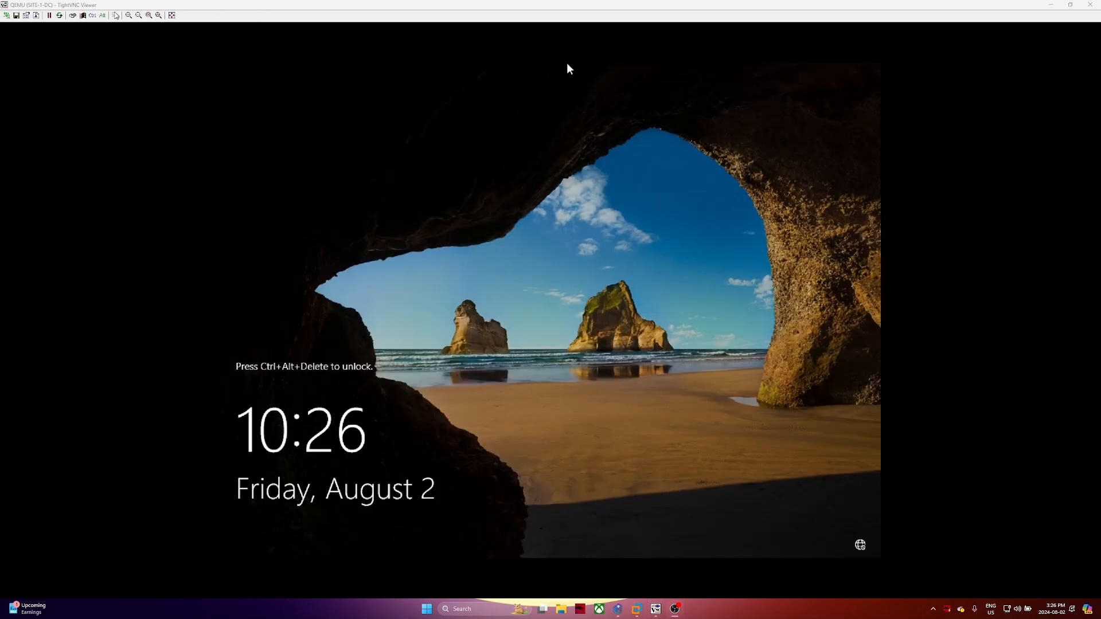
Send Ctrl+Alt+Delete to SITE-1-DC using the VNC toolbar modifier toggles
click(93, 16)
click(102, 15)
key(Delete)
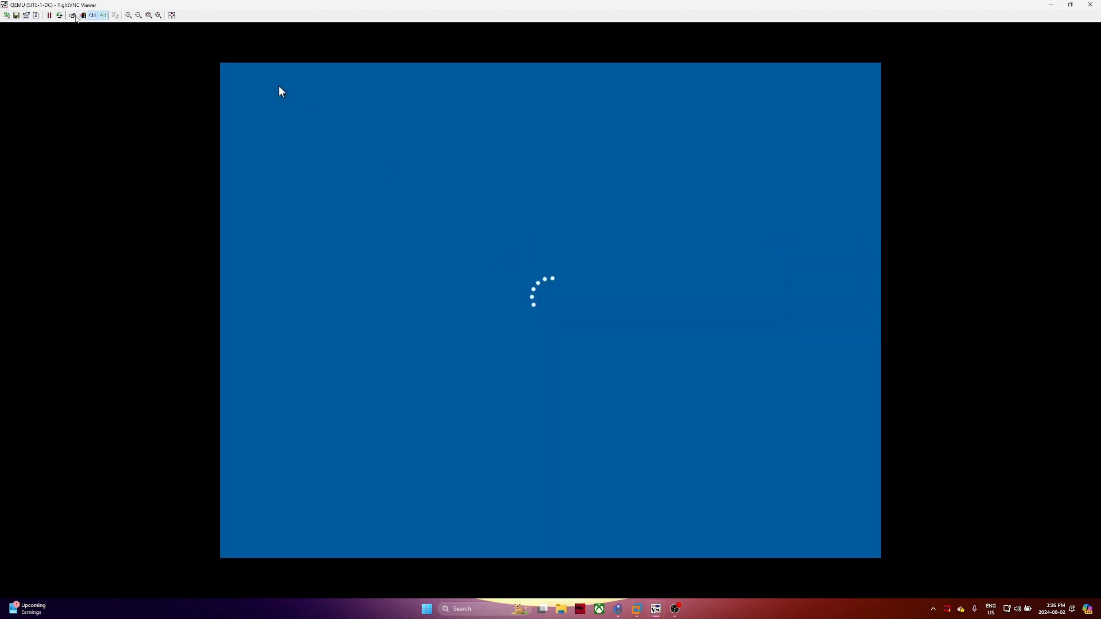
click(102, 15)
click(94, 15)
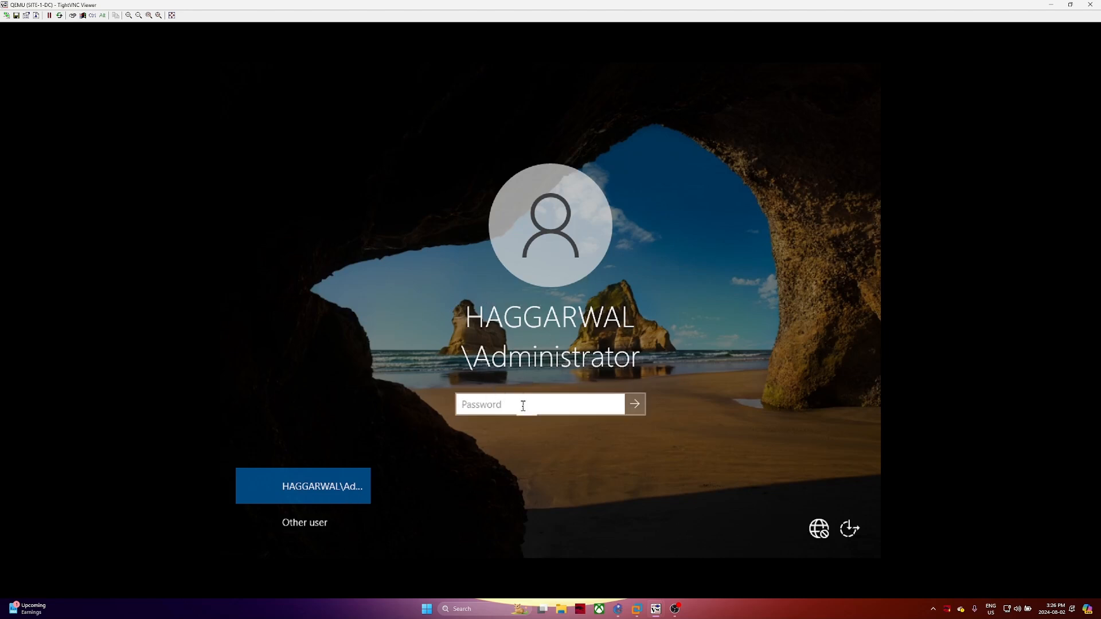
Sign in to SITE-1-DC as Administrator with the account password
text(P)
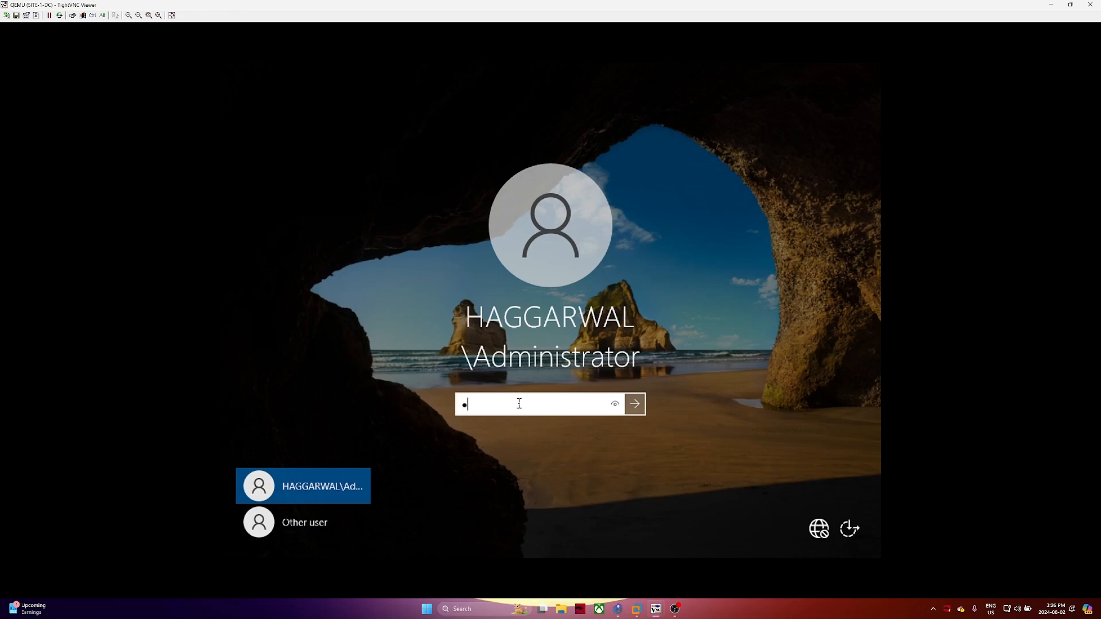
text(assw0)
key(BackSpace)
key(BackSpace)
key(BackSpace)
key(BackSpace)
key(BackSpace)
key(BackSpace)
text(P•••••••••)
key(Return)
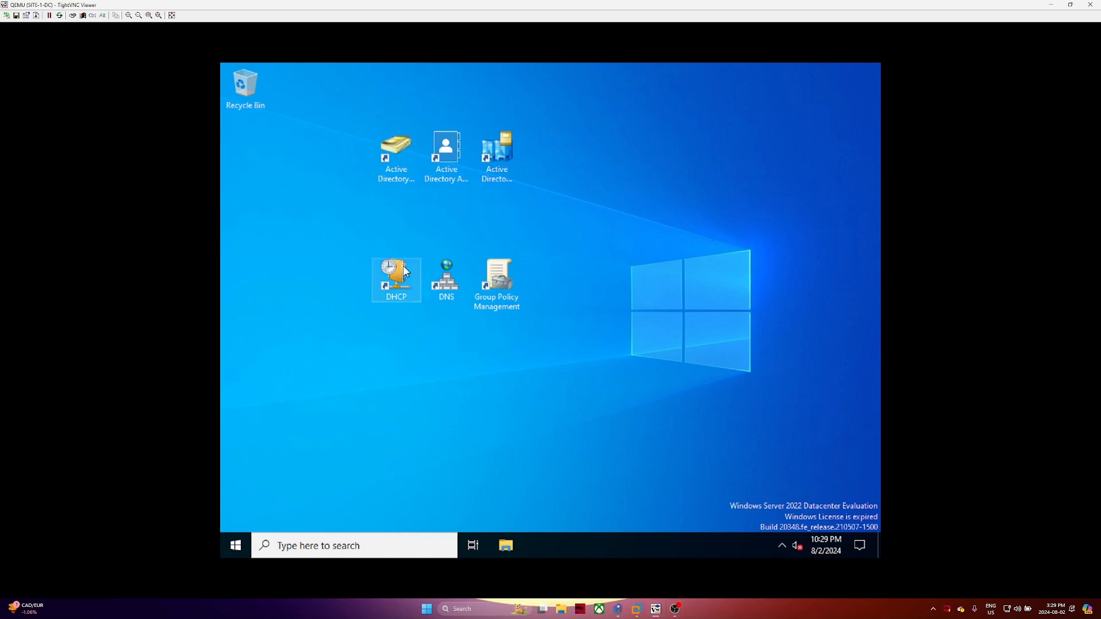
Launch Active Directory Users and Computers, then search 'cmd' from the taskbar search box
click(389, 150)
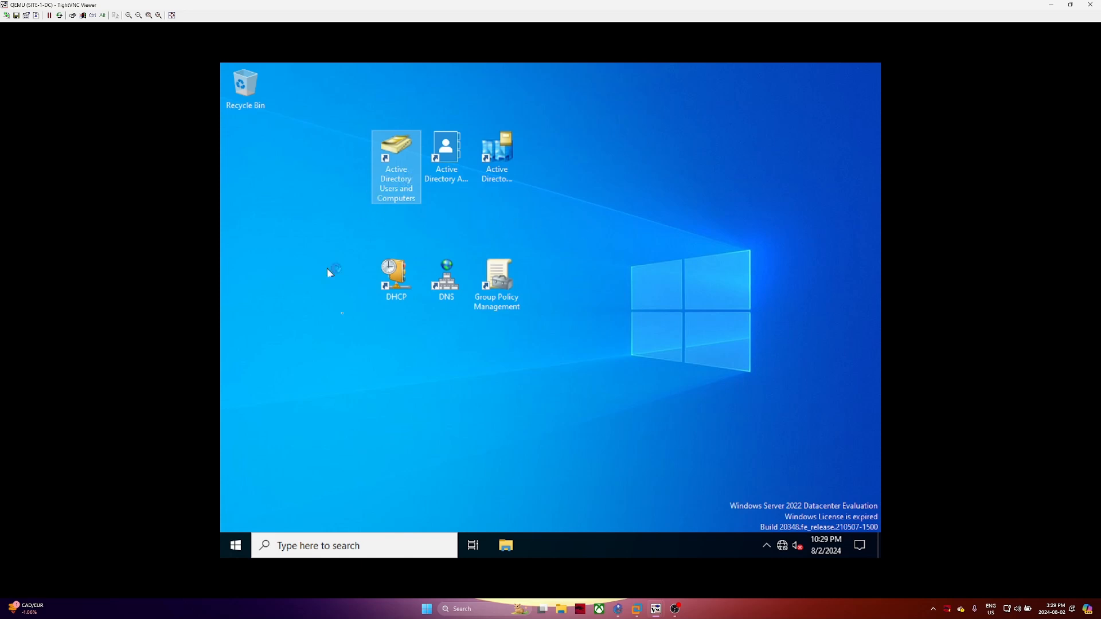
click(298, 551)
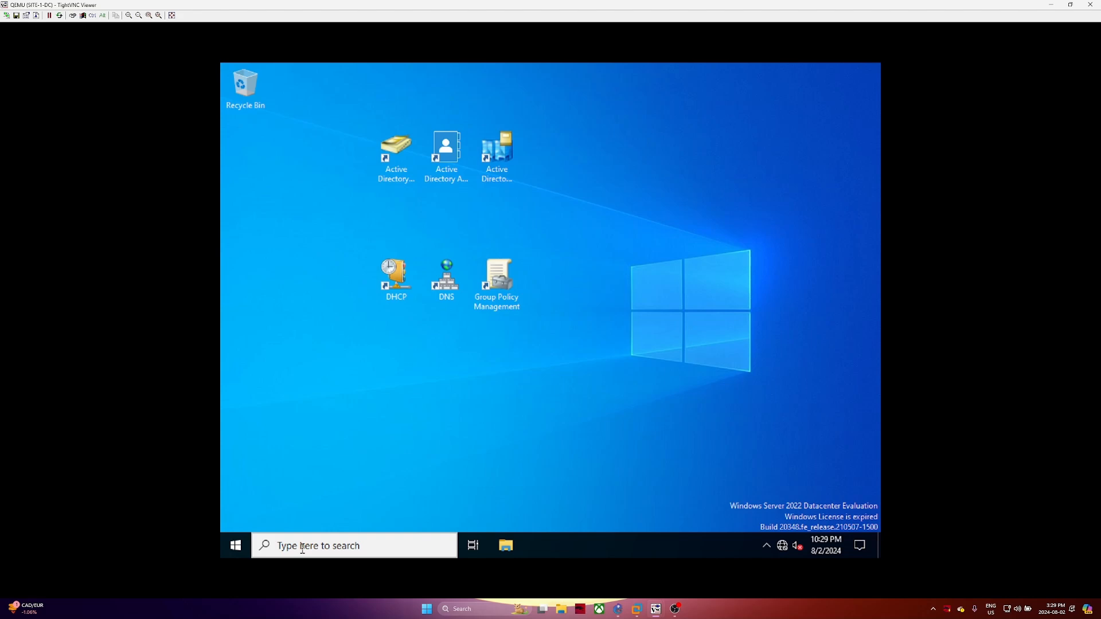
key(super)
key(super)
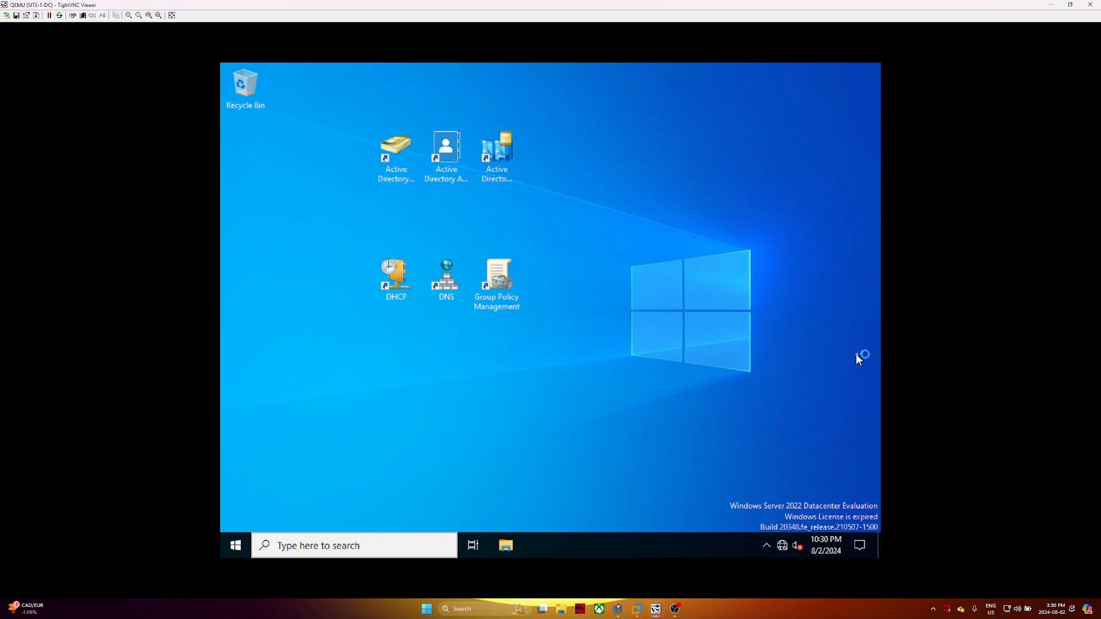
key(super)
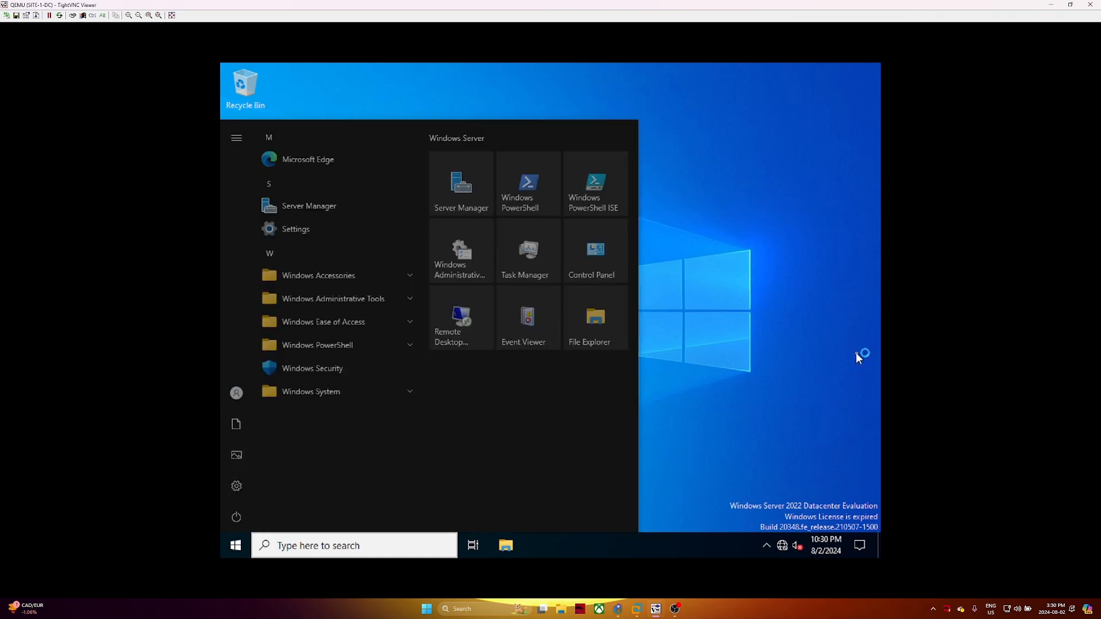
click(382, 551)
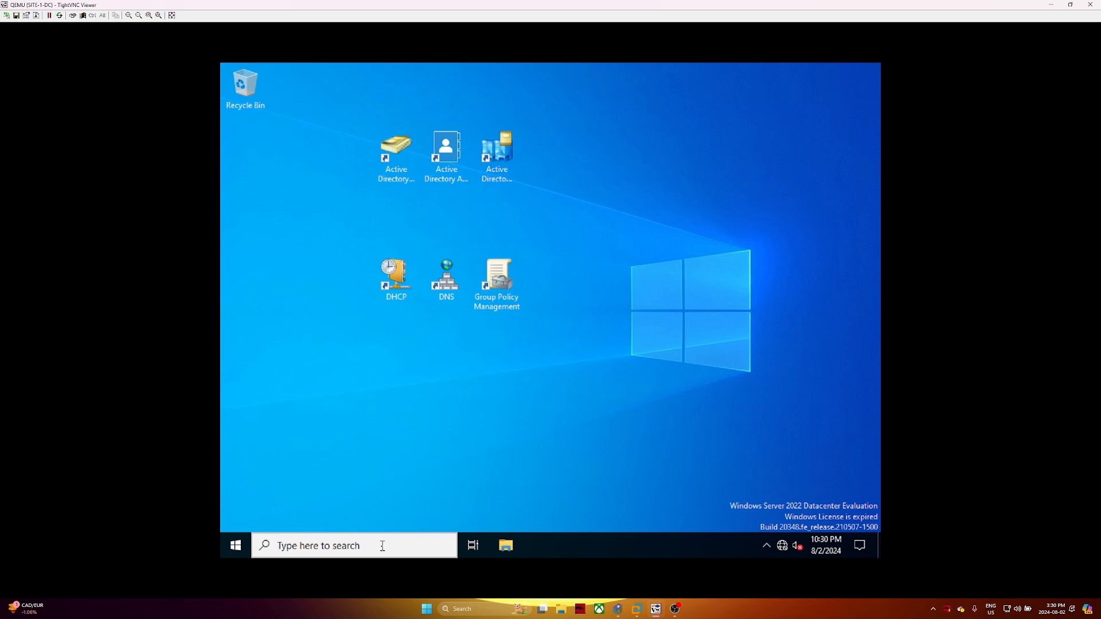
click(383, 546)
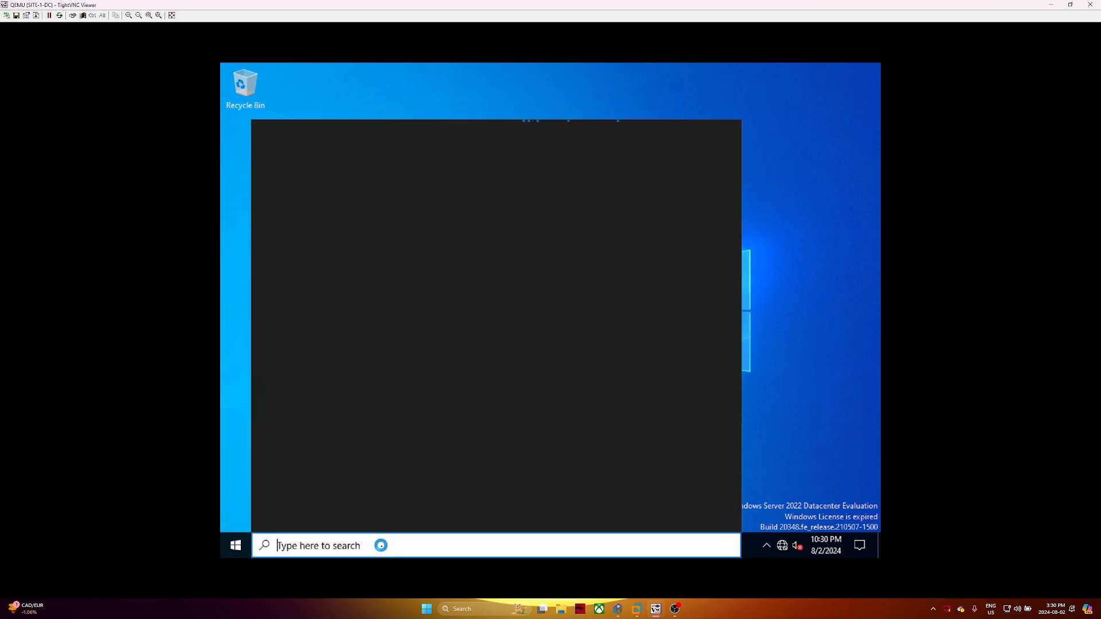
text(cm)
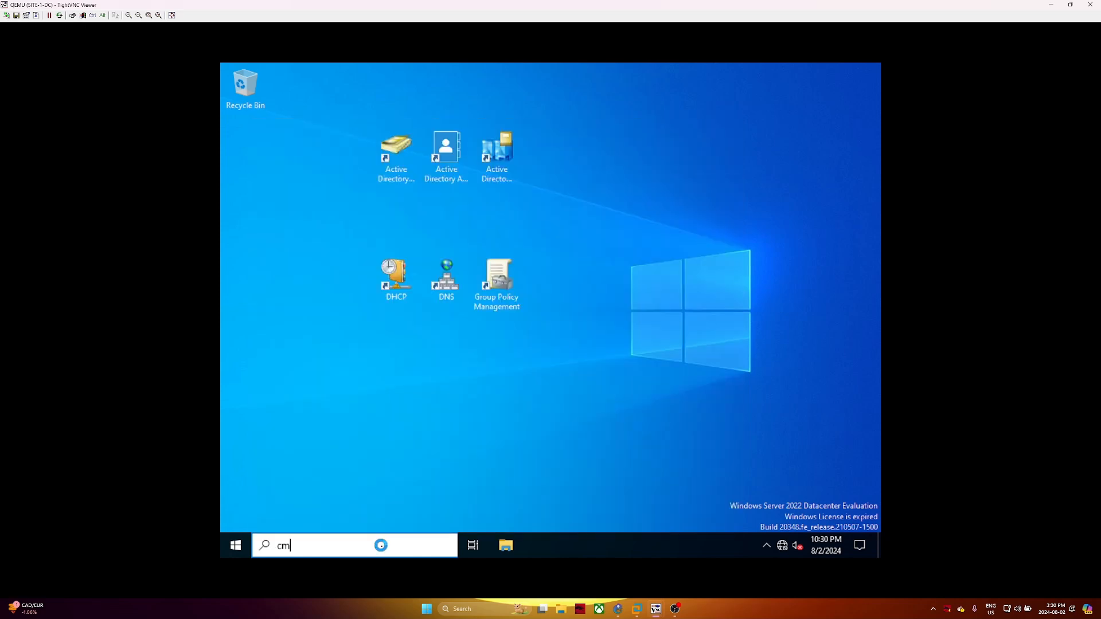
key(BackSpace)
key(BackSpace)
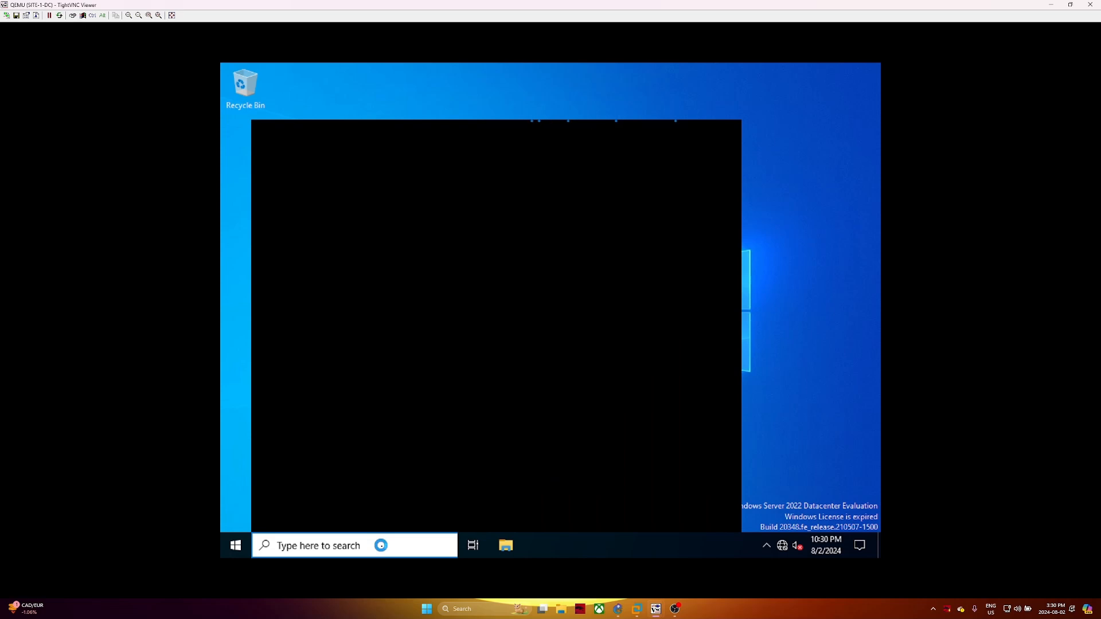
text(d)
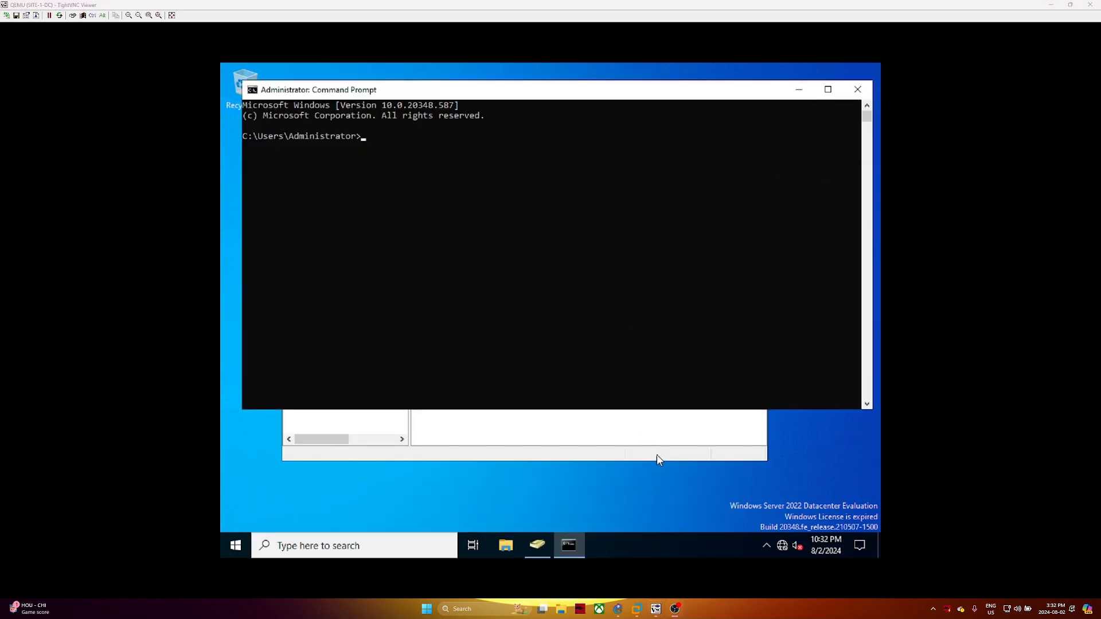
Expand haggarwal.ca > Domain Controllers and open SITE-1-DC's Properties
click(653, 456)
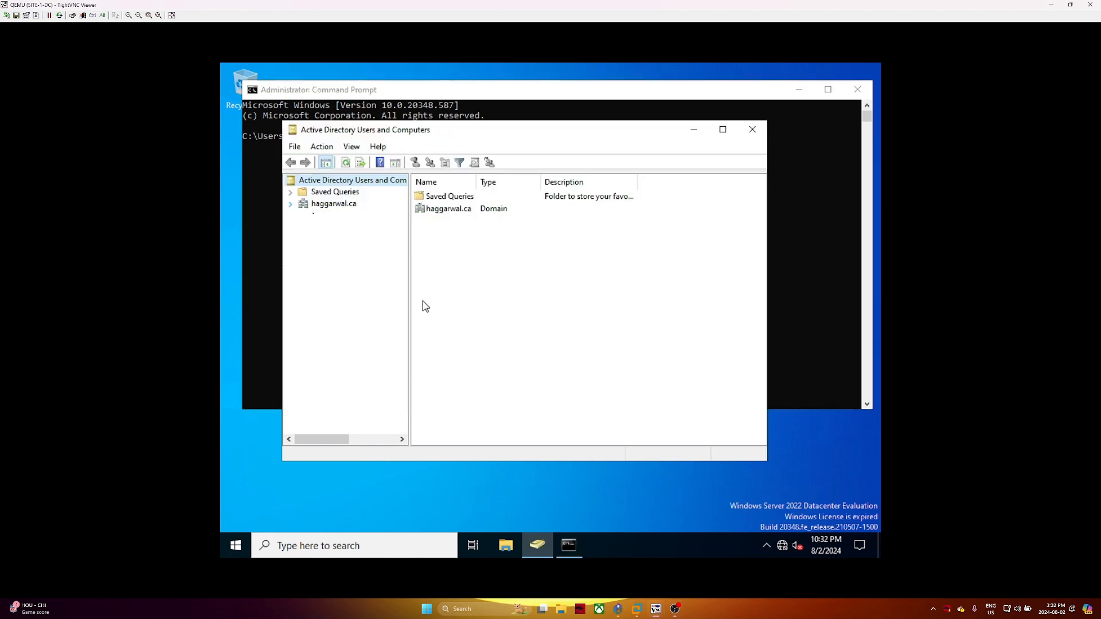
click(289, 204)
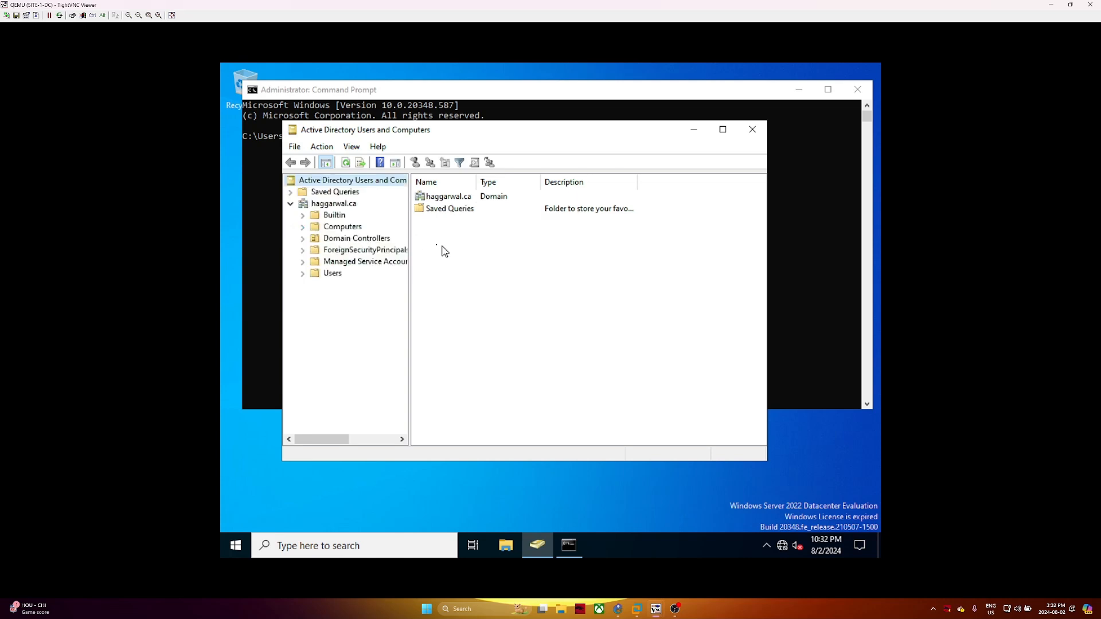
drag(409, 241, 432, 239)
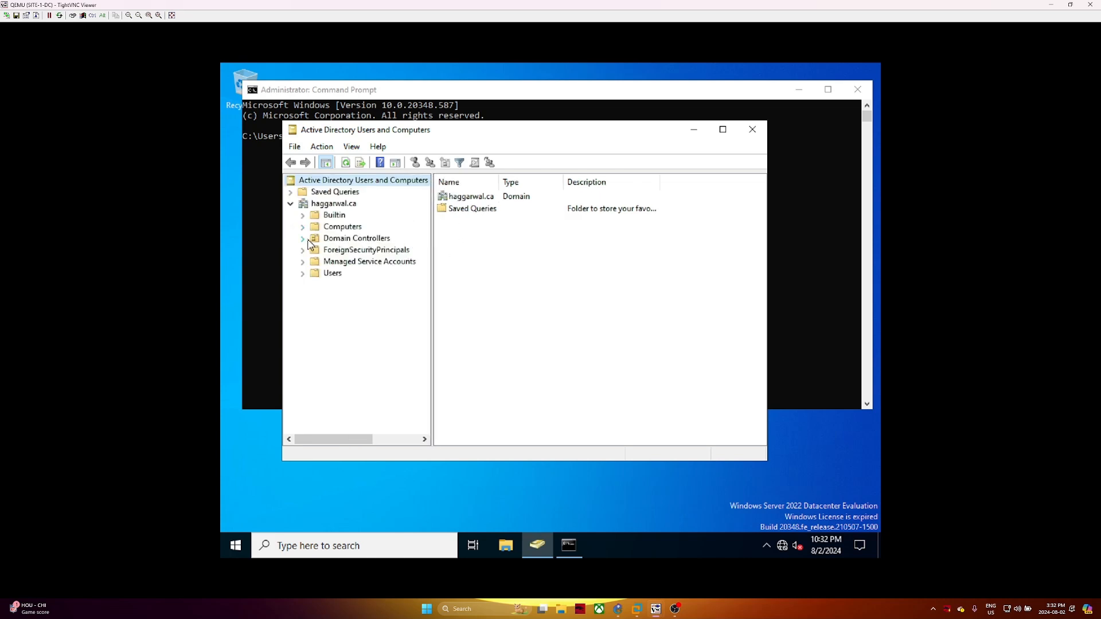
click(356, 240)
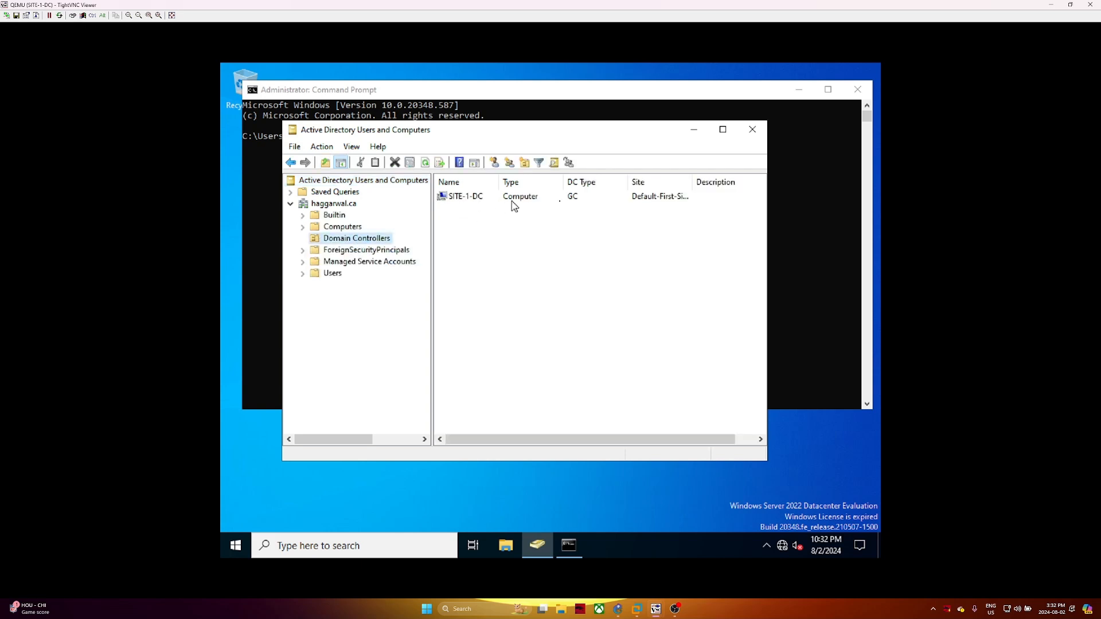
click(485, 199)
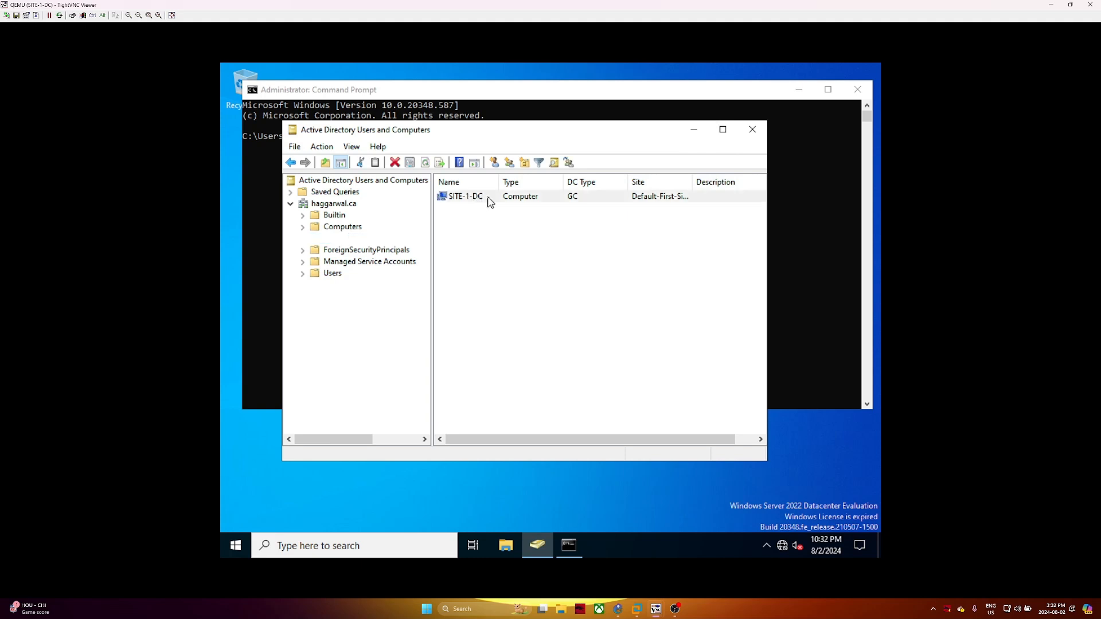
right_click(490, 201)
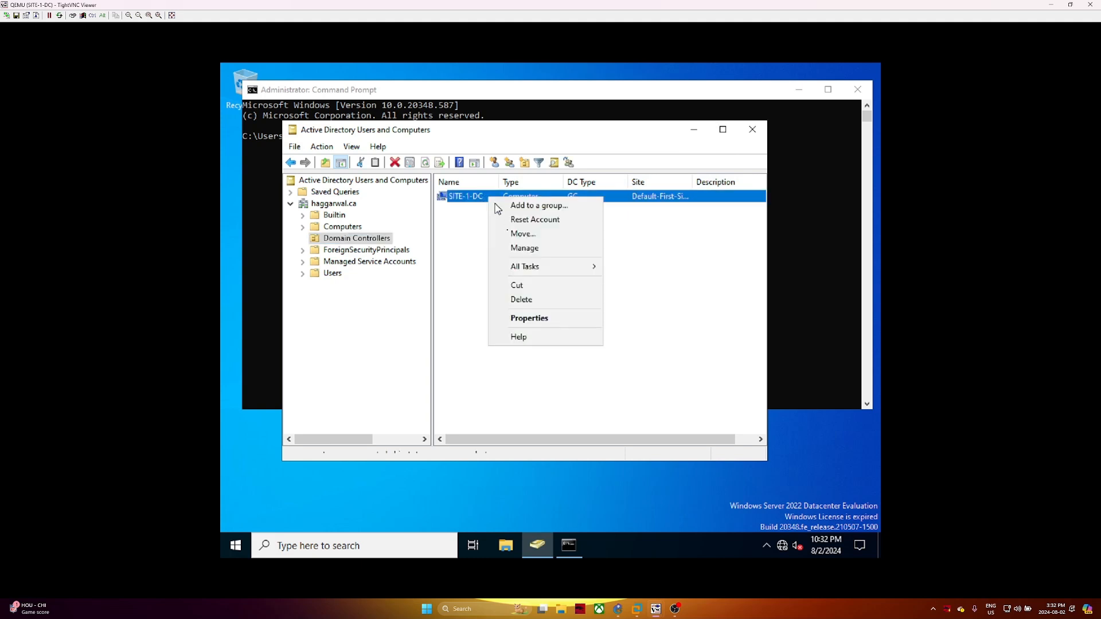
click(521, 318)
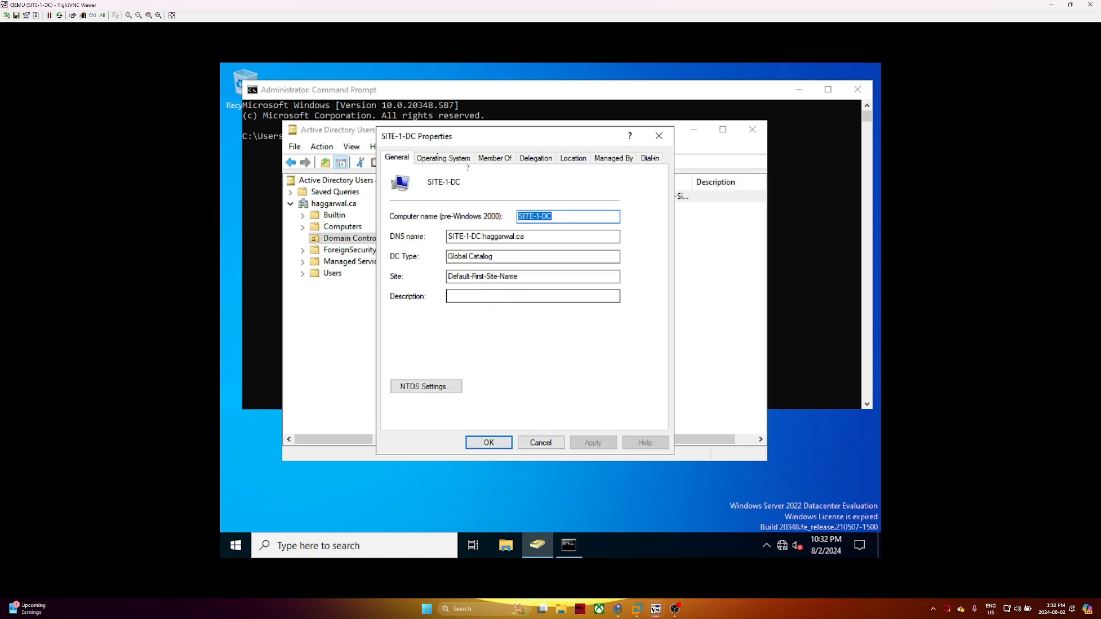
Review SITE-1-DC's Operating System, Member Of, Delegation, Location and Managed By tabs, then close
click(437, 159)
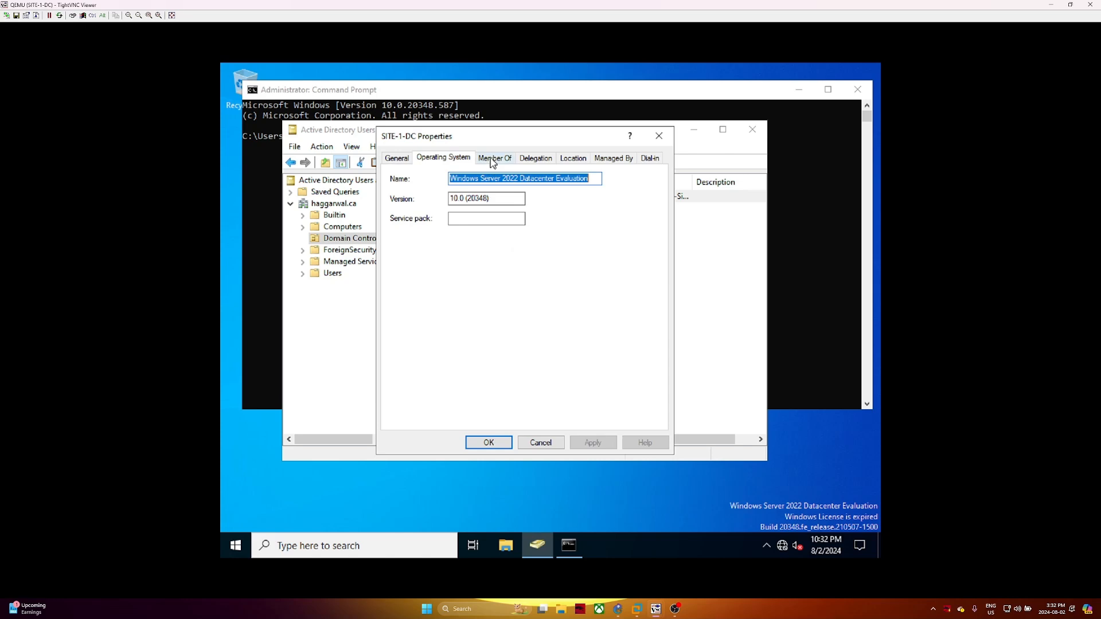
click(491, 158)
click(536, 158)
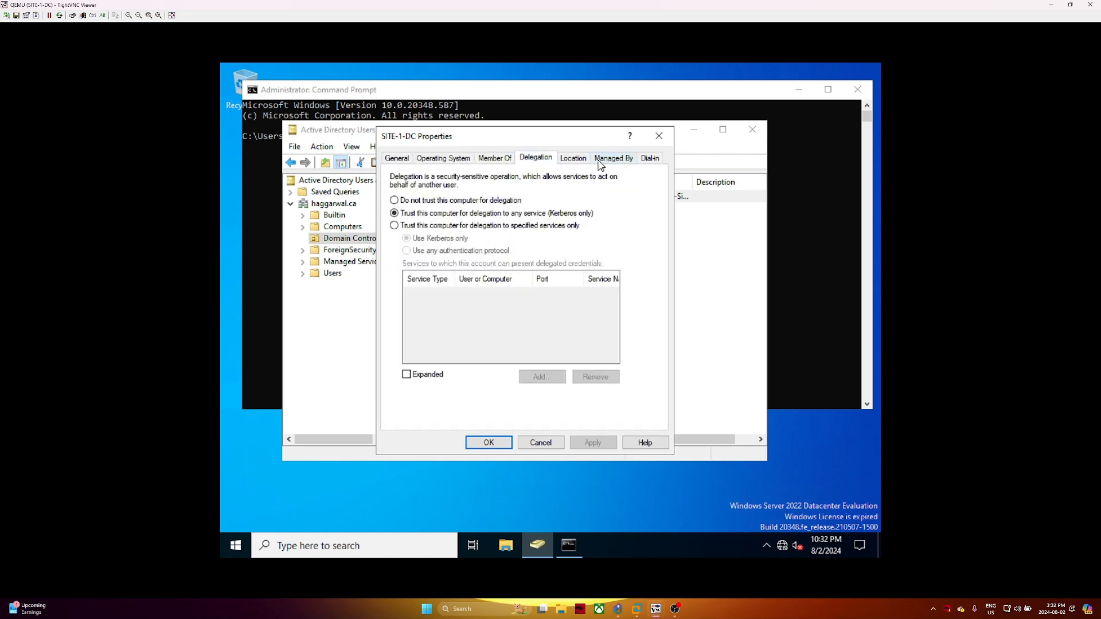
click(586, 165)
click(609, 164)
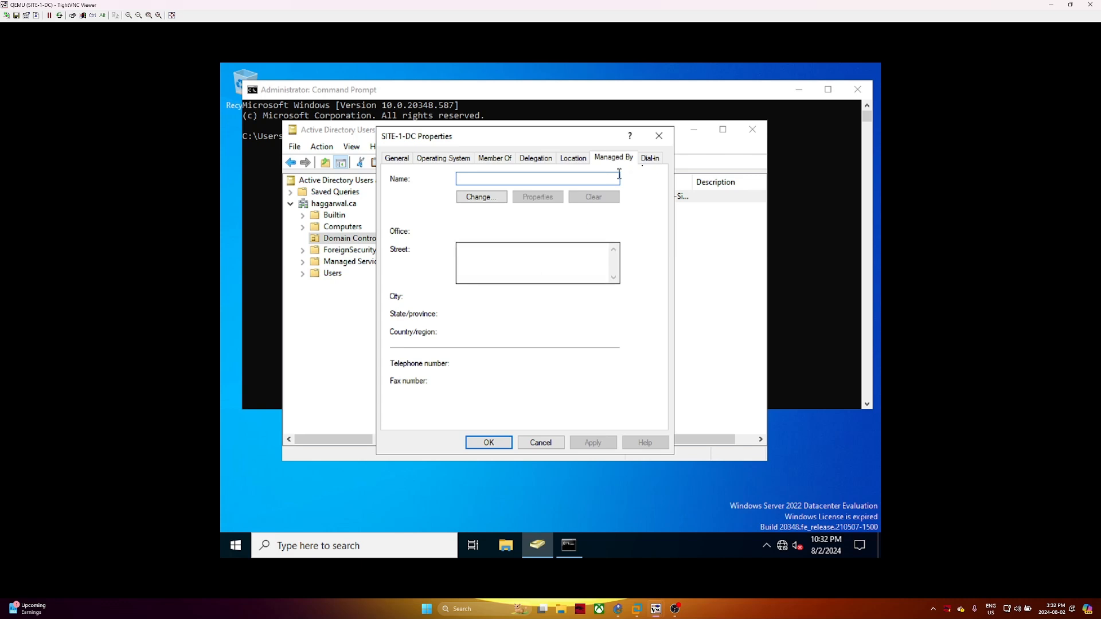
click(574, 161)
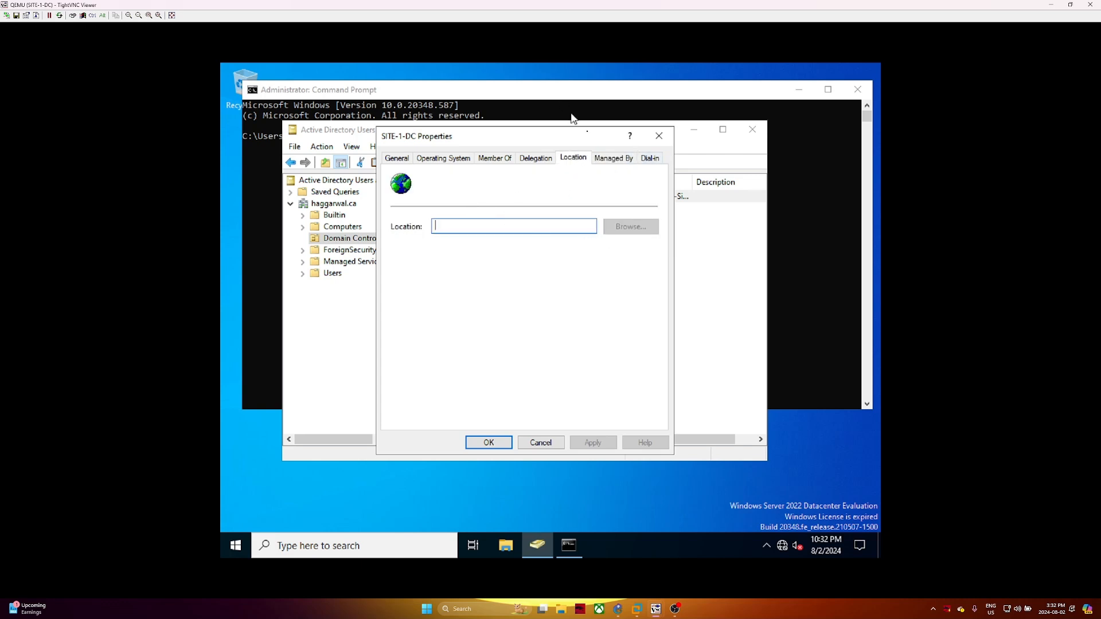
click(660, 136)
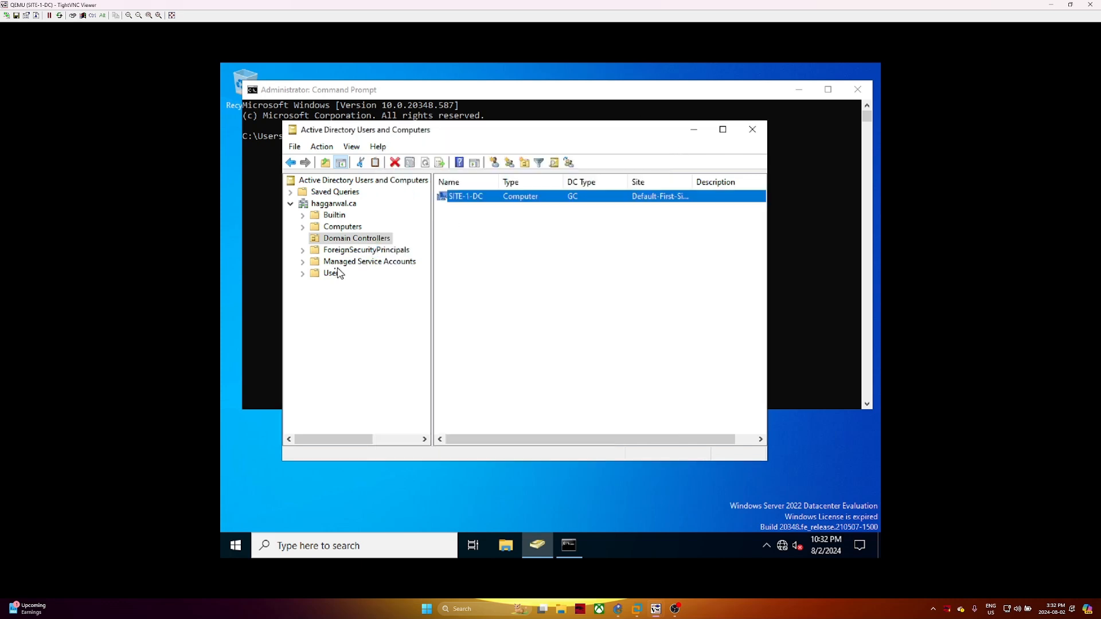
Show the Users container with a widened Name column and select the Administrator account
click(320, 274)
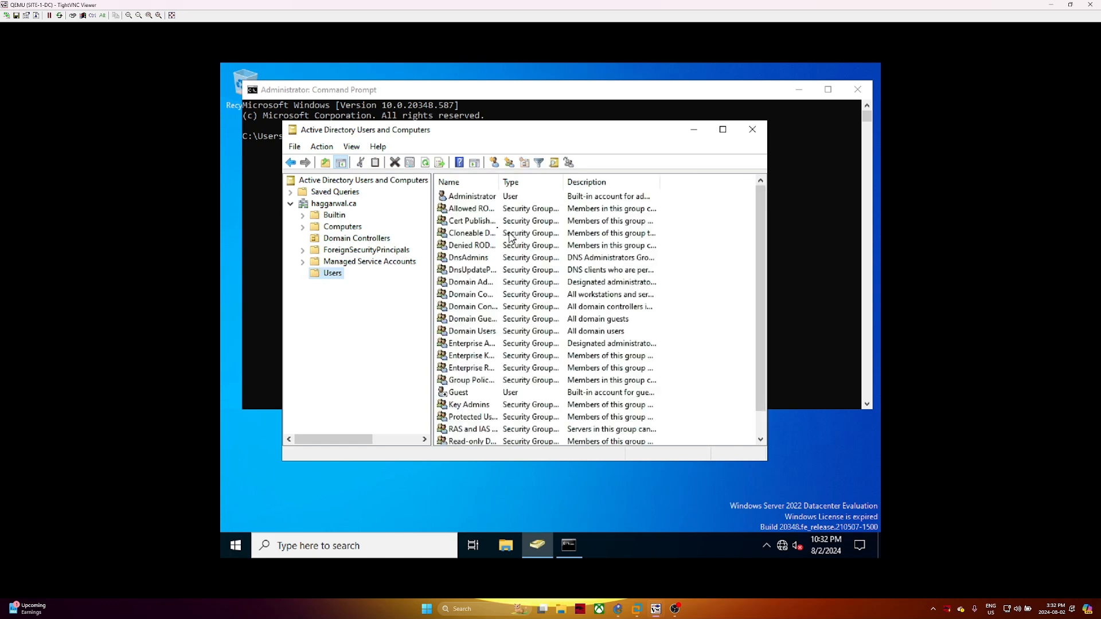
drag(500, 181, 518, 182)
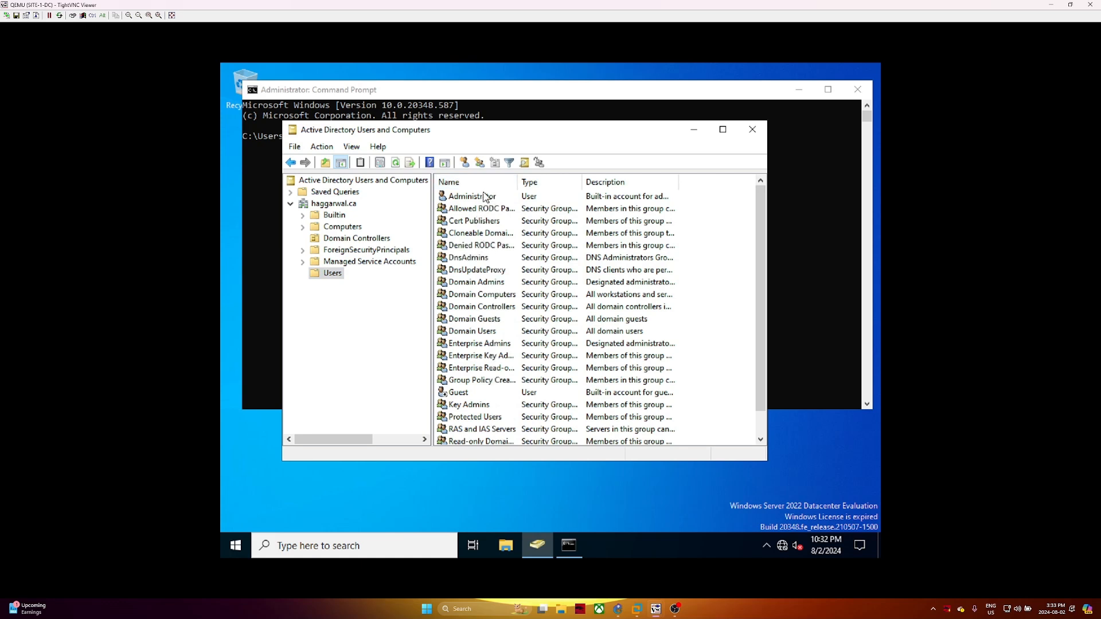
scroll(470, 396, down, 1)
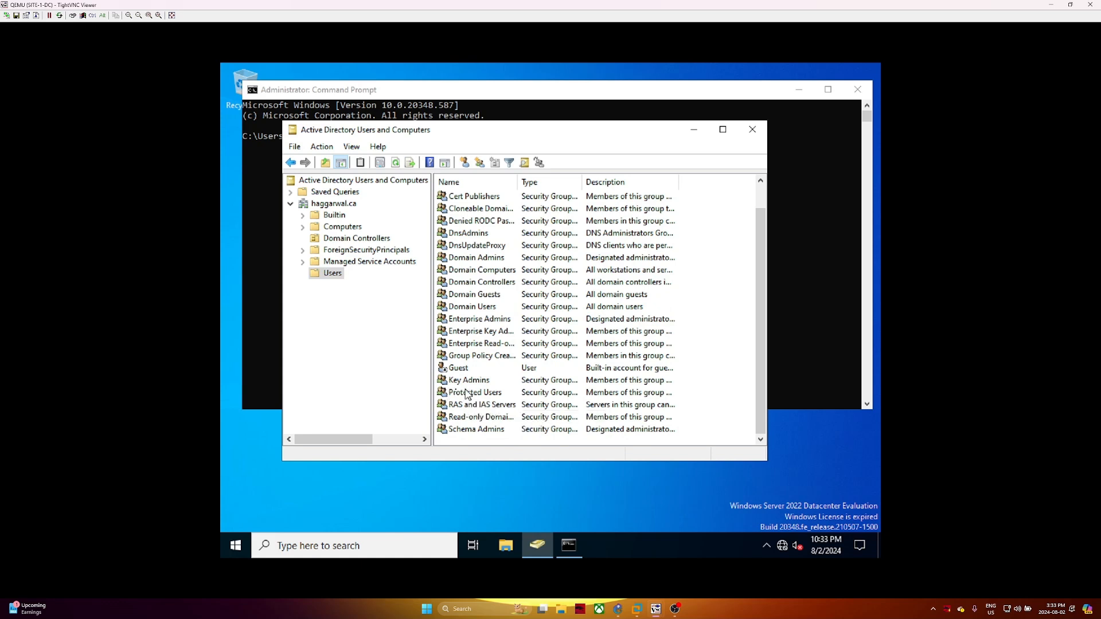
scroll(492, 321, up, 1)
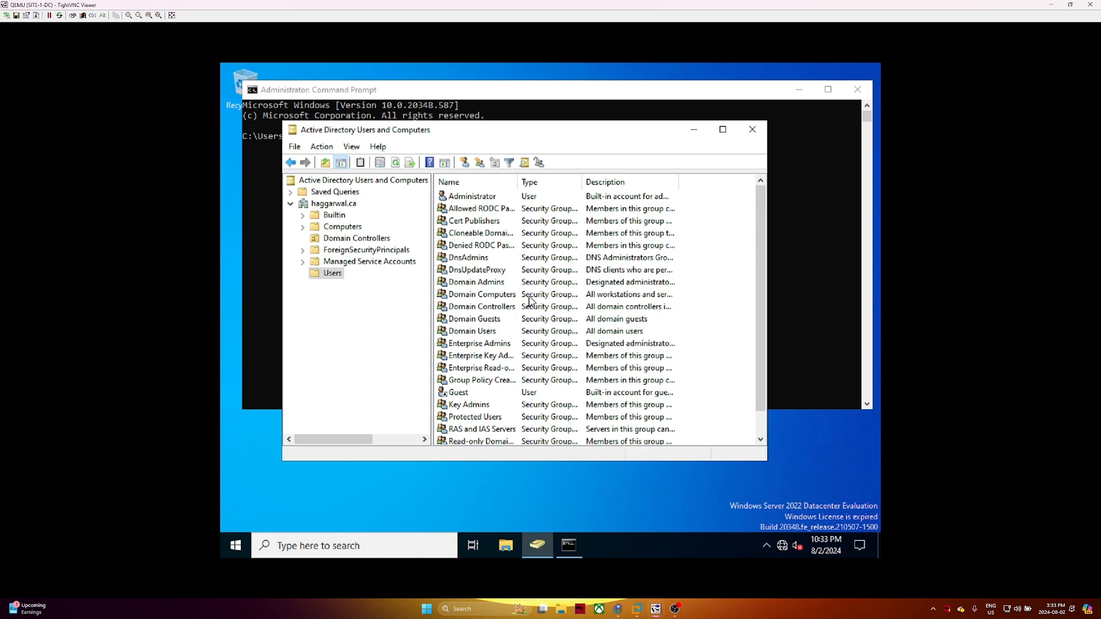
click(335, 239)
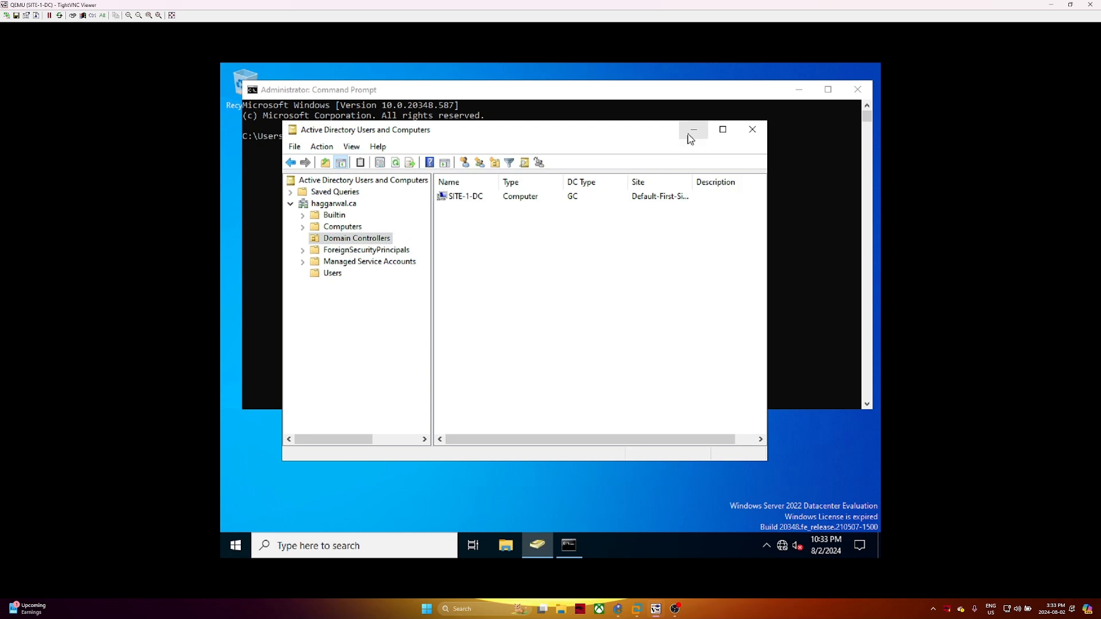
click(332, 273)
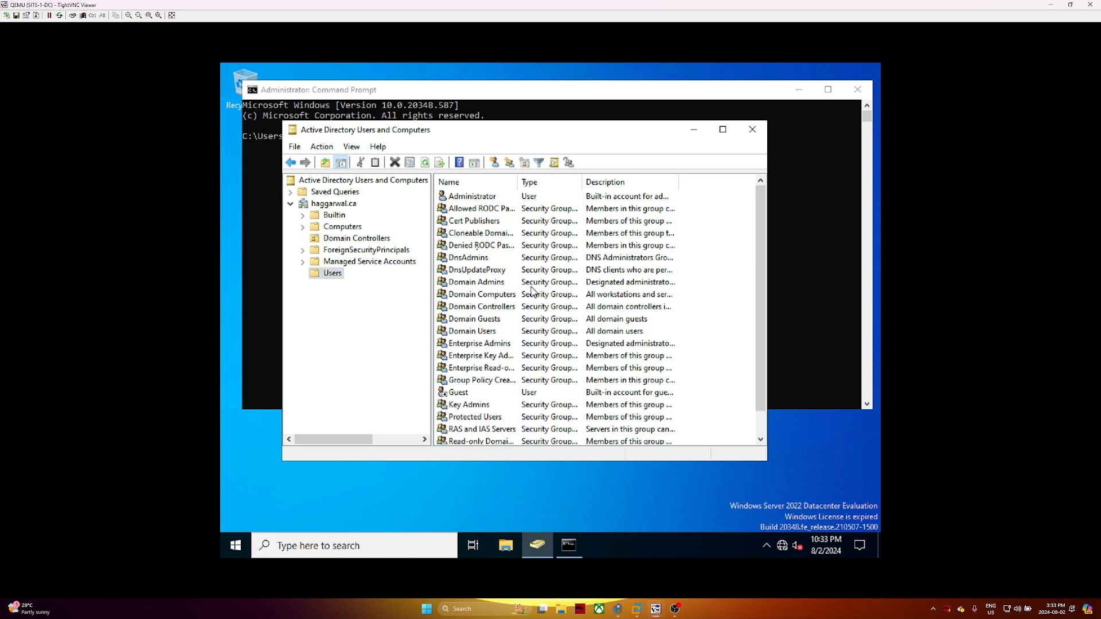
click(507, 197)
Copy Administrator to a new user, entering its first name, last name and logon name
right_click(507, 198)
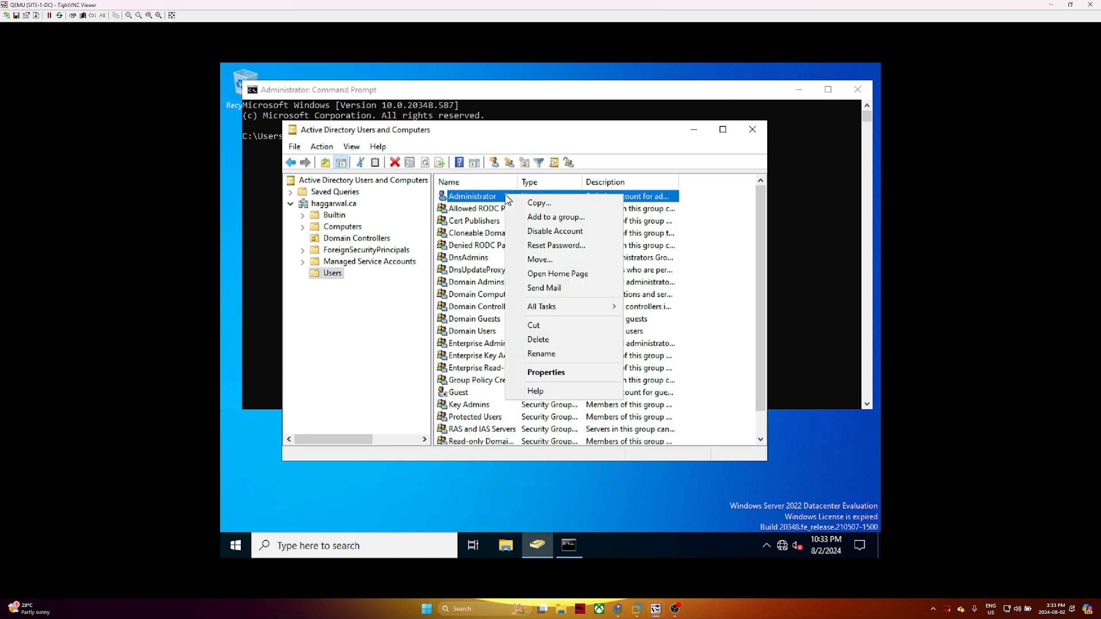
click(539, 203)
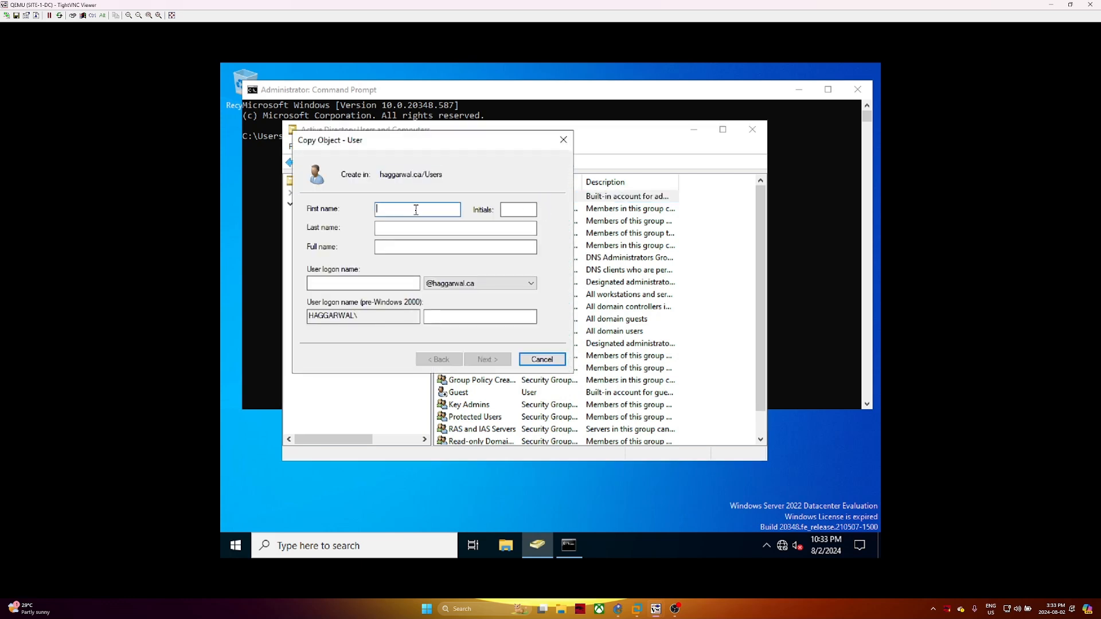
text(Hitesh)
key(Tab)
key(Tab)
text(Aggarwal)
key(Tab)
key(Tab)
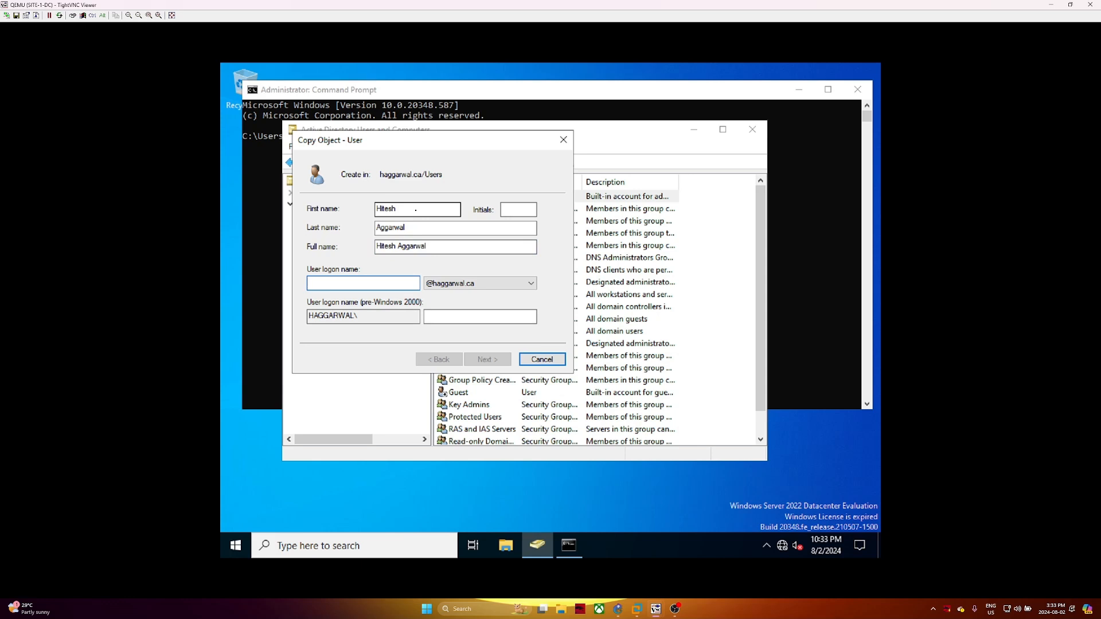
text(hitesh)
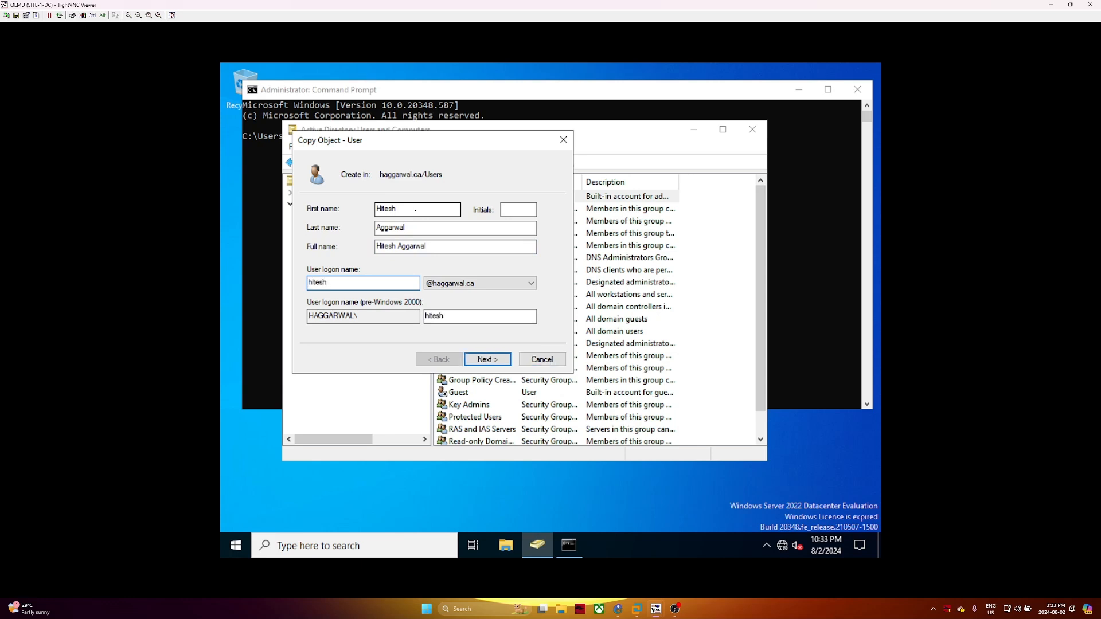
click(493, 361)
Set and confirm the new user's password, finish the wizard, and close the console
text(••••••)
key(BackSpace)
key(BackSpace)
key(BackSpace)
key(BackSpace)
key(BackSpace)
key(BackSpace)
text(••••••••••)
key(Tab)
text(••••••••••)
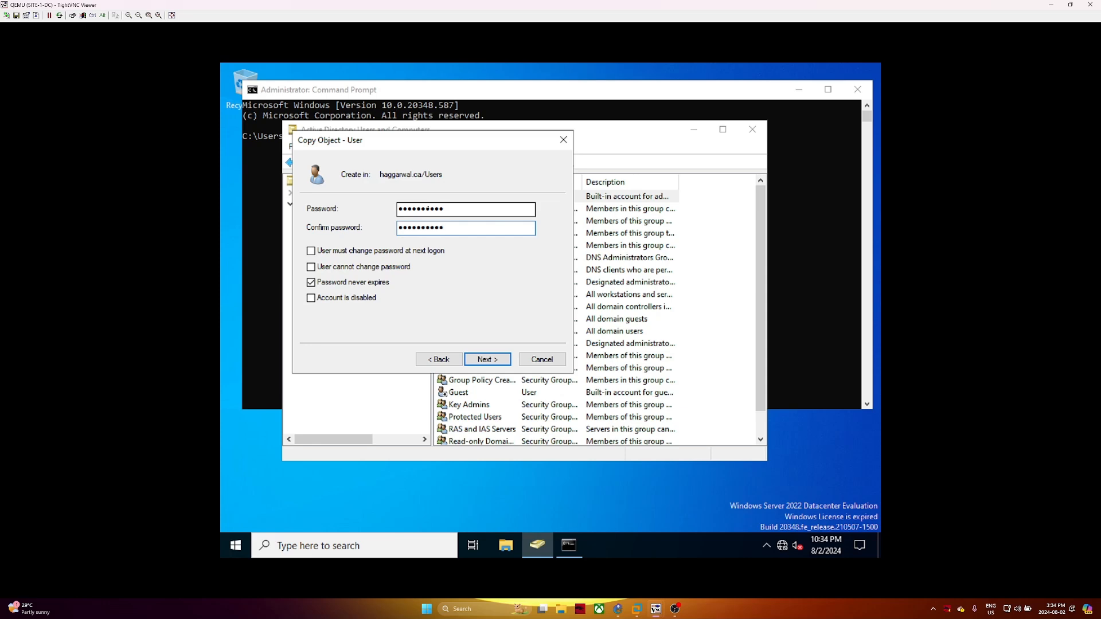
key(Return)
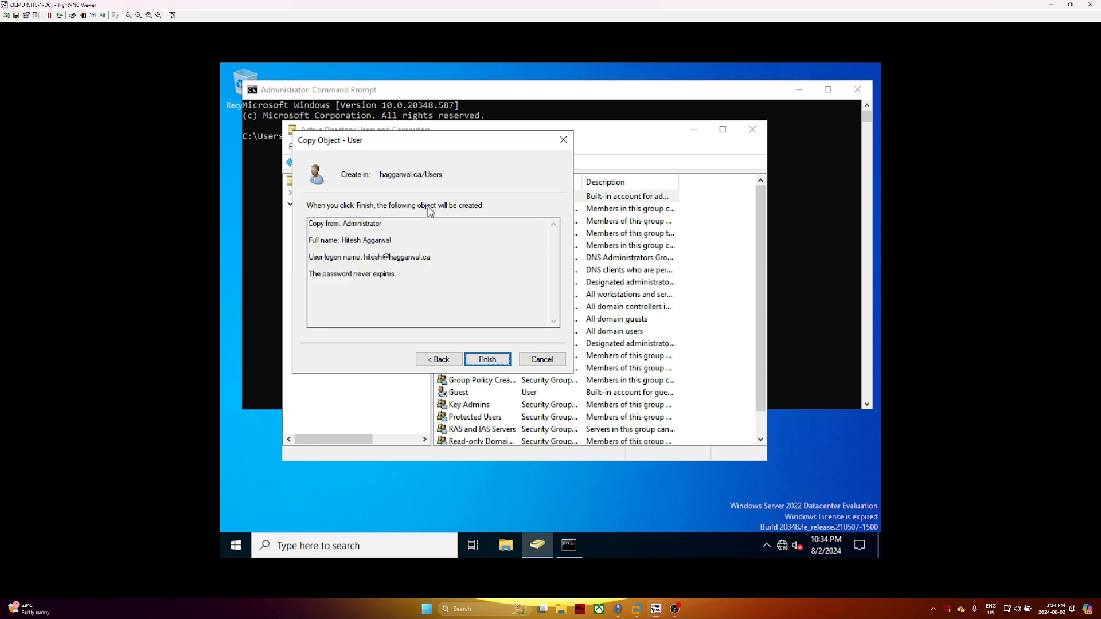
key(Return)
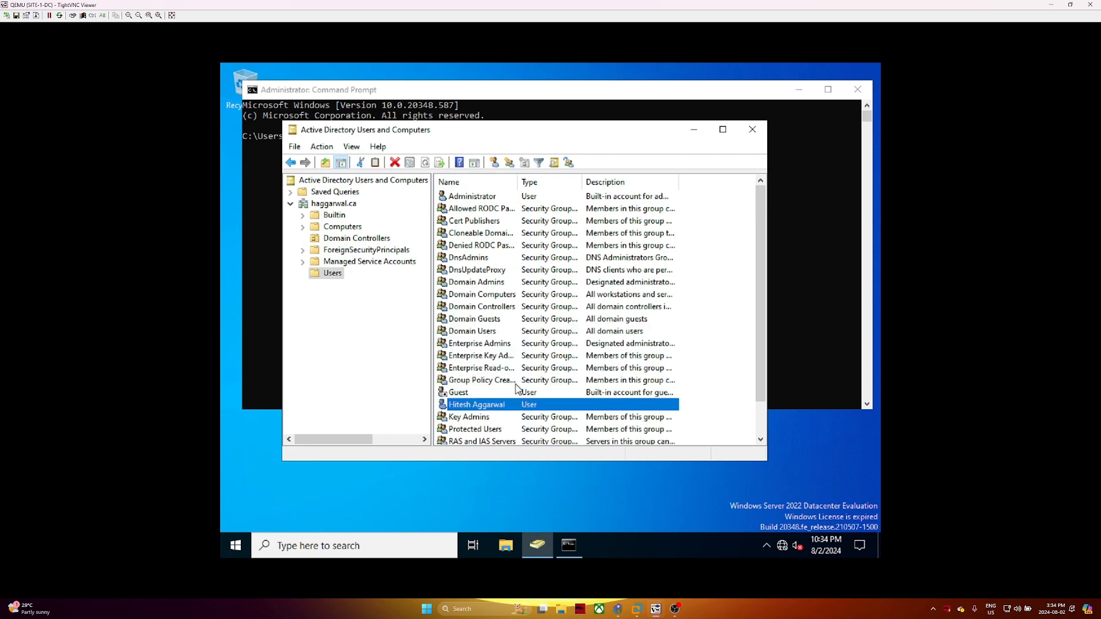
click(753, 129)
Run cd\, cls, hostname and ipconfig in the Command Prompt
click(395, 136)
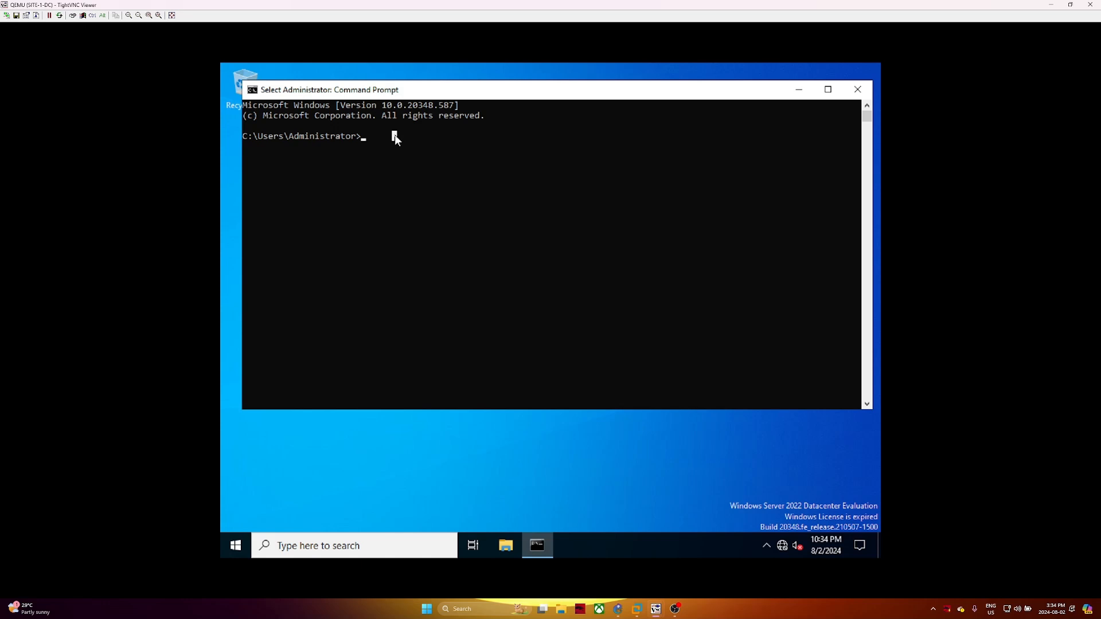
key(Escape)
text(cd\)
key(Return)
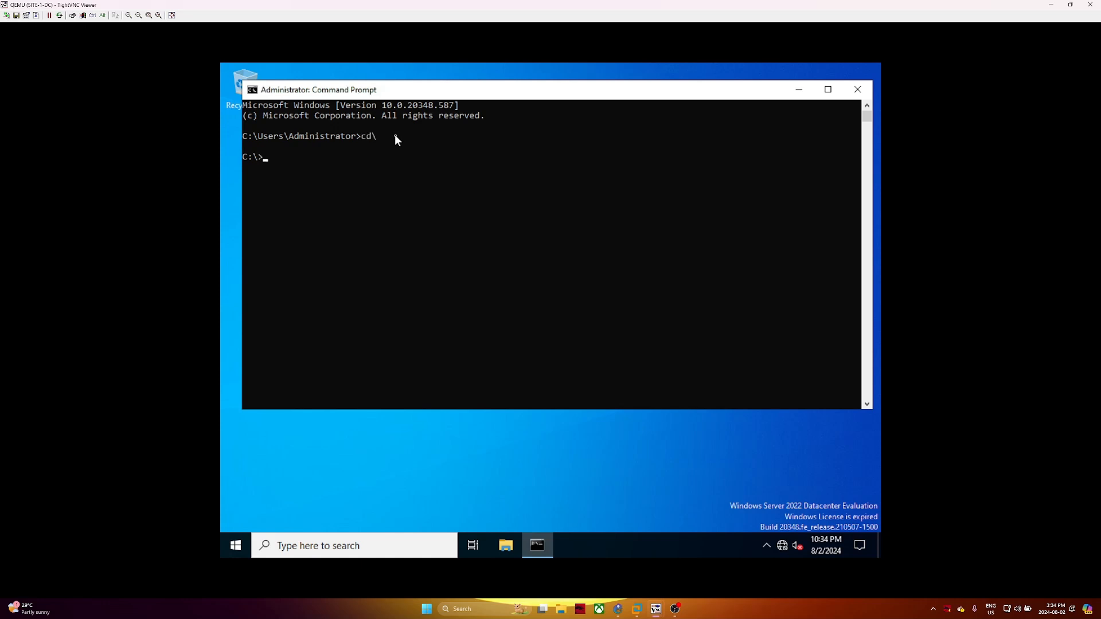
text(cls)
key(Return)
key(Return)
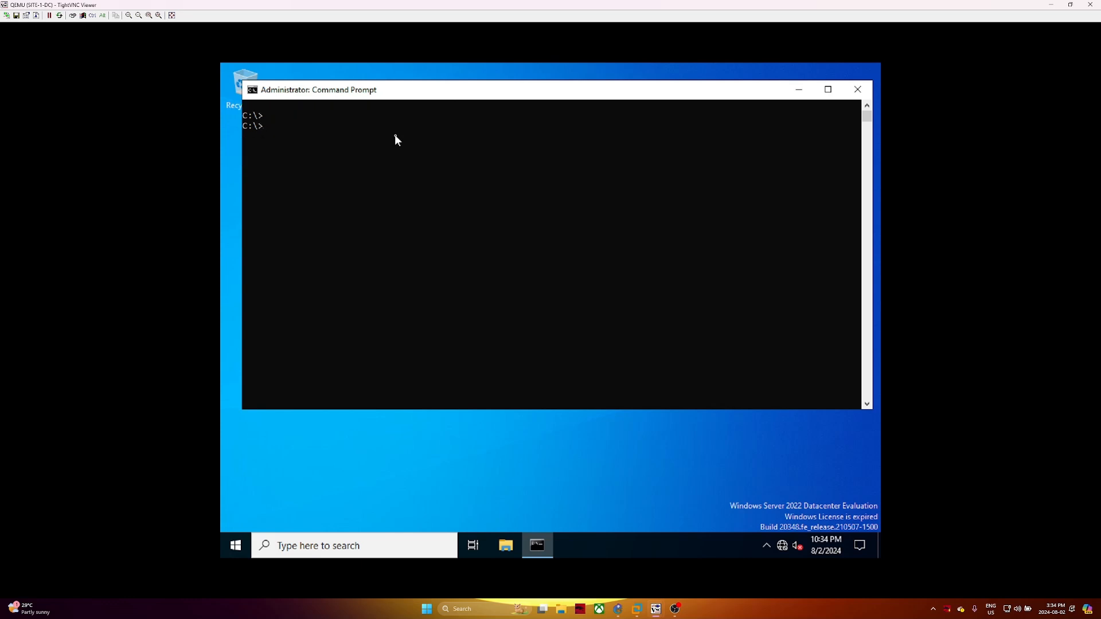
text(hostname)
key(Return)
text(ipconfig)
key(Return)
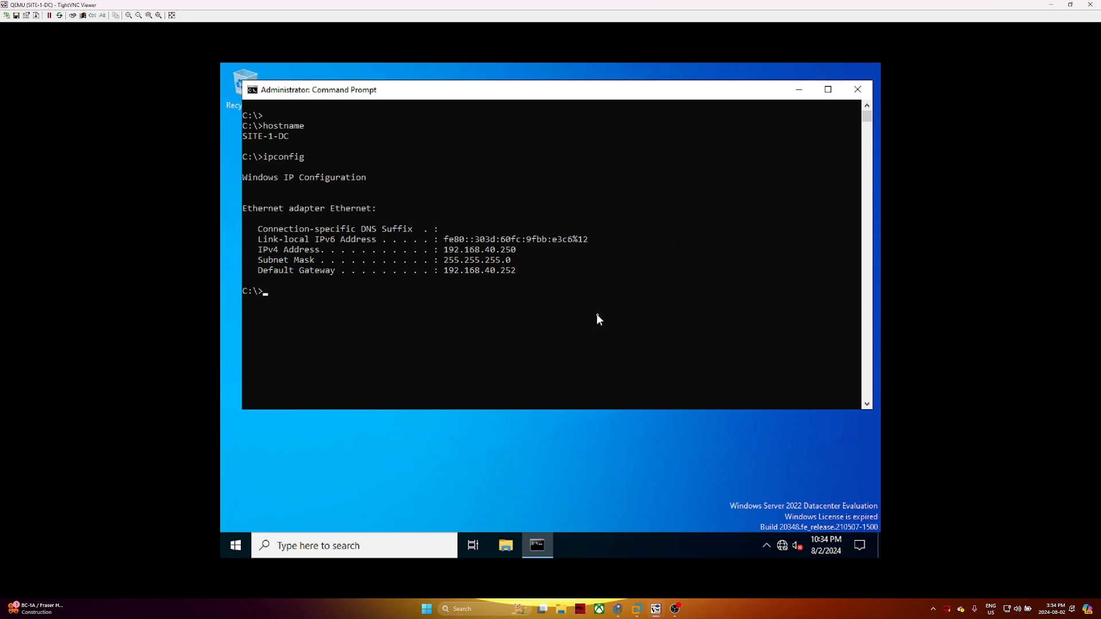
Ping 192.168.140.250 and then 192.168.240.250, stopping each with Ctrl+C
text(ping 192.168.140.250)
key(Return)
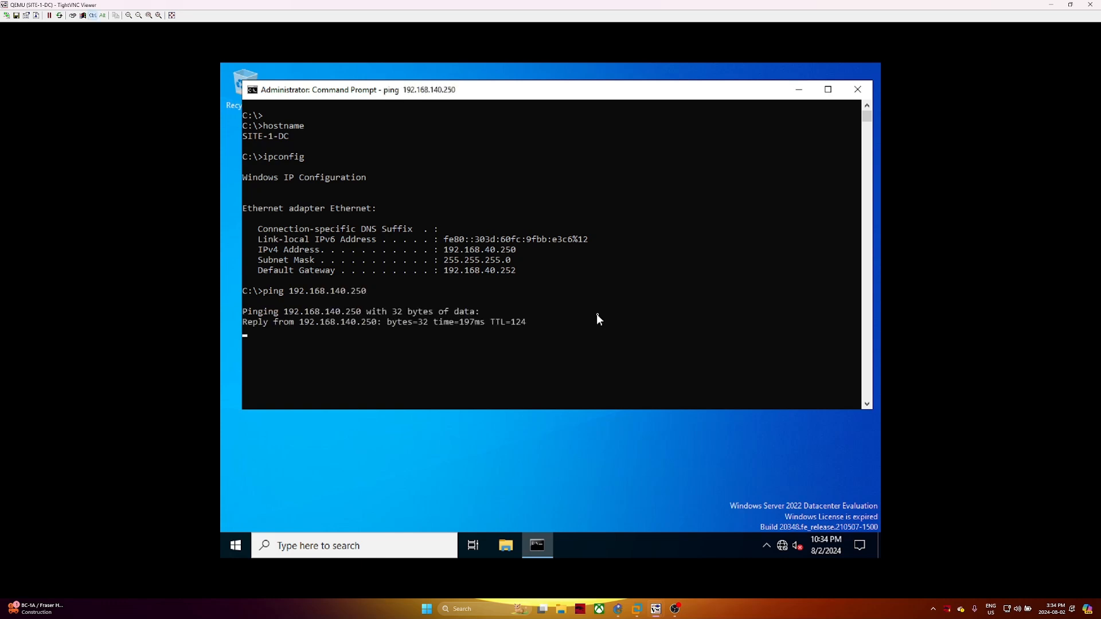
key(ctrl+c)
key(Up)
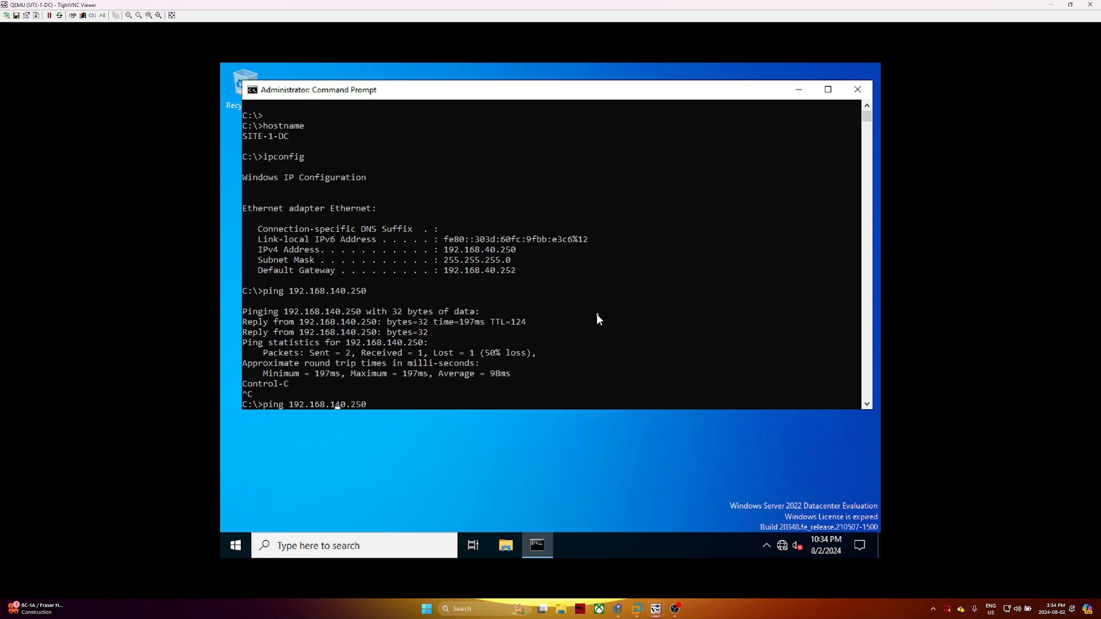
key(Left)
key(Left)
key(Left)
key(Left)
key(Left)
key(Left)
key(BackSpace)
text(2)
key(Return)
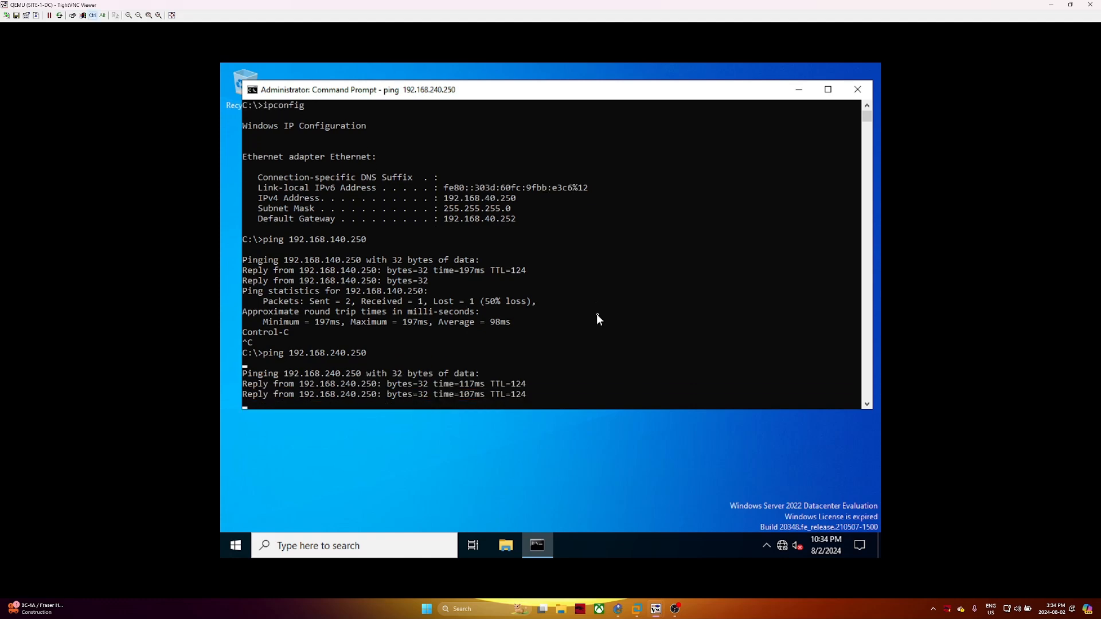
key(ctrl+c)
Bring the SITE-3-DC viewer forward, maximized and zoomed, and launch Server Manager from Start
mouse_move(656, 609)
click(669, 559)
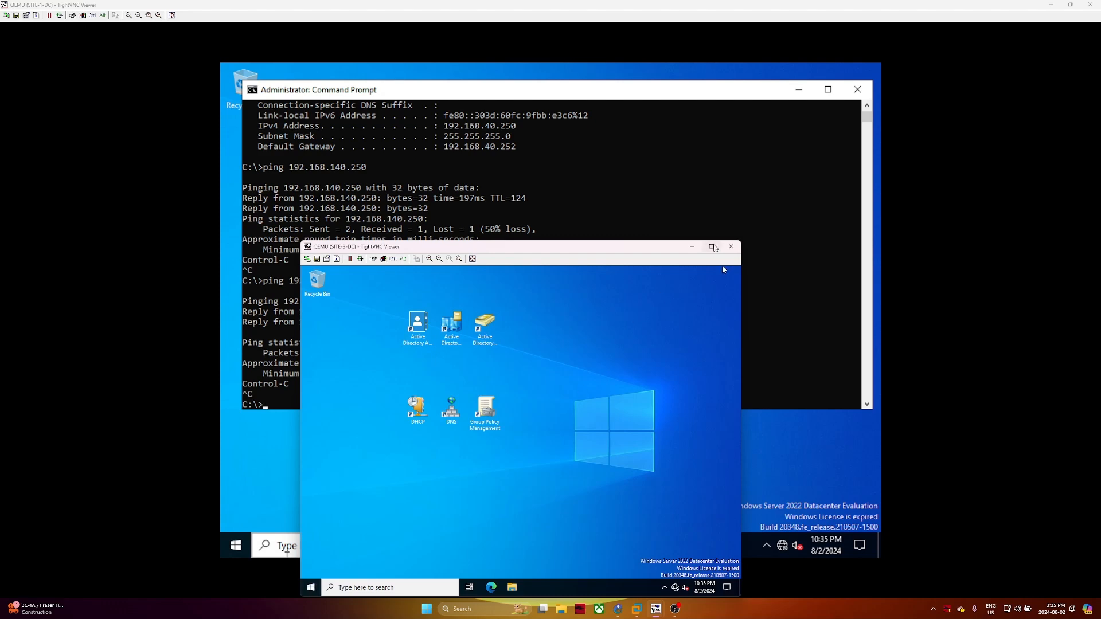
click(712, 246)
click(129, 16)
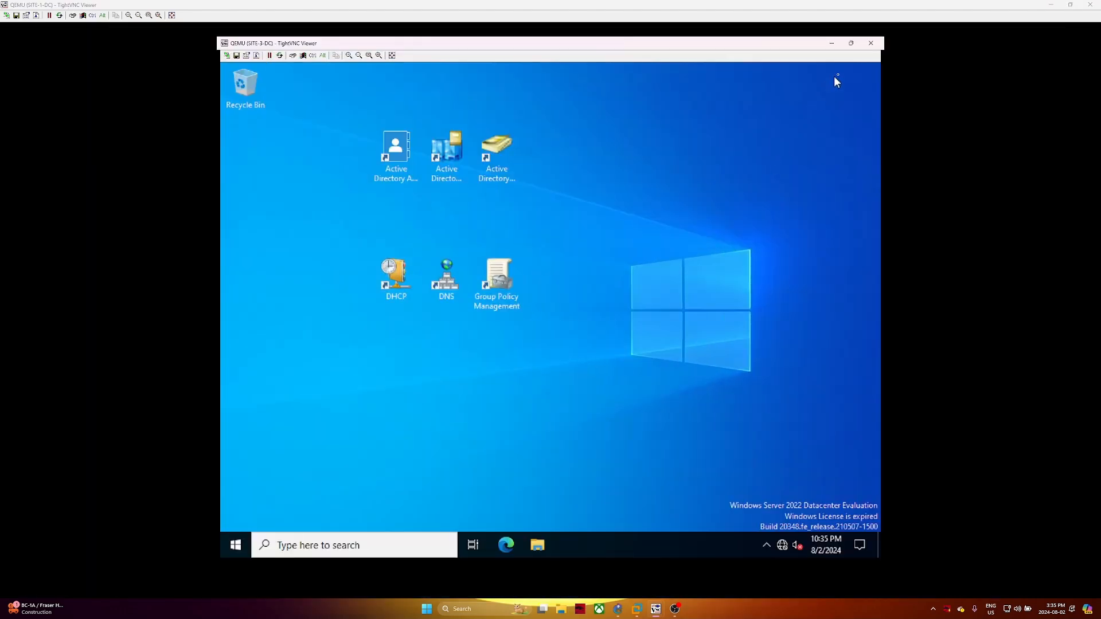
click(235, 545)
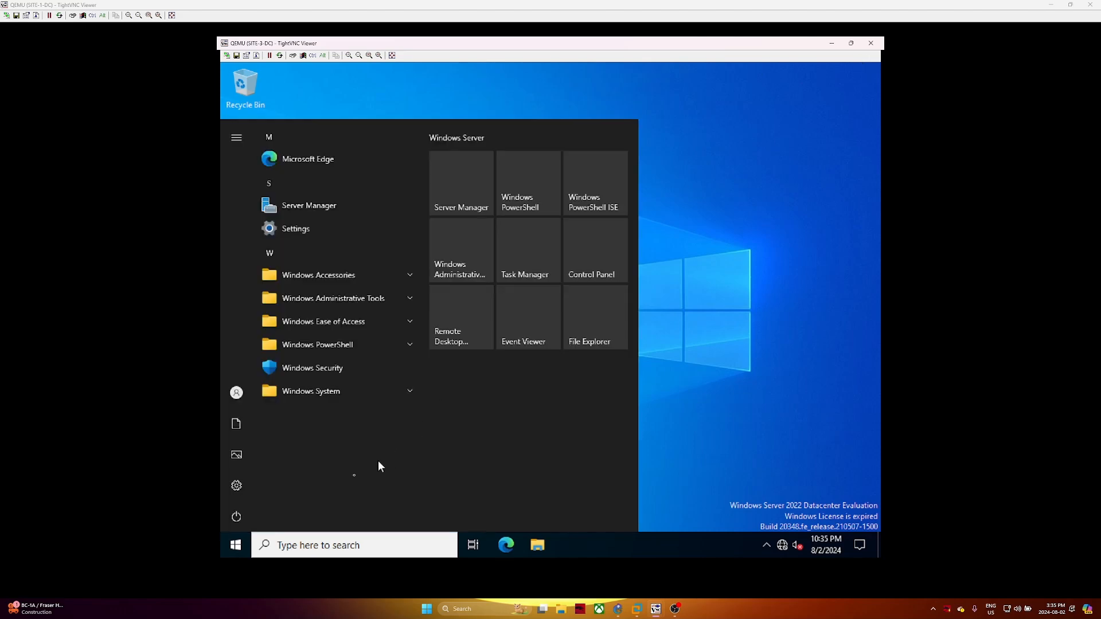
click(453, 204)
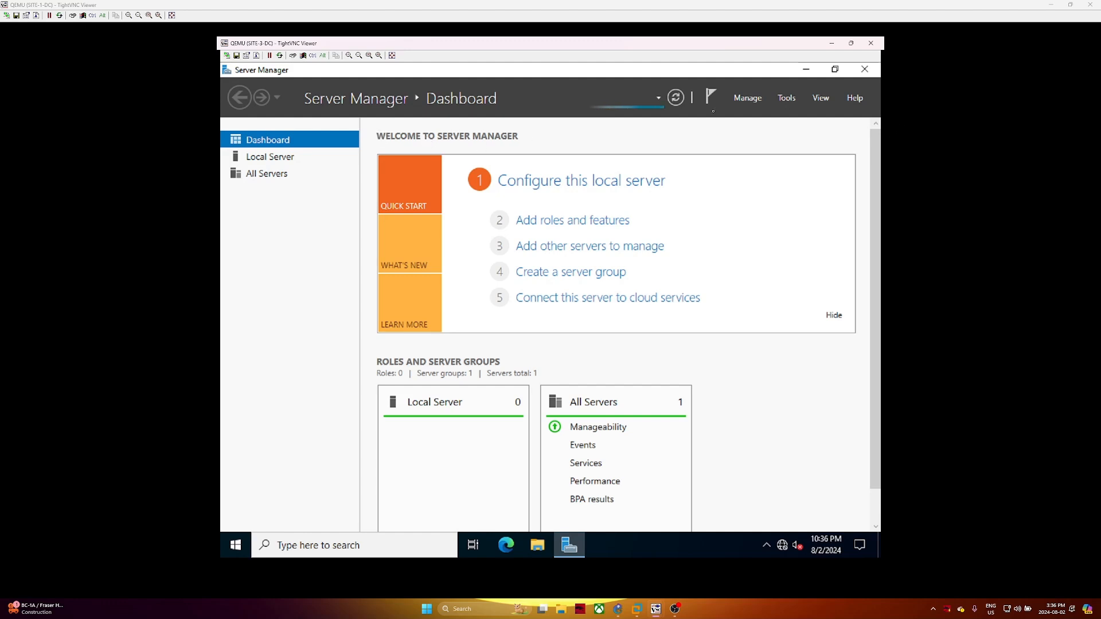
Open Server Manager's Manage menu, then switch back to the SITE-1-DC viewer window
click(747, 100)
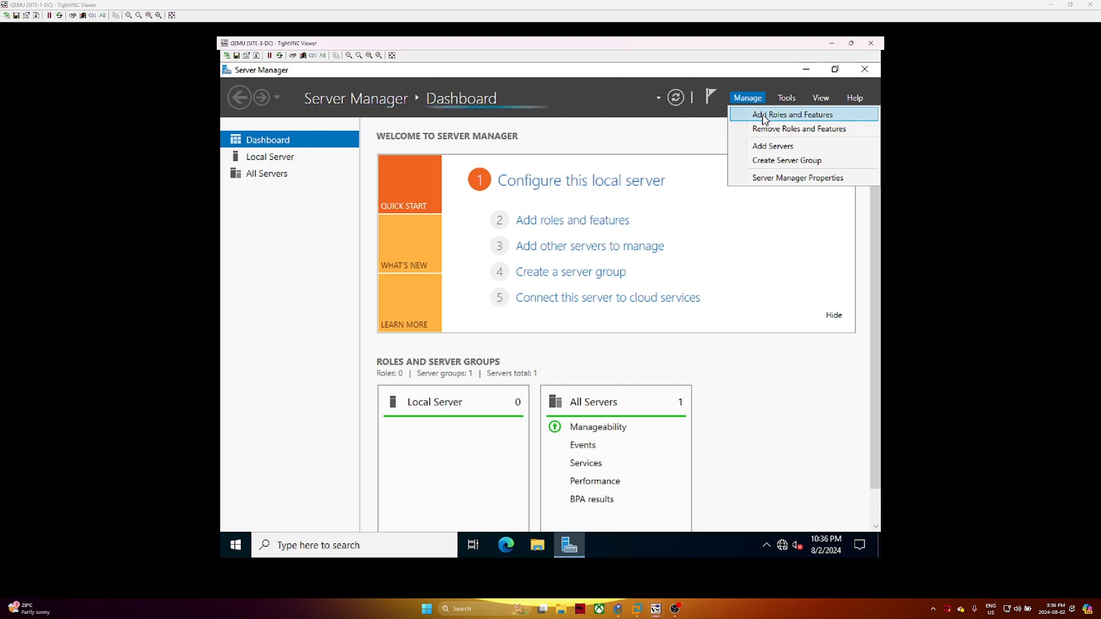
click(1051, 4)
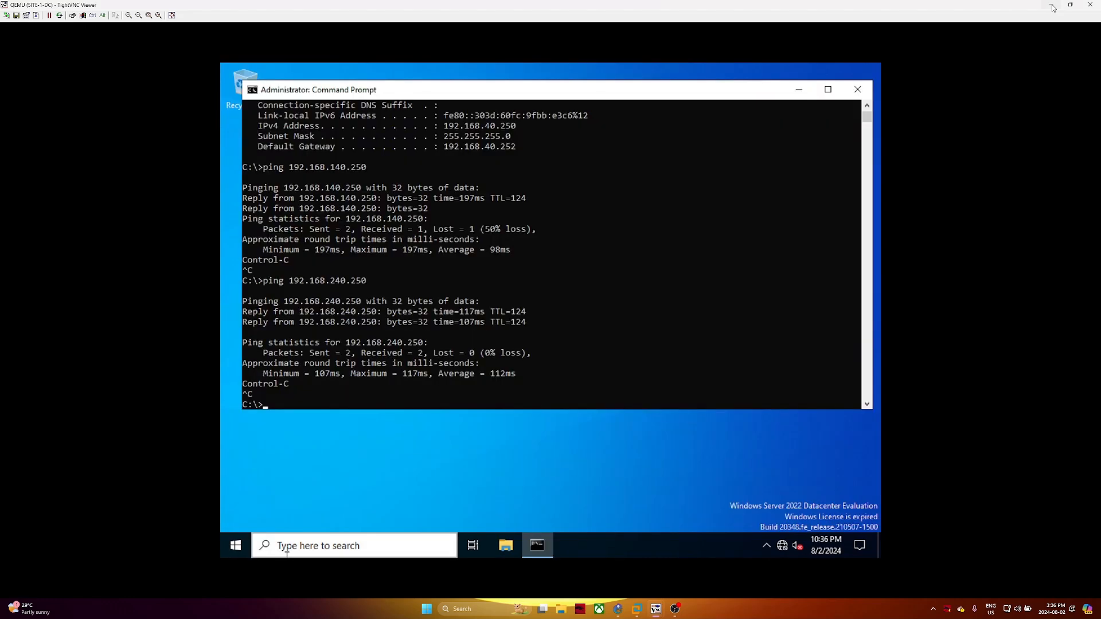
Hide the remote viewer and stop switch SW-4 in the GNS3 topology
click(832, 43)
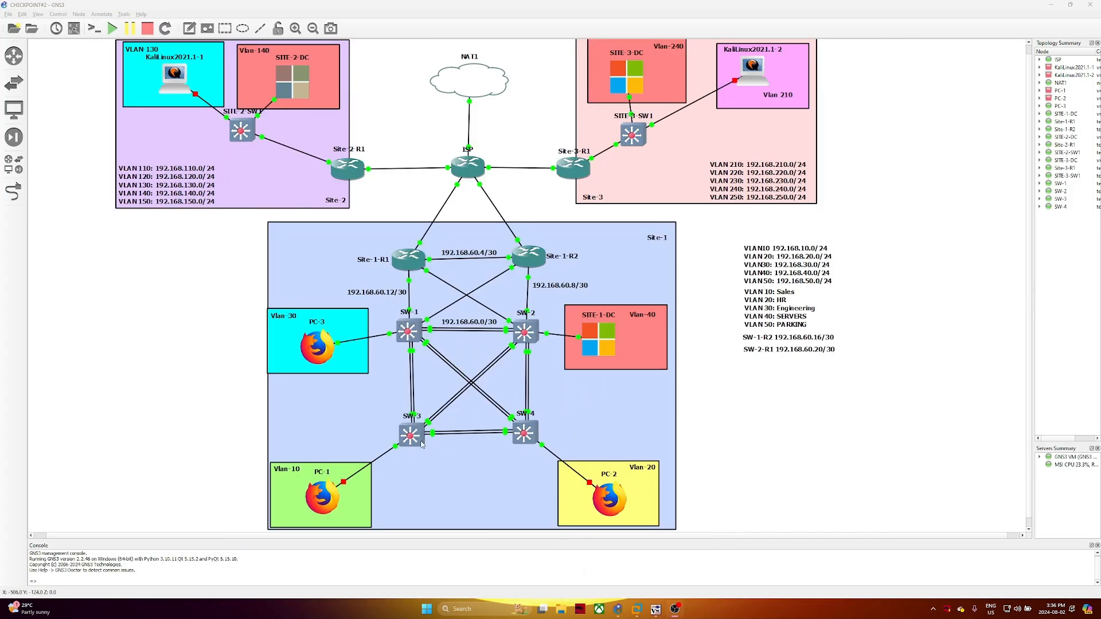
right_click(416, 443)
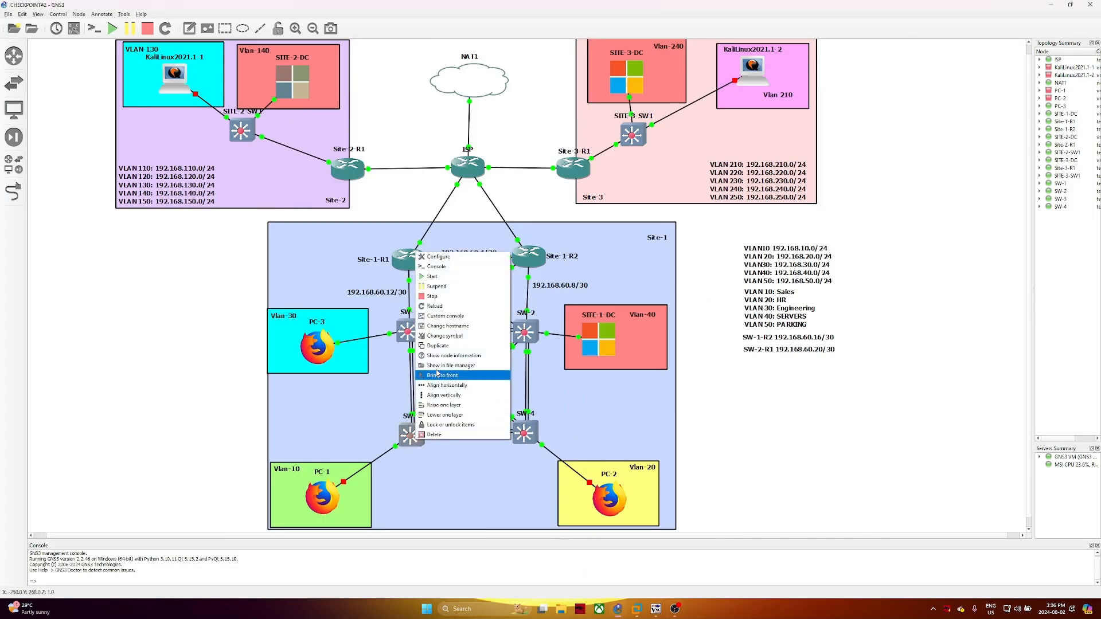
click(450, 301)
right_click(523, 433)
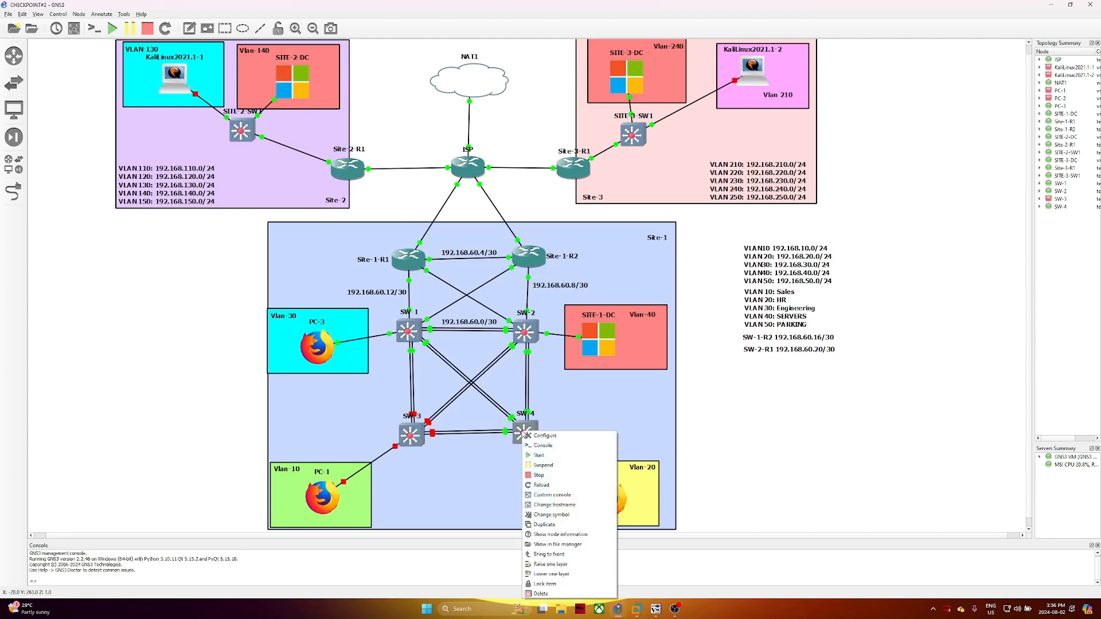
click(539, 476)
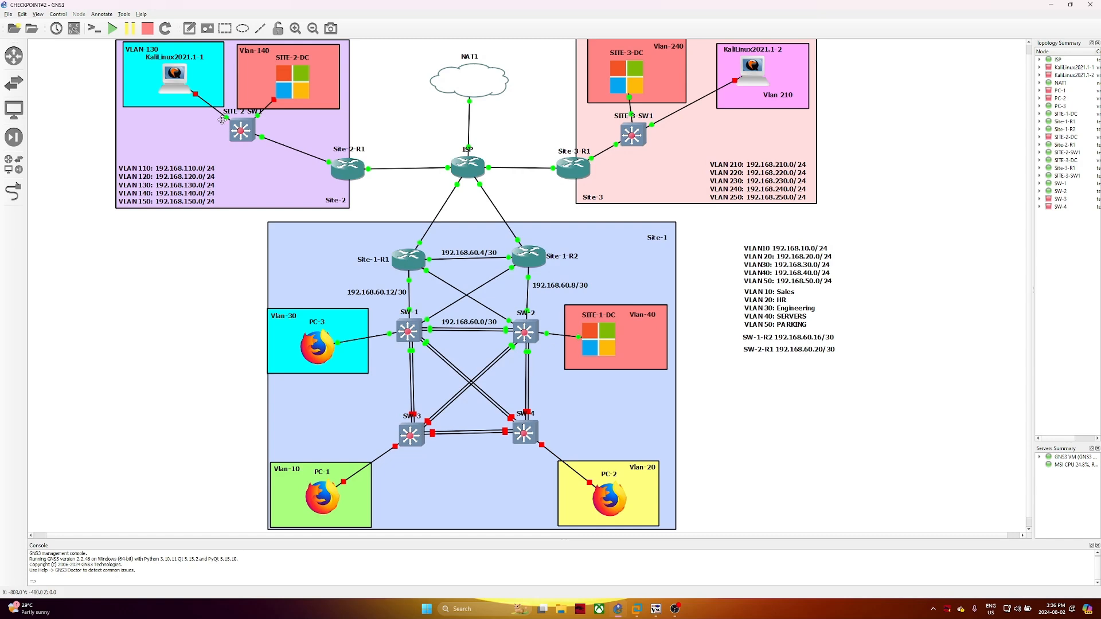
Check the SITE-2-DC node configuration, then start the SITE-2-DC virtual machine
double_click(315, 87)
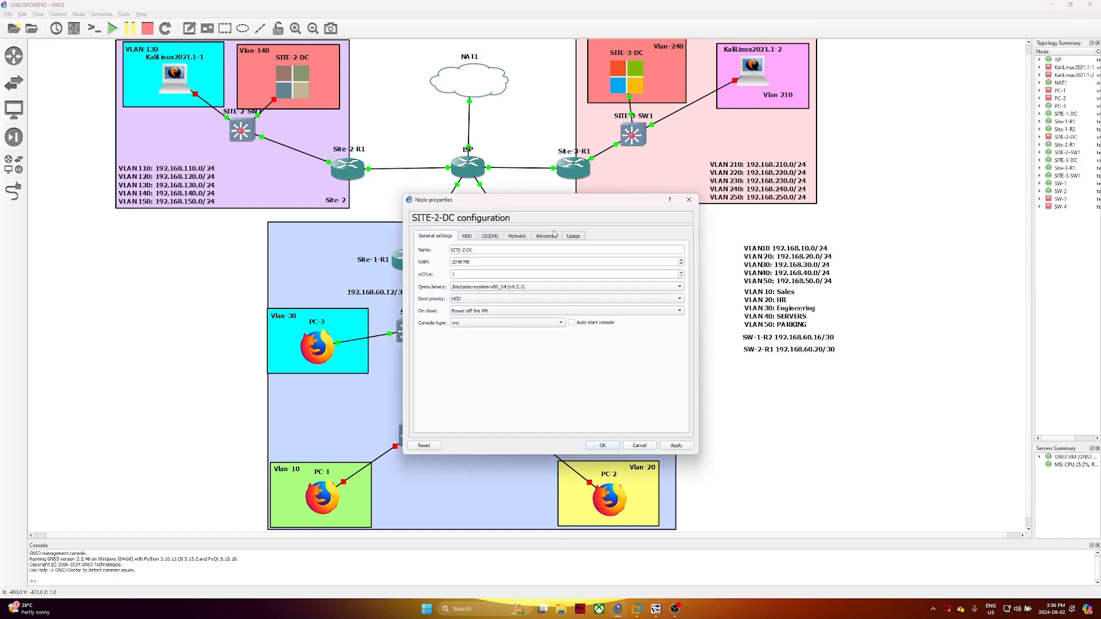
click(690, 201)
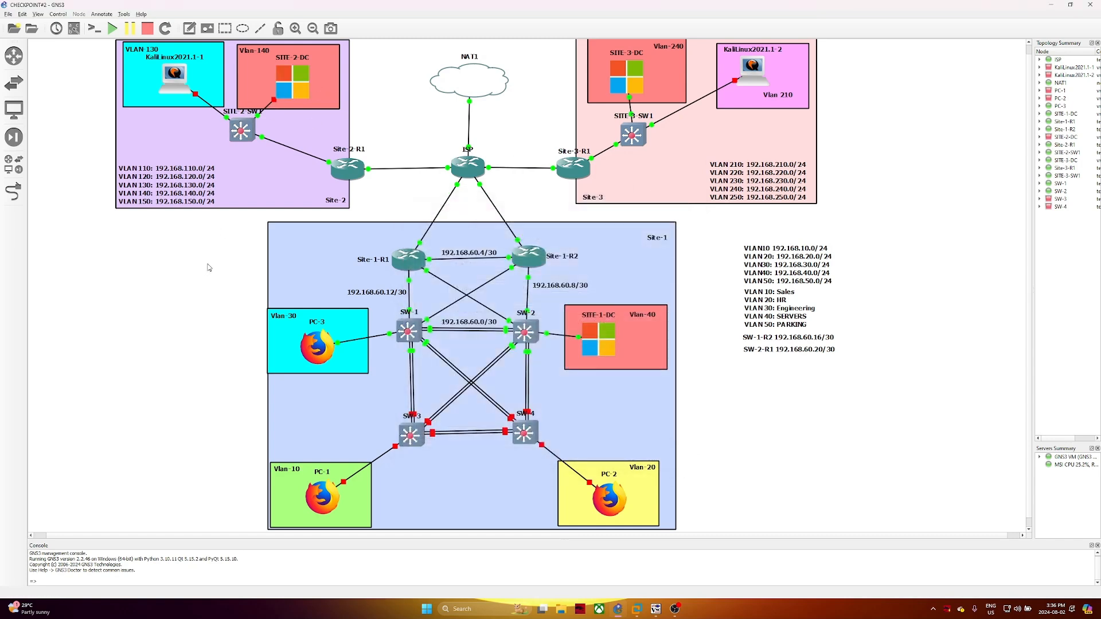
right_click(296, 81)
click(328, 111)
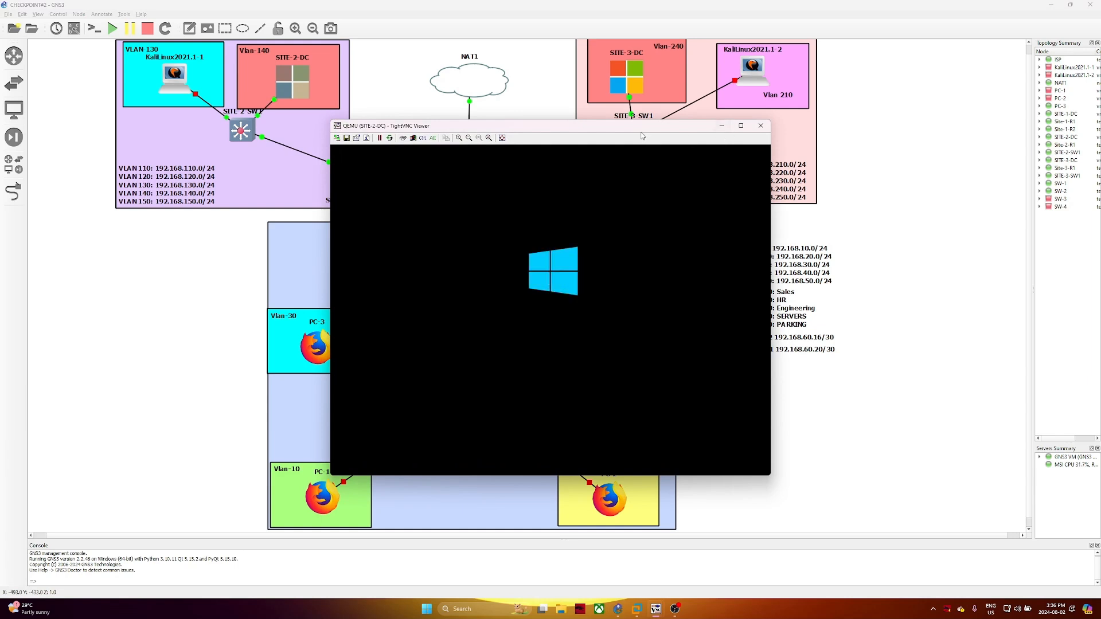
Move the SITE-2-DC console left, bring SITE-3-DC's Server Manager forward, and dismiss the Add Roles notice
drag(611, 136, 316, 143)
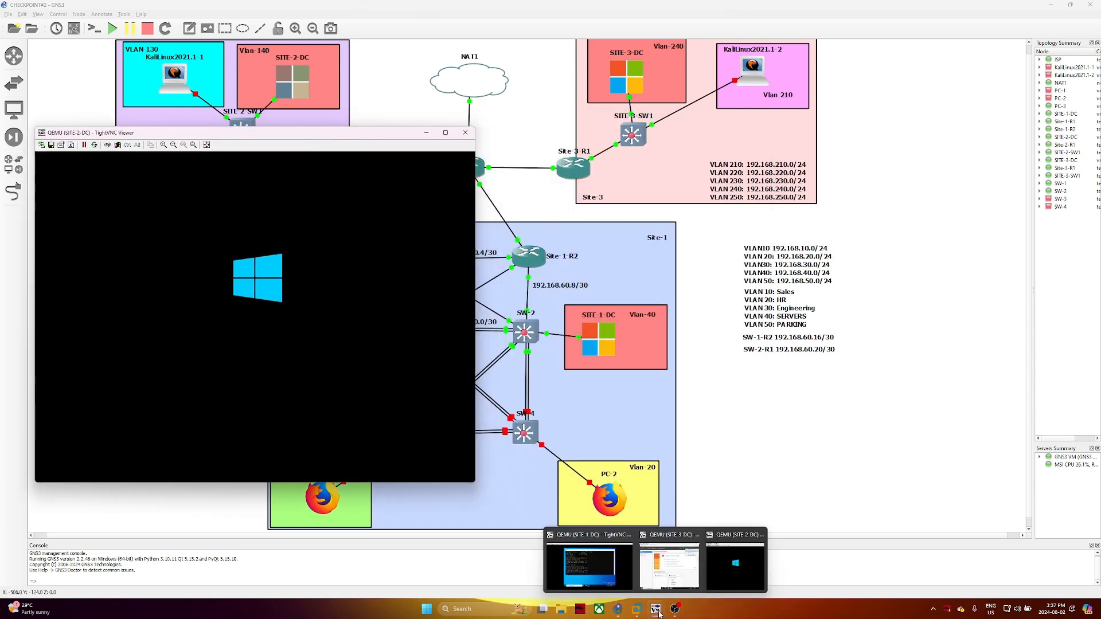
mouse_move(657, 609)
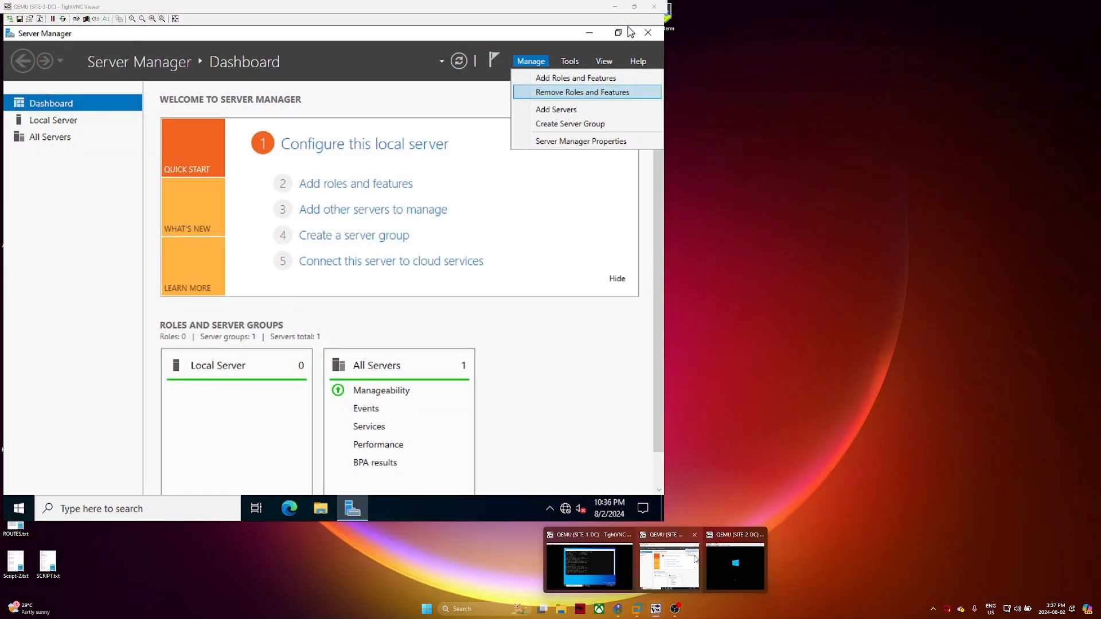
click(695, 559)
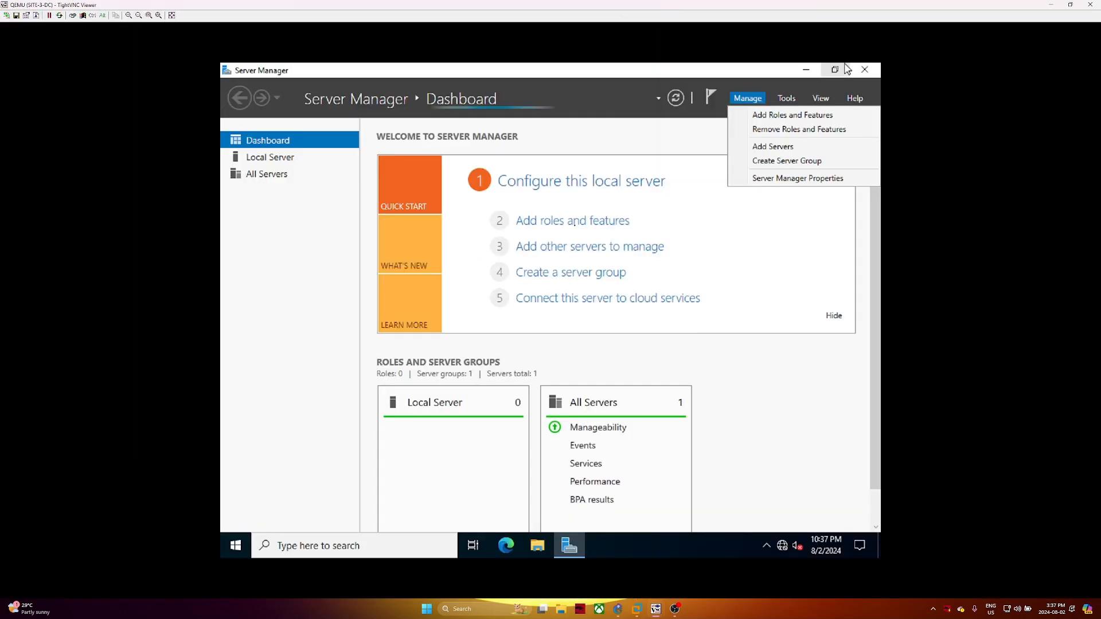
click(784, 117)
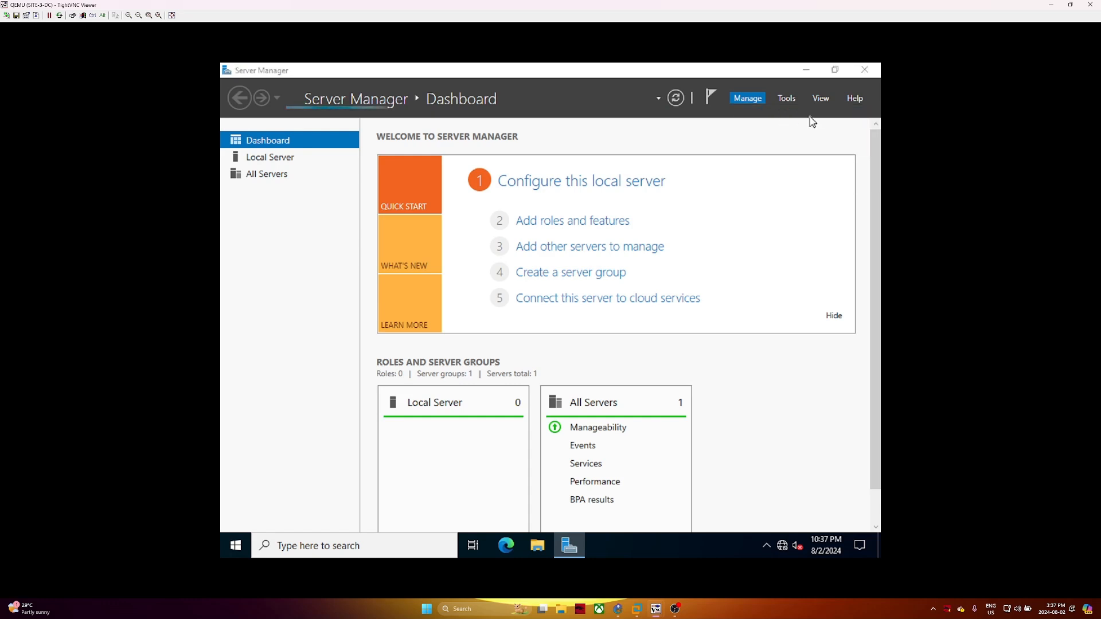
click(646, 348)
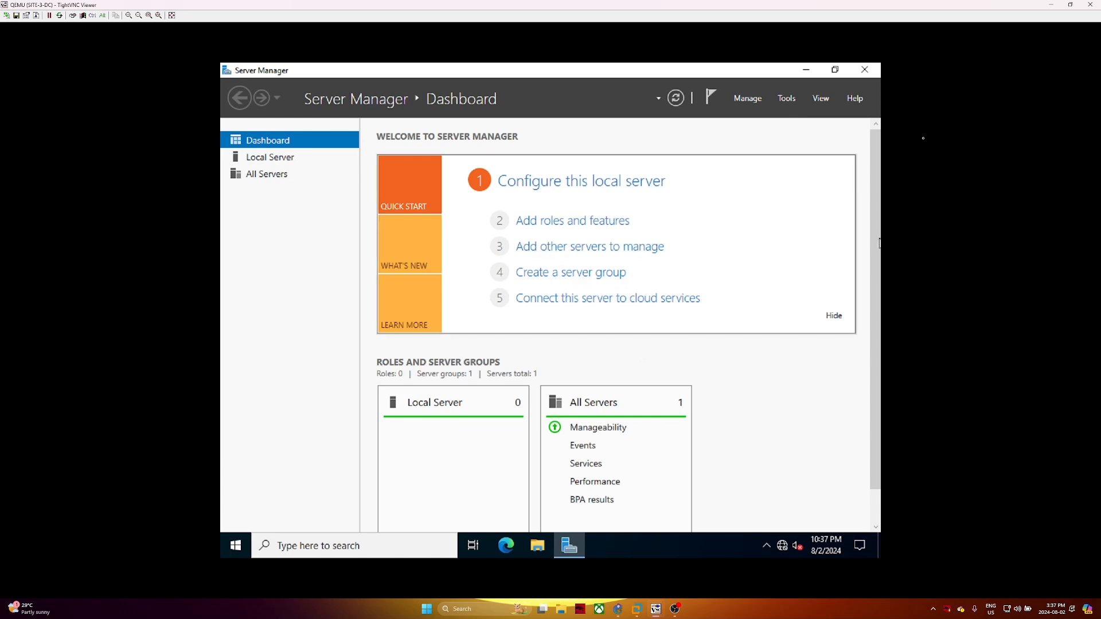
click(800, 68)
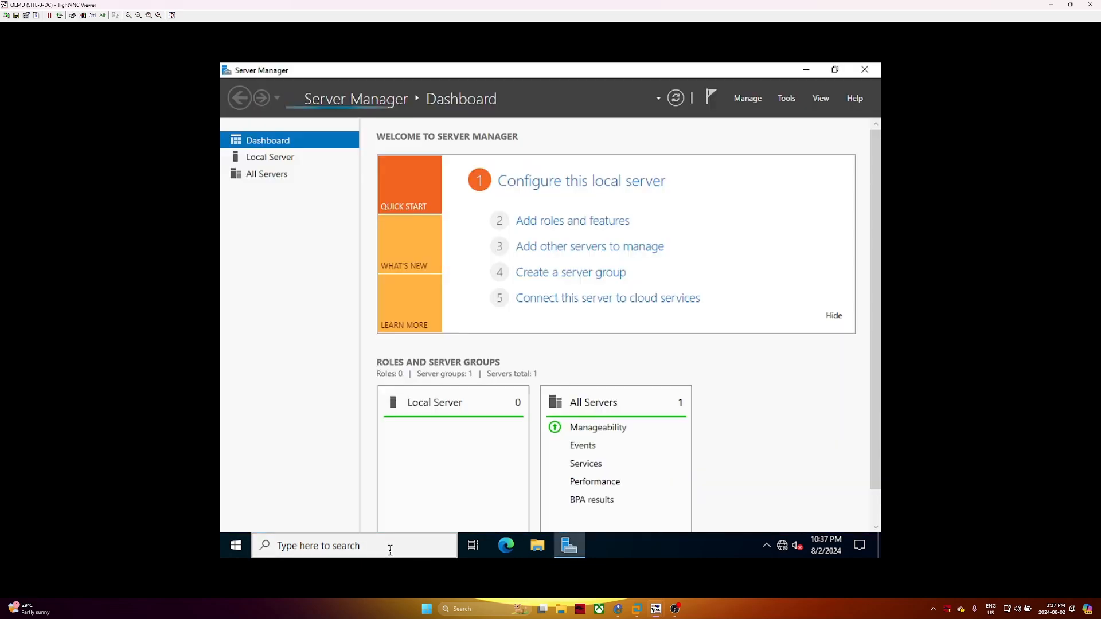
Bring the booting SITE-2-DC console back over SITE-3-DC and move it out of the way
key(alt+m)
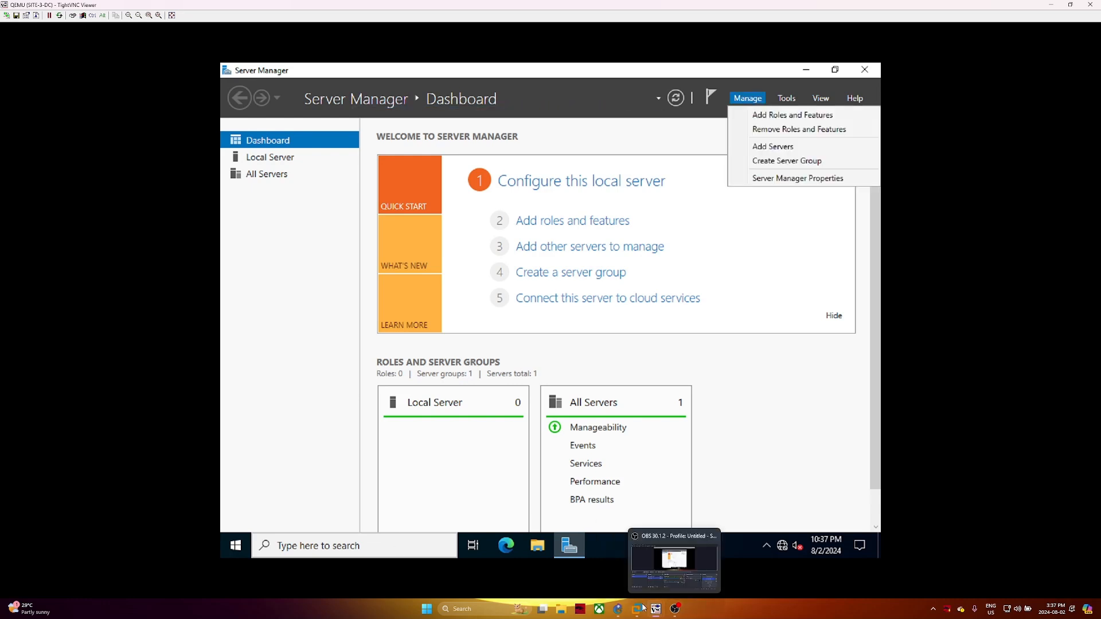
mouse_move(656, 609)
click(743, 560)
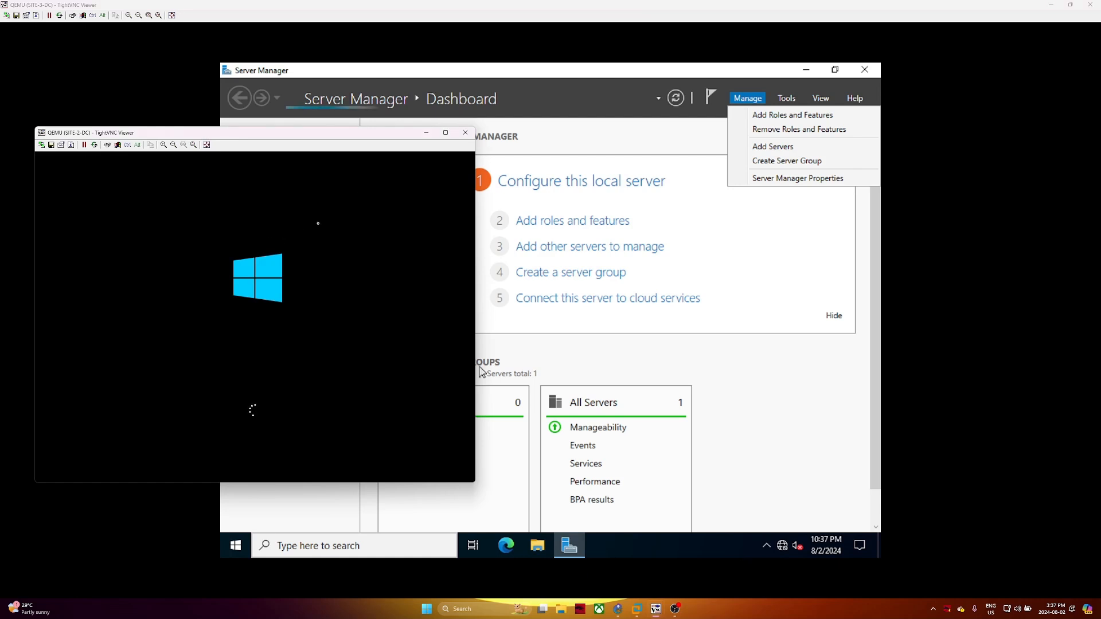
drag(377, 133, 387, 90)
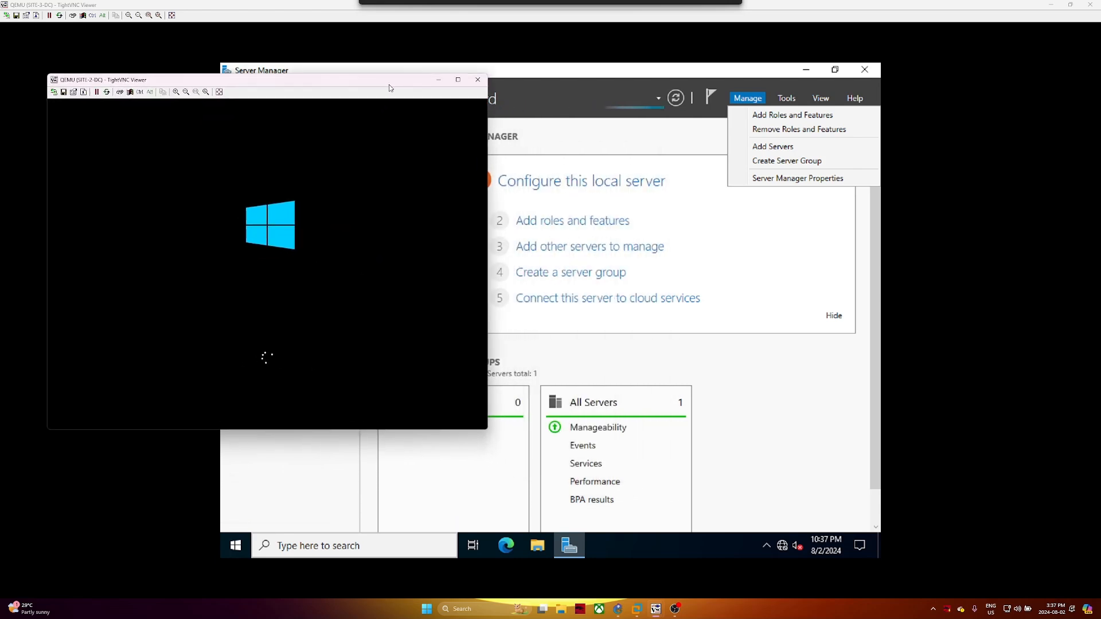
Minimize the SITE-2-DC viewer to reveal SITE-3-DC's Server Manager
click(439, 79)
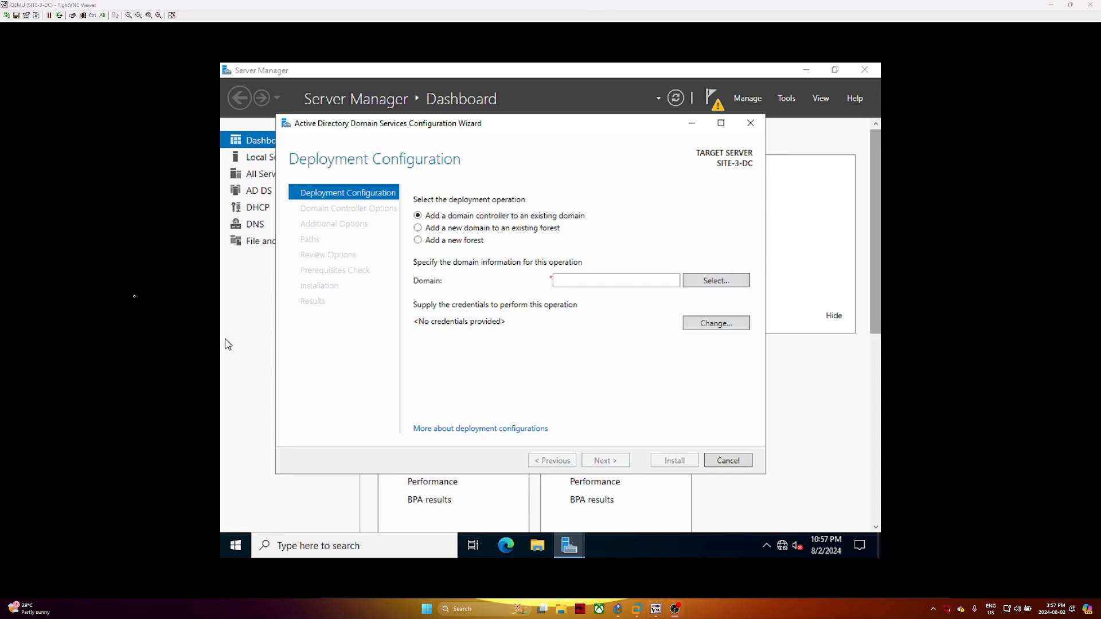
Enter the haggarwal.ca domain administrator account and password, advance the wizard, then switch to SITE-1-DC
click(638, 279)
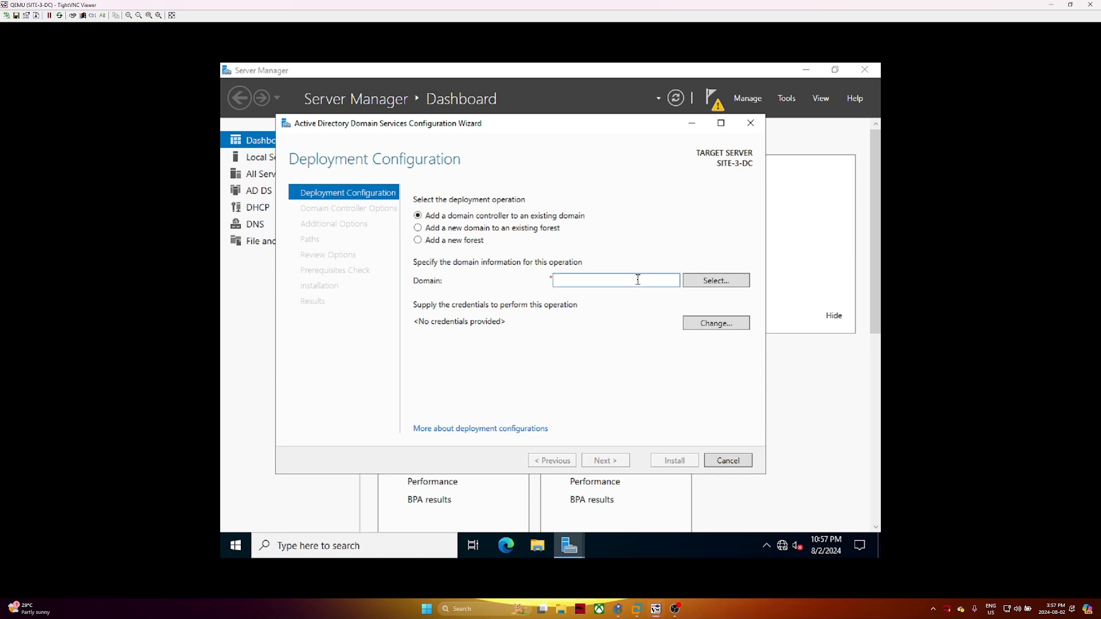
click(710, 323)
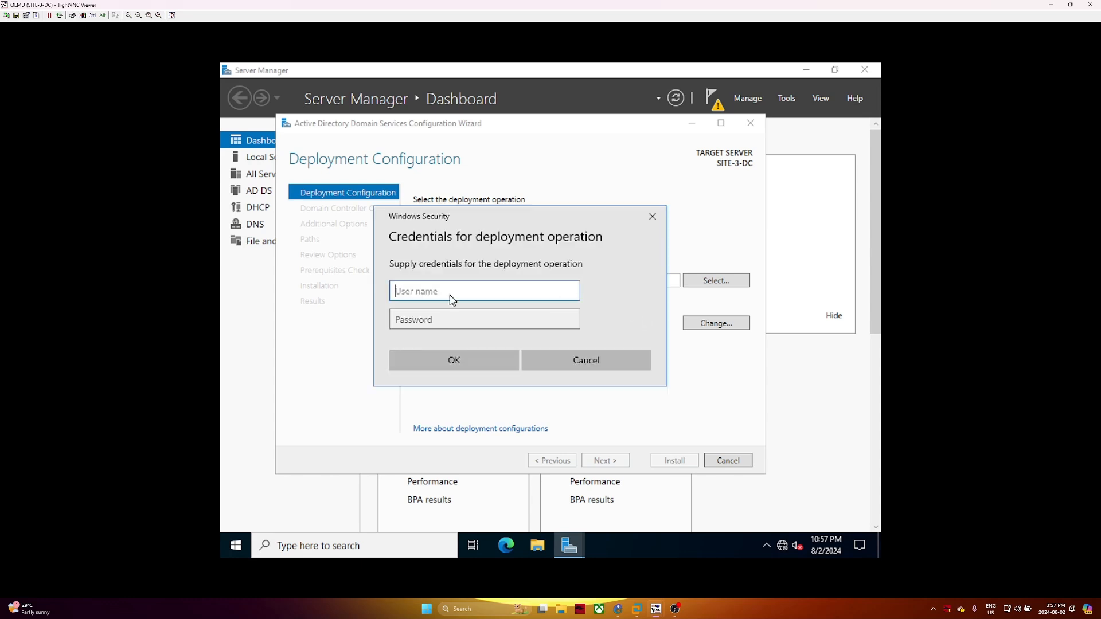
text(administrator)
text(@haggarwal.ca)
key(Tab)
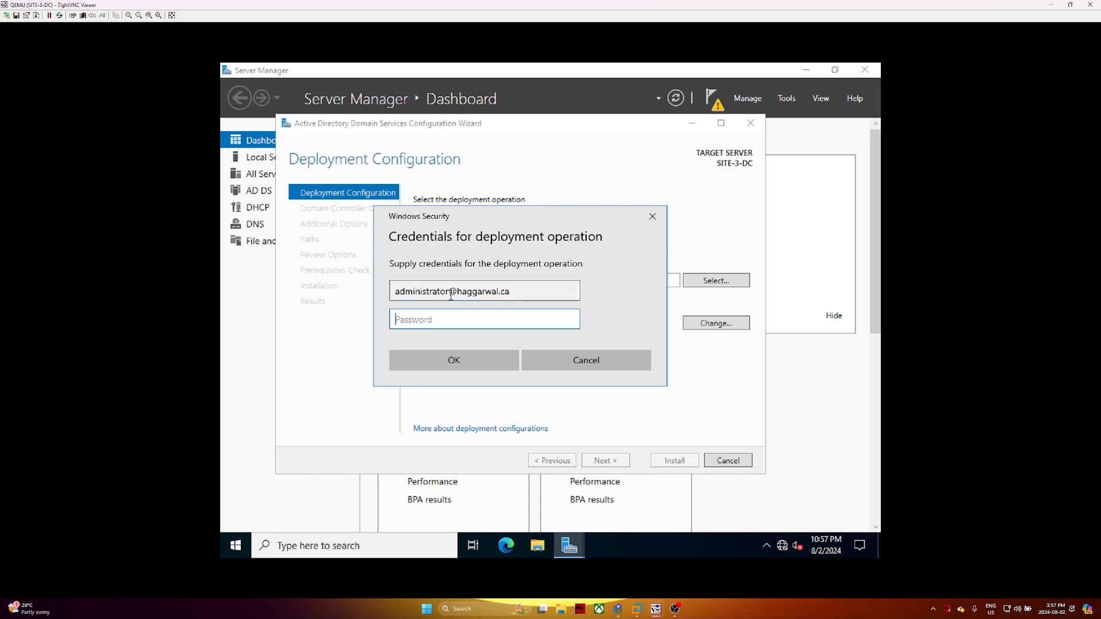
text(***********)
key(Return)
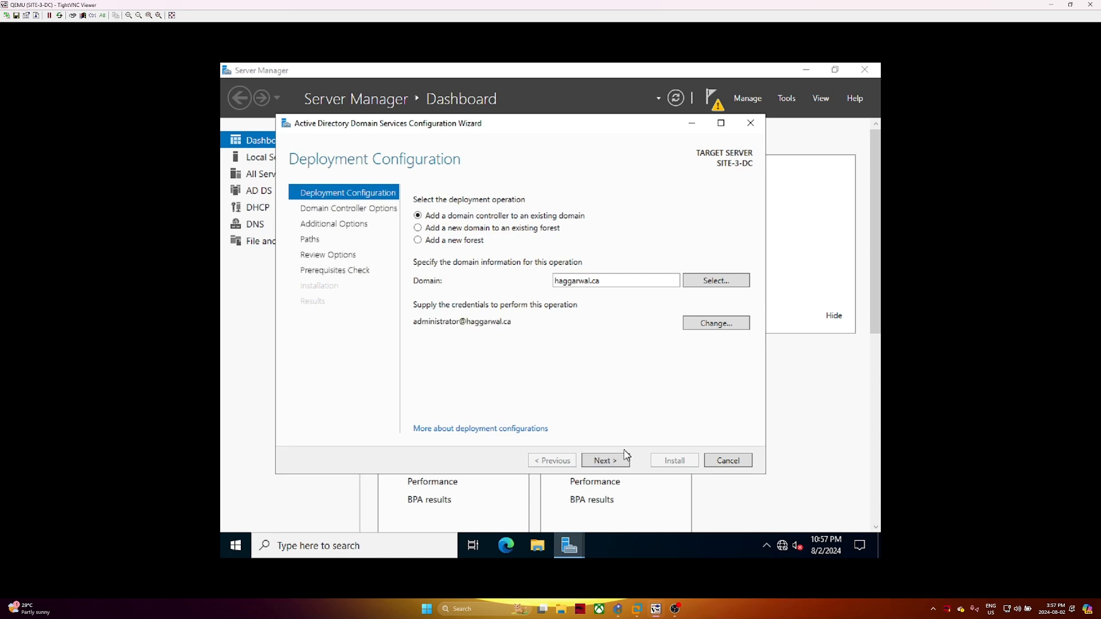
click(627, 463)
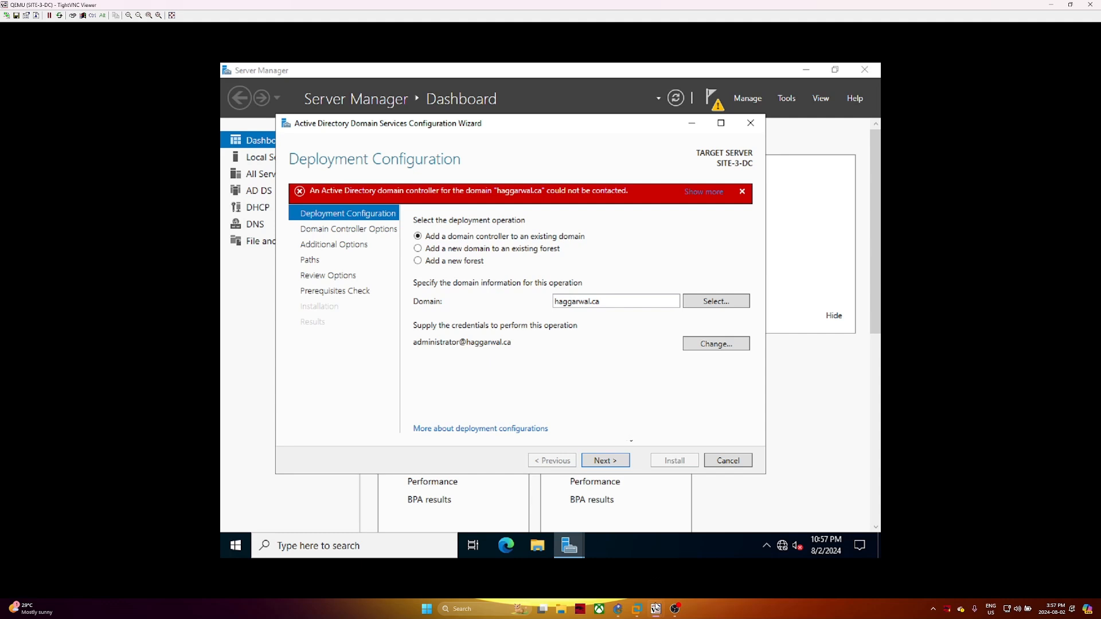
click(604, 562)
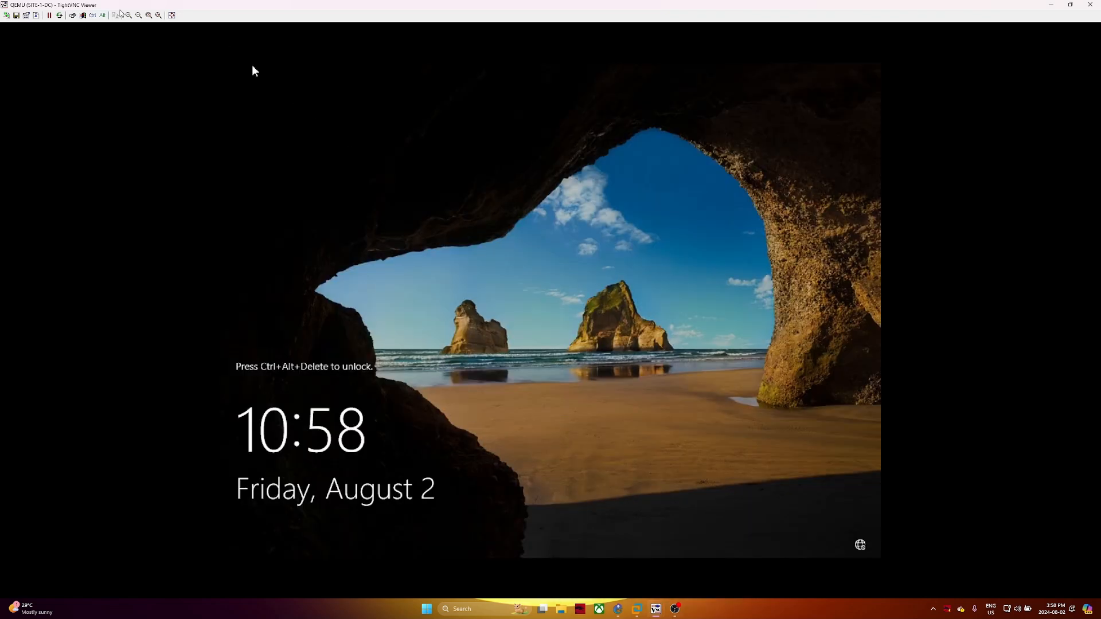
Send Ctrl+Alt+Del to SITE-1-DC using the TightVNC toolbar modifier buttons
click(93, 15)
click(102, 16)
key(Delete)
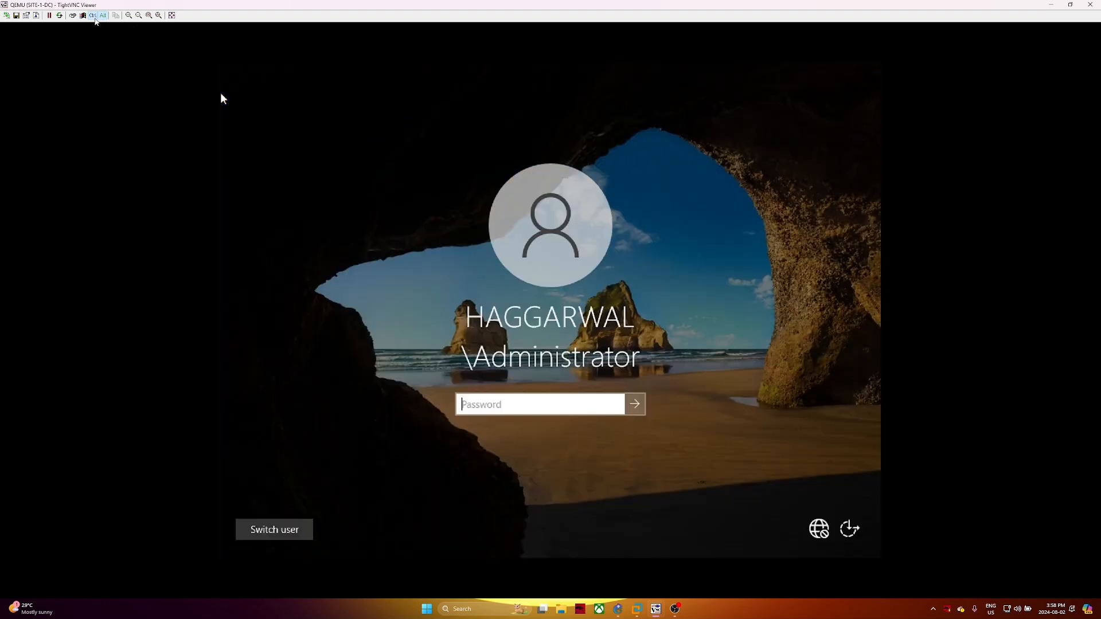
click(92, 15)
click(102, 15)
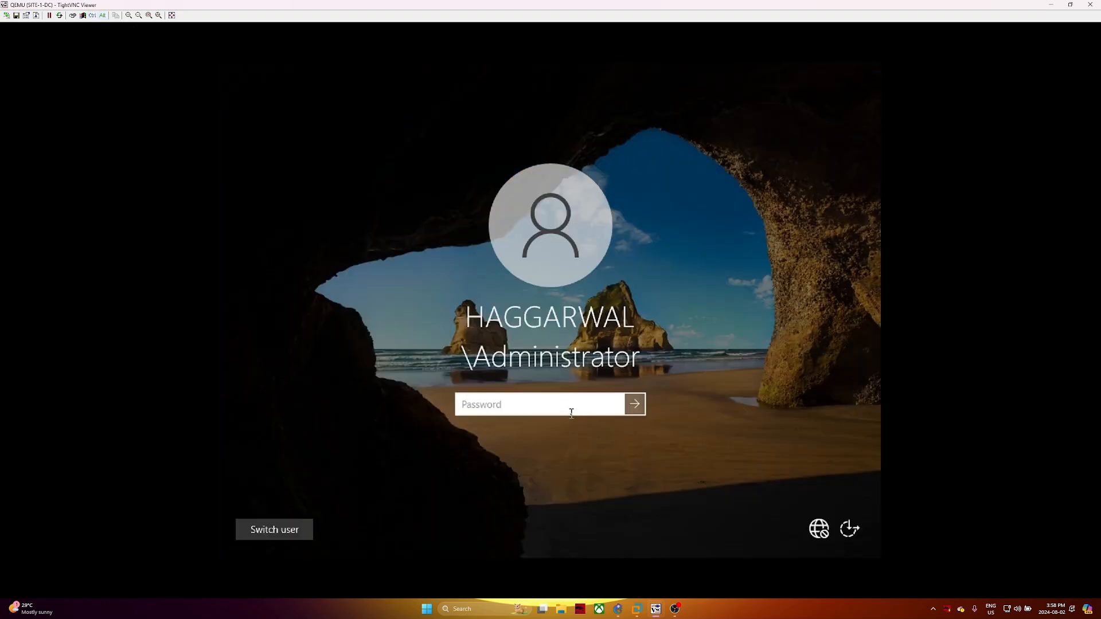
On SITE-3-DC's wizard, replace the domain haggarwal.ca with HAGGARWAL and open the credentials prompt
mouse_move(641, 614)
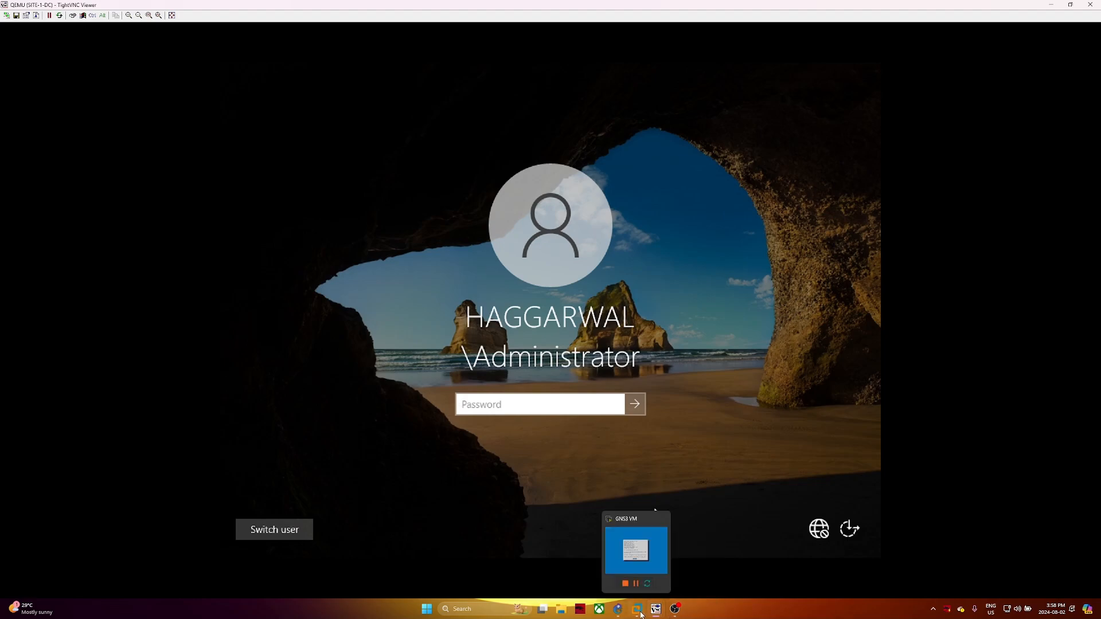
click(702, 559)
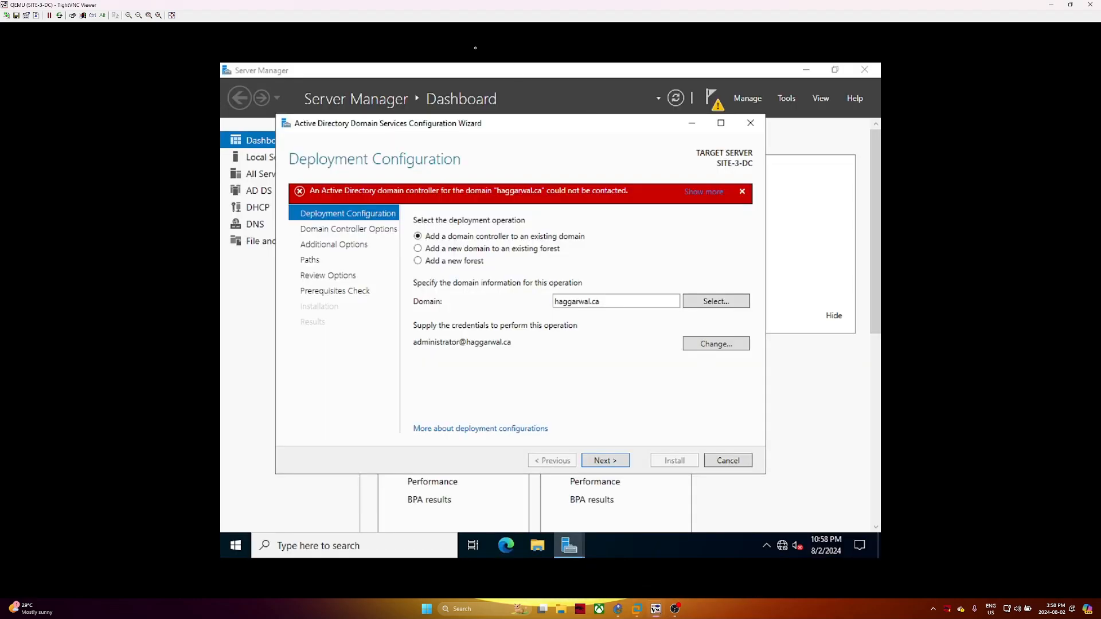
drag(395, 6, 819, 57)
triple_click(991, 312)
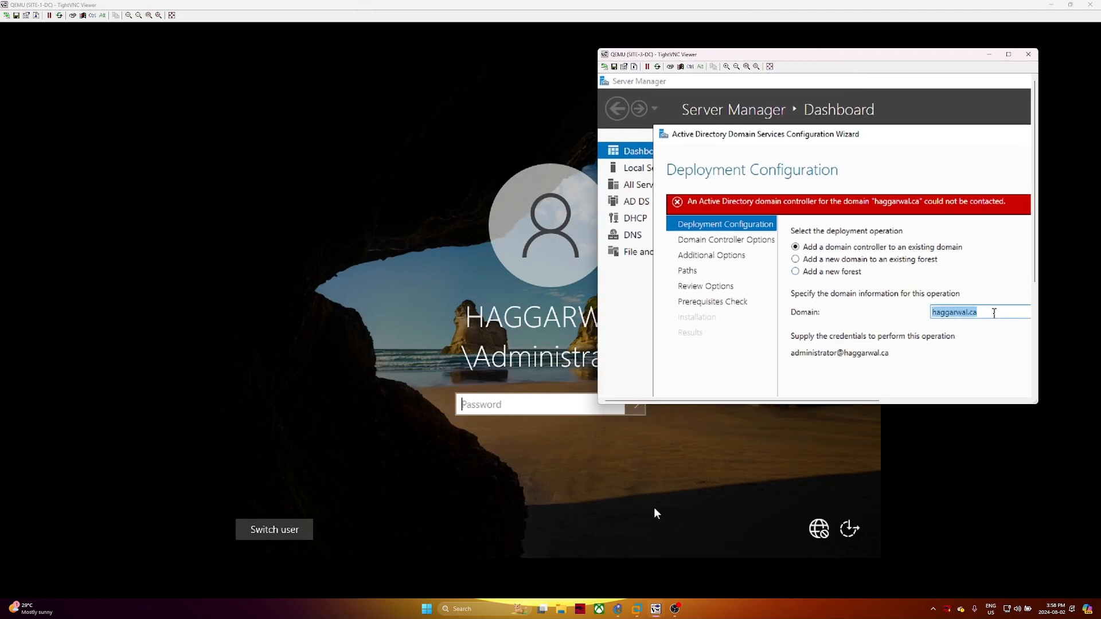
click(992, 312)
text(H)
key(BackSpace)
key(BackSpace)
key(BackSpace)
key(BackSpace)
key(BackSpace)
key(BackSpace)
key(BackSpace)
key(BackSpace)
key(BackSpace)
key(BackSpace)
key(BackSpace)
key(BackSpace)
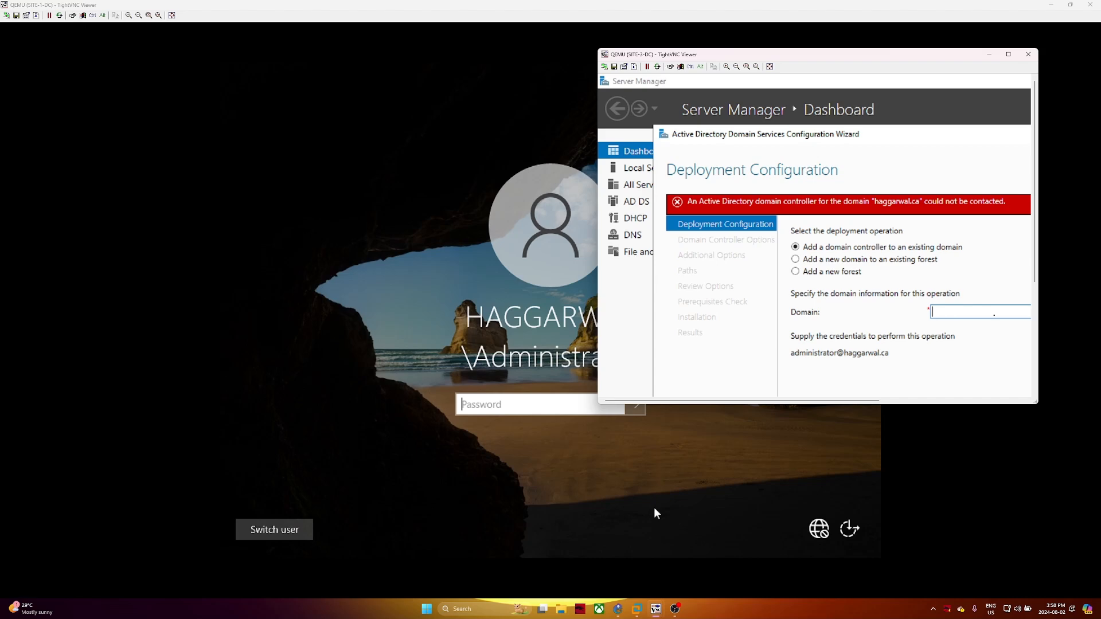
text(HAGGARWA)
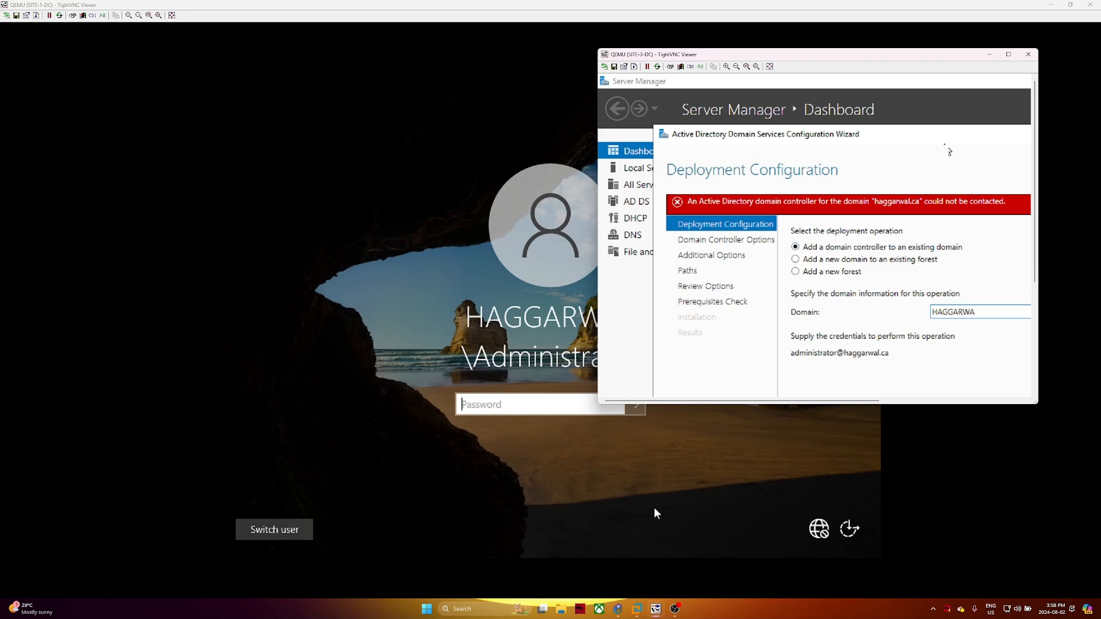
drag(923, 133, 866, 104)
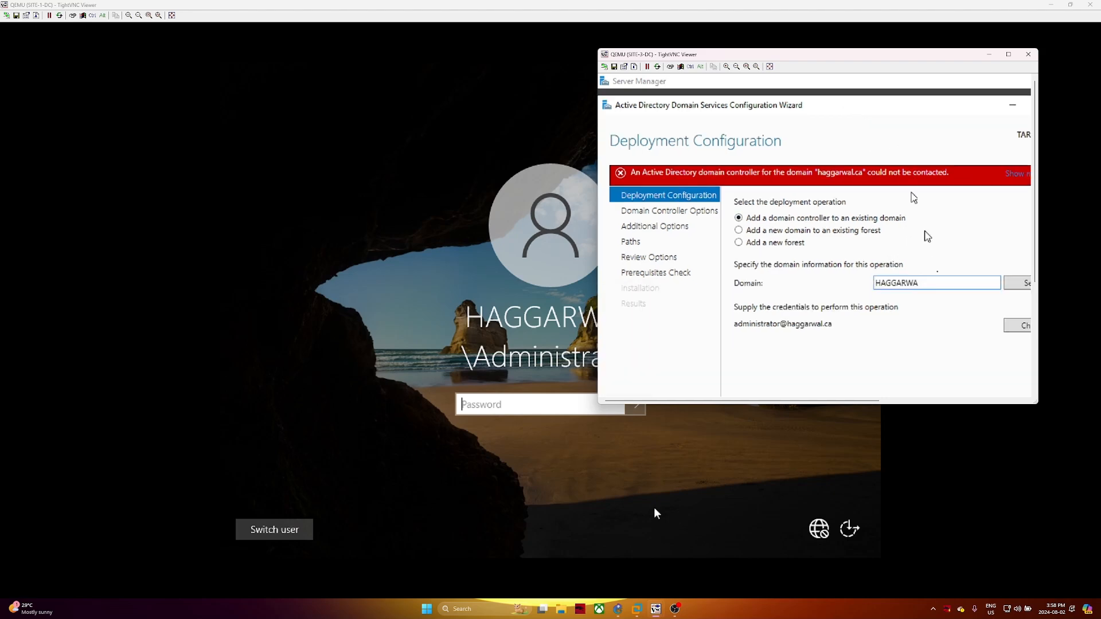
text(L)
click(1011, 331)
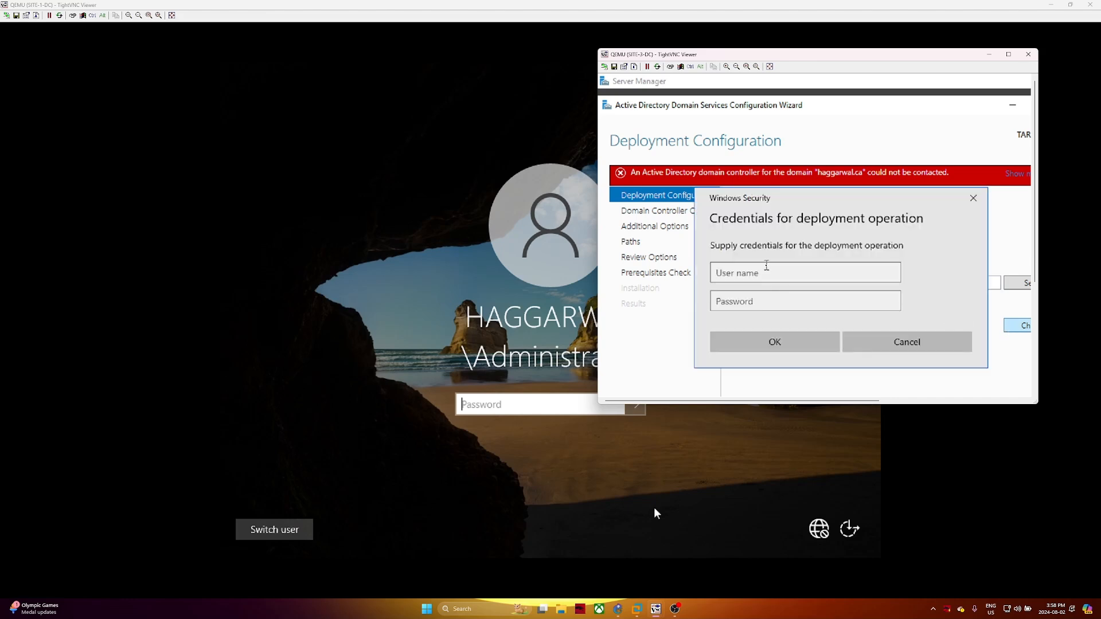
Set HAGGARWAL\Administrator with its password as deployment credentials, then maximize the SITE-3-DC session
click(767, 267)
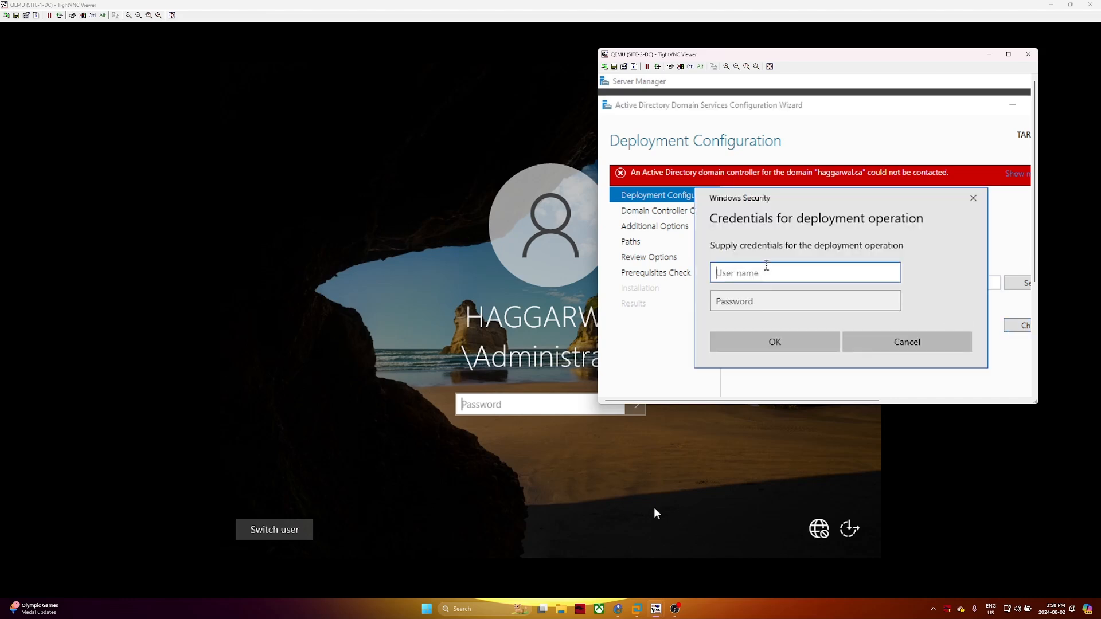
text(HAGGARWAL\Administrator)
key(Tab)
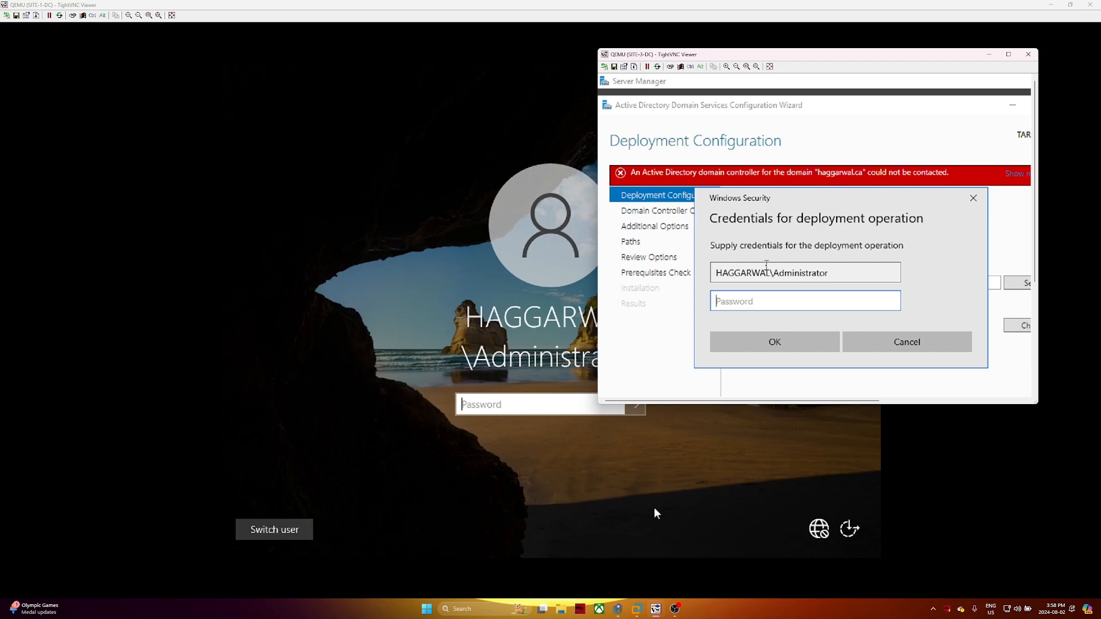
text(**********)
key(Return)
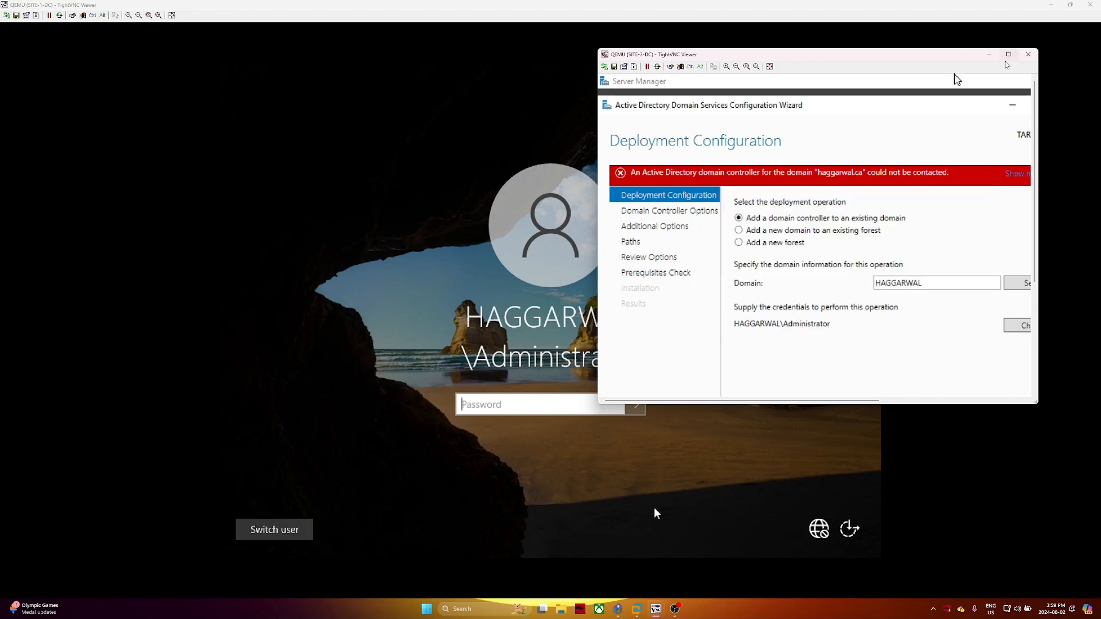
click(1009, 55)
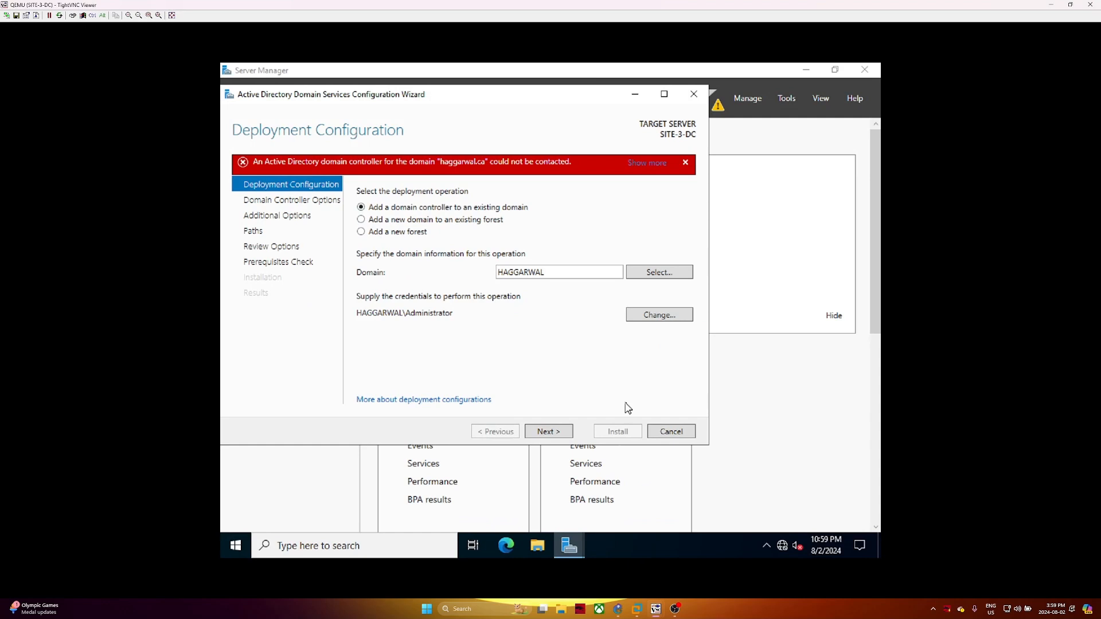
Dismiss the domain-contact error, retry Next in the wizard, then switch to SITE-1-DC
click(686, 163)
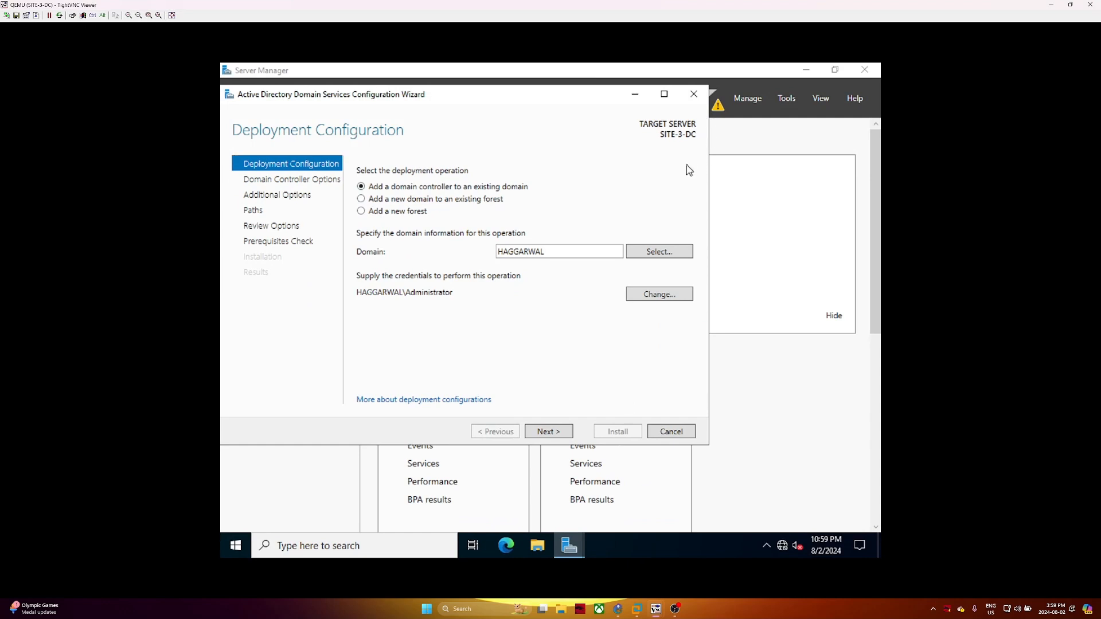
click(561, 432)
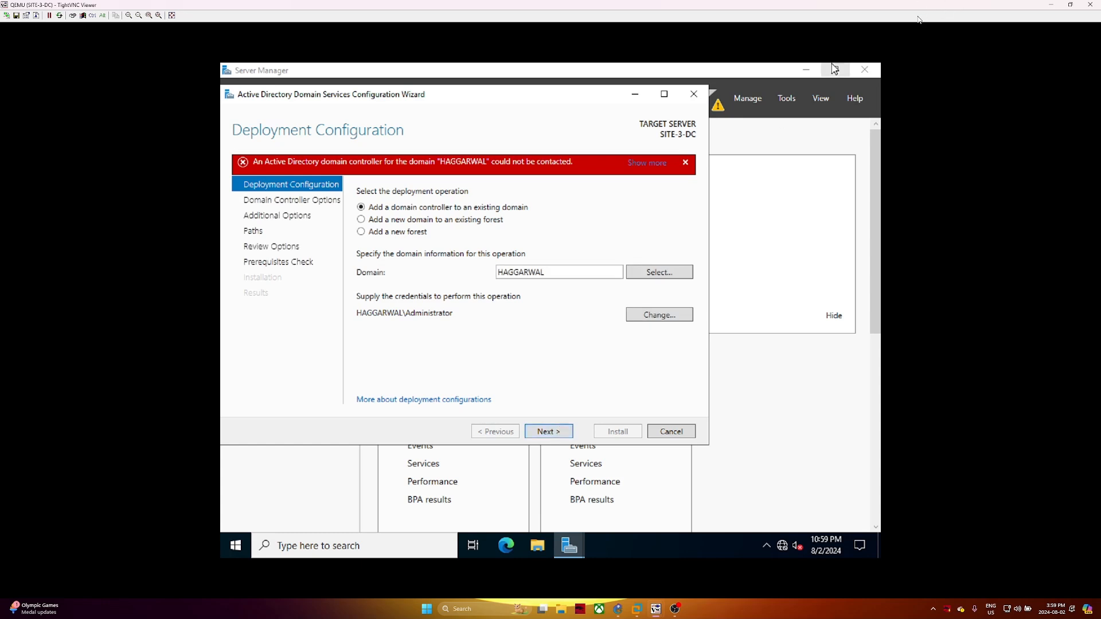
click(1052, 5)
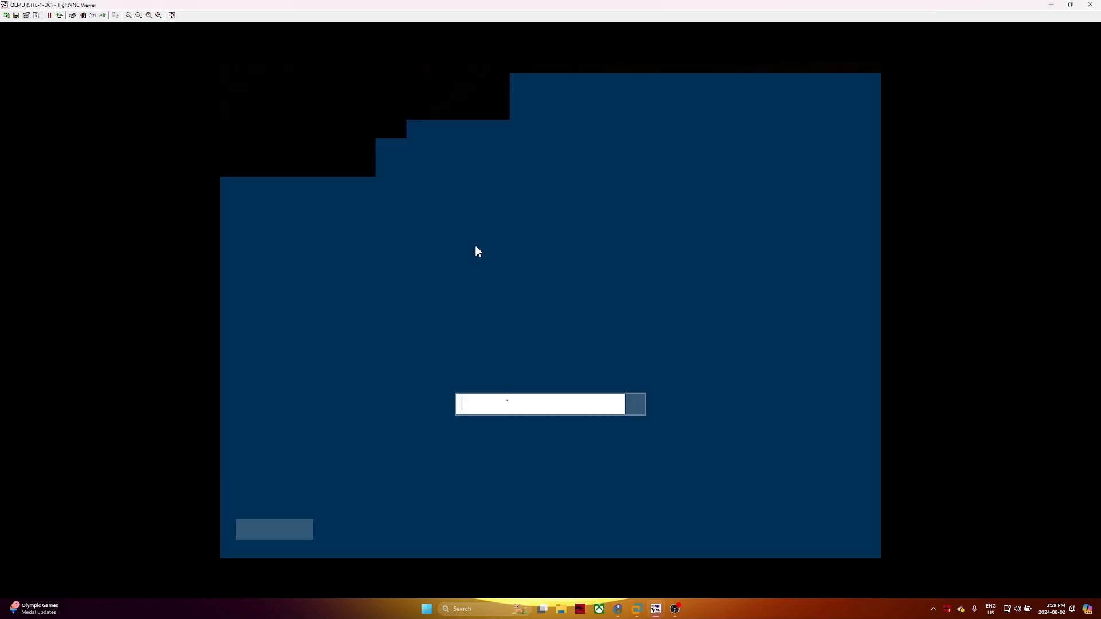
Sign in to SITE-1-DC with the administrator password and open the Start menu
text(********)
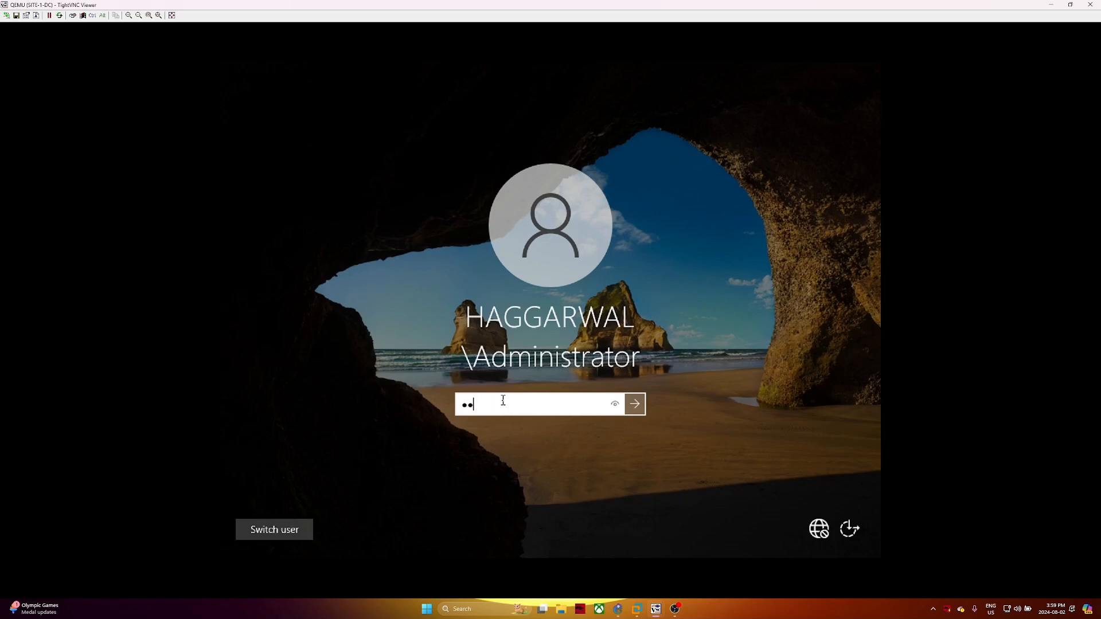
key(Return)
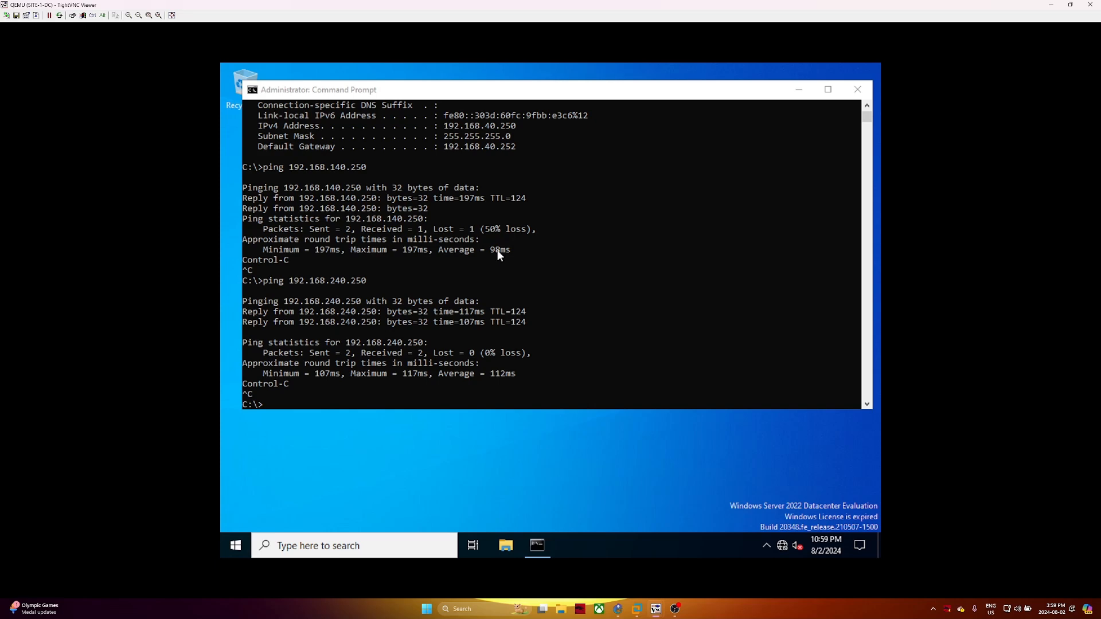
key(super)
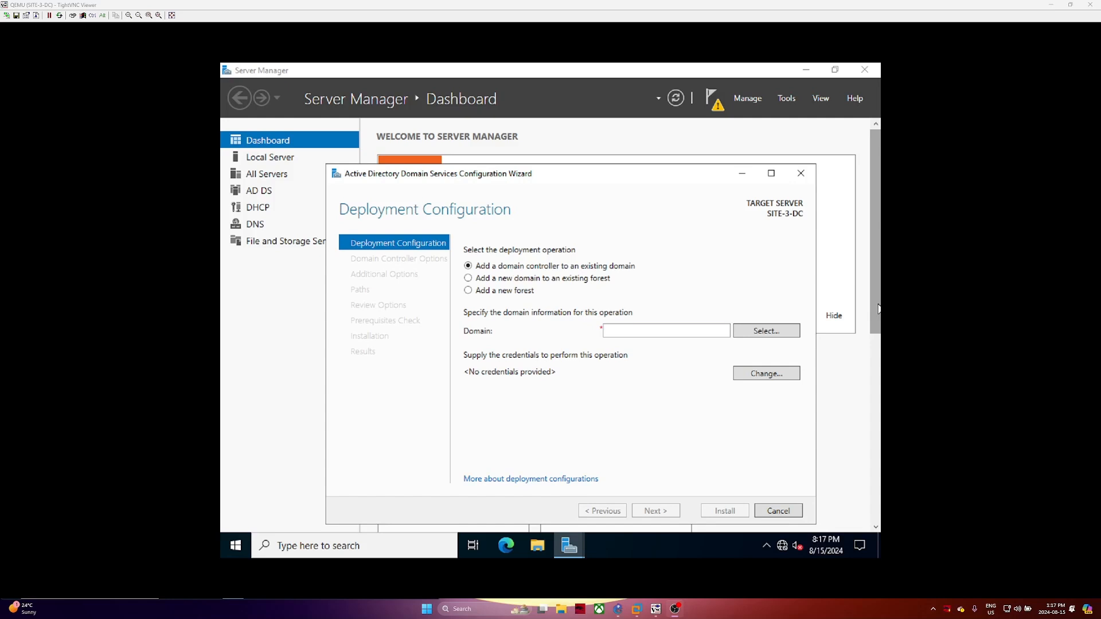
Hide the SITE-3-DC and SITE-1-DC sessions and toggle SITE-2-DC to reveal the GNS3 topology
click(1051, 5)
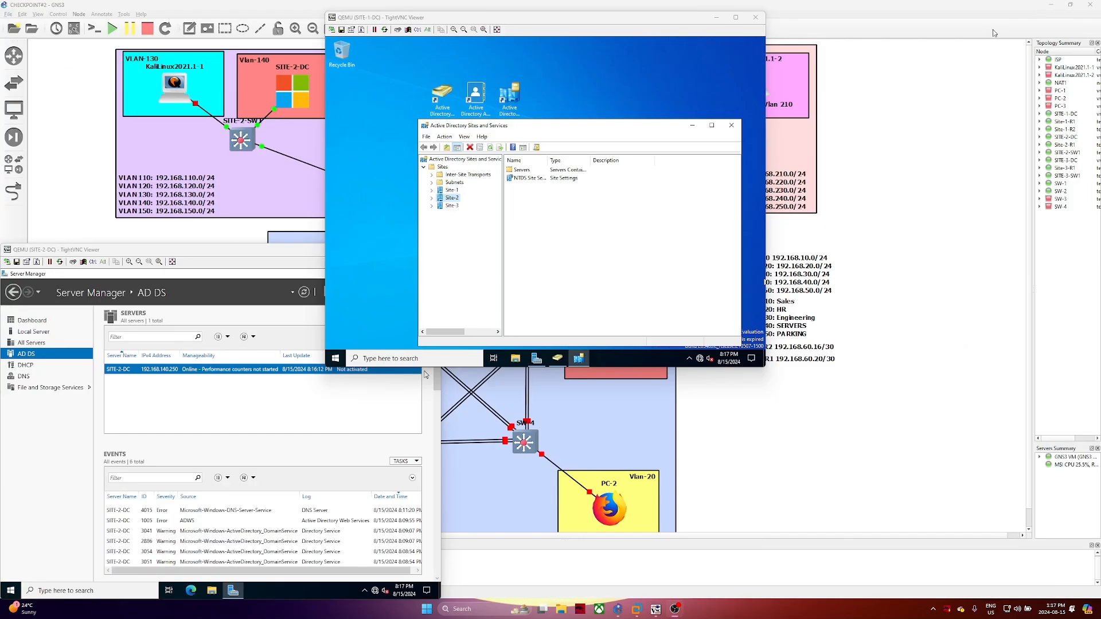
click(717, 17)
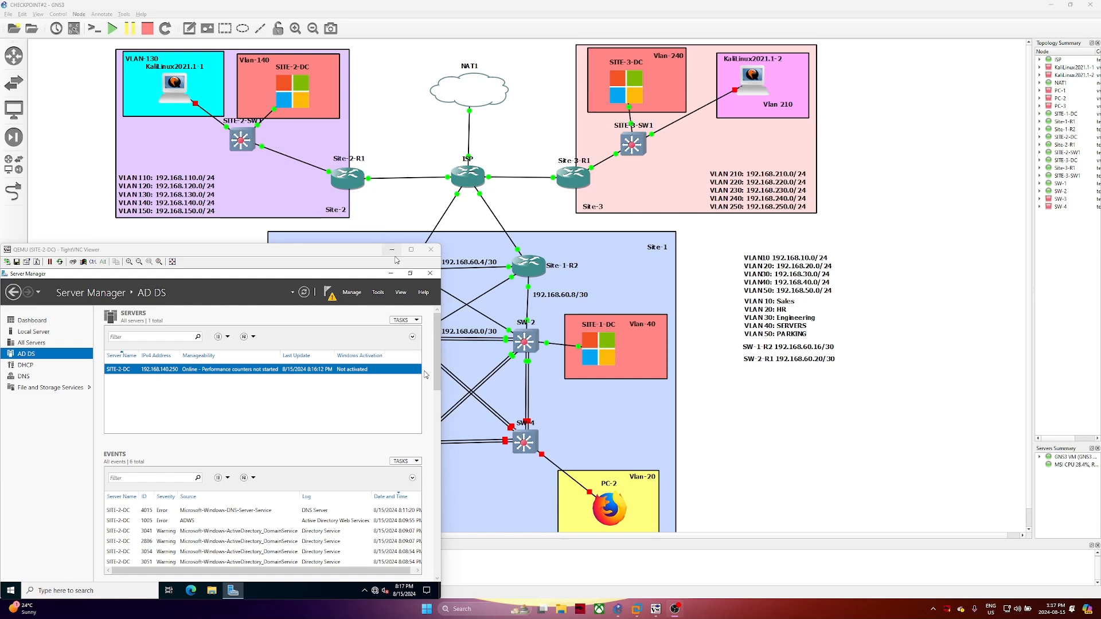
click(412, 249)
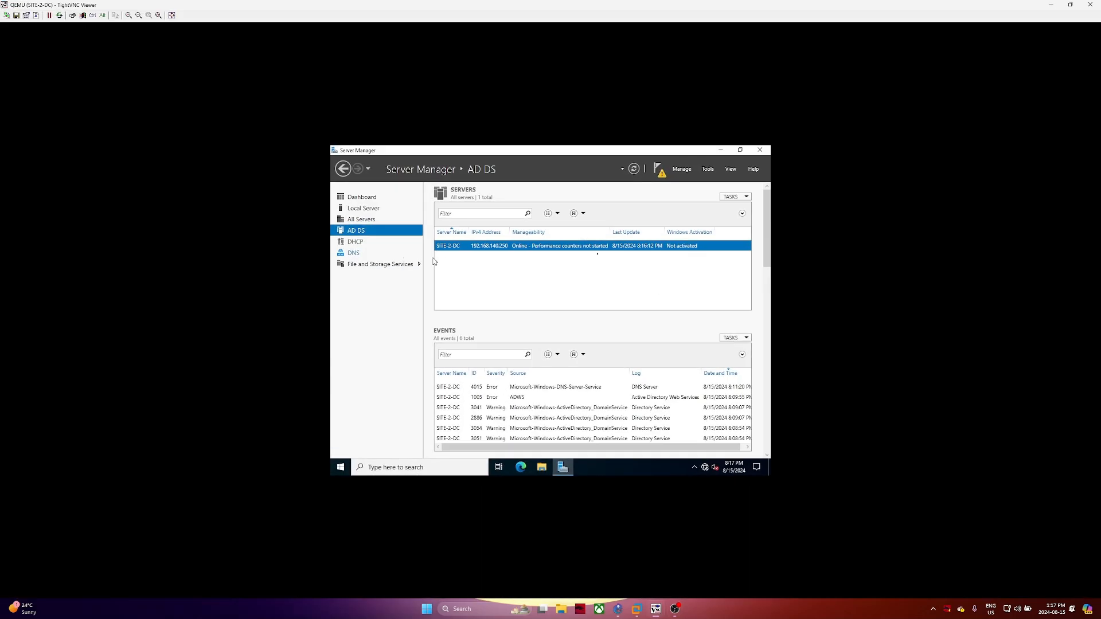
click(1003, 20)
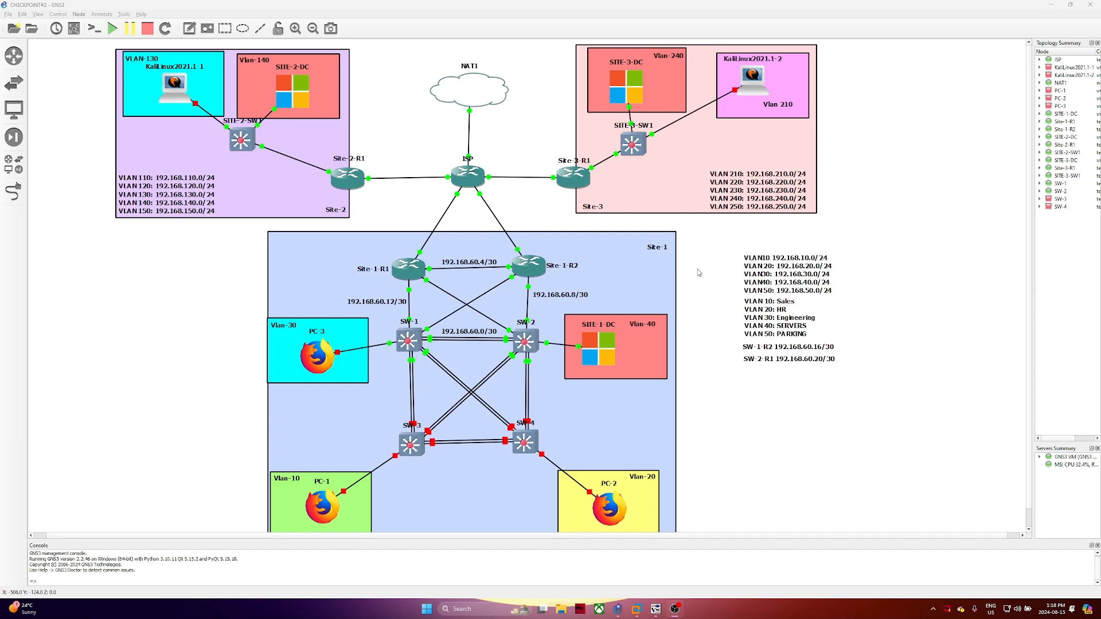
Bring the SITE-1-DC session back in front and hide the SITE-2-DC session again
mouse_move(678, 615)
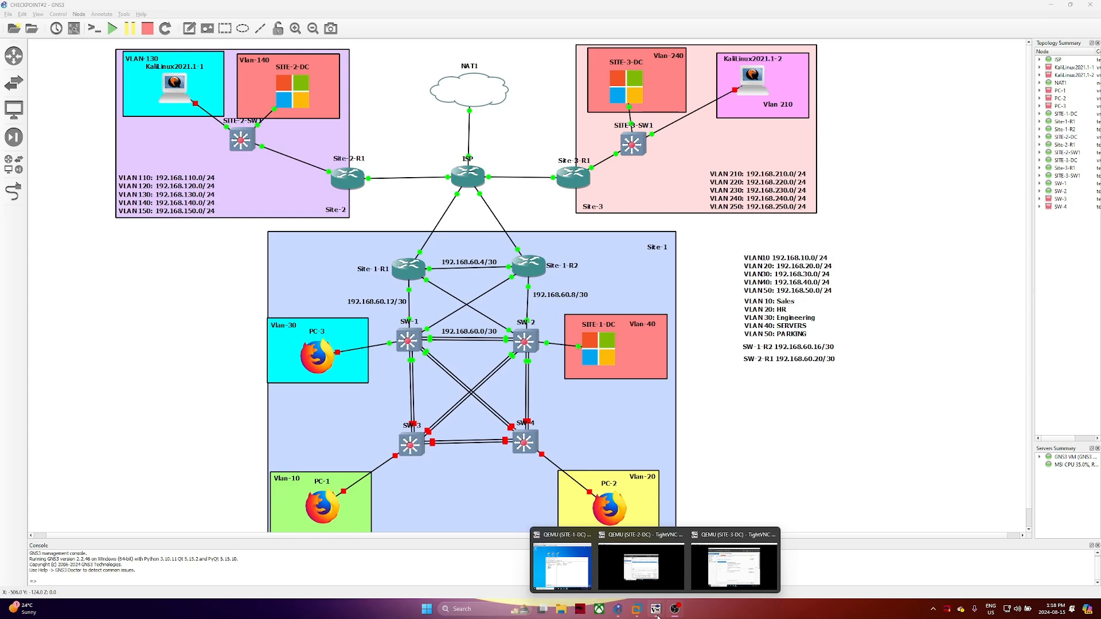
click(564, 570)
mouse_move(657, 610)
click(642, 574)
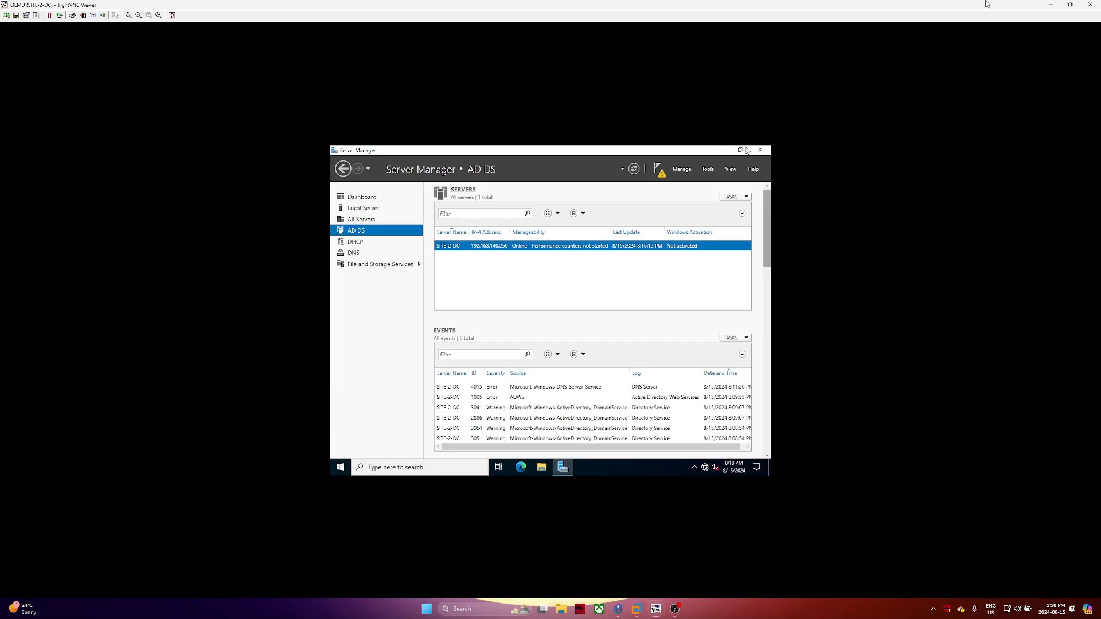
click(1051, 4)
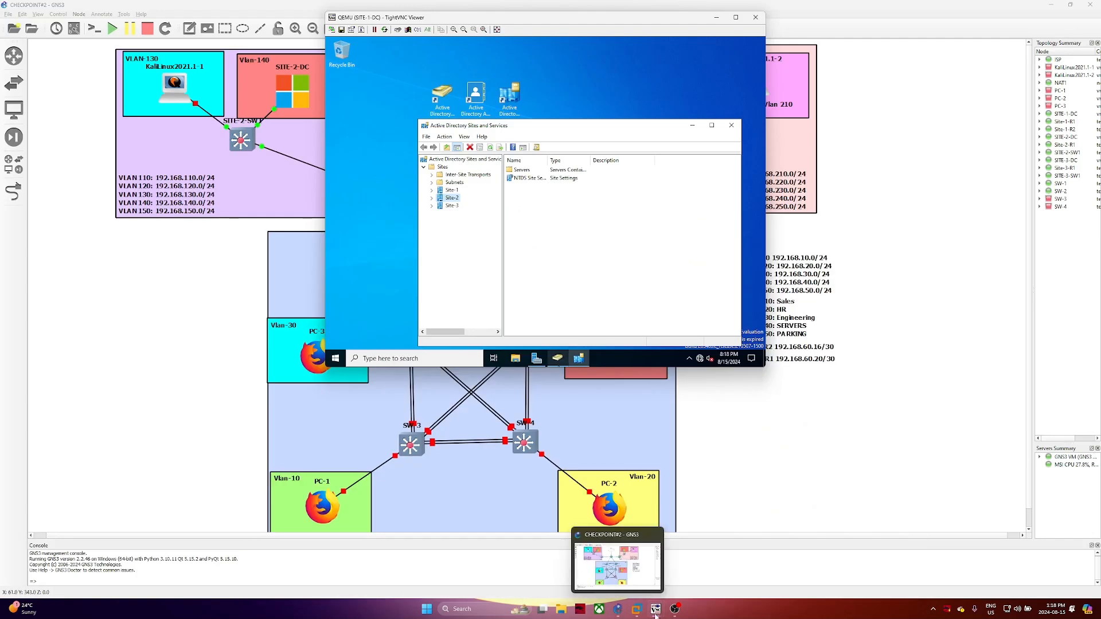
Place SITE-2-DC's Server Manager lower left and SITE-1-DC's Sites and Services on the right
mouse_move(656, 609)
click(740, 566)
drag(927, 8, 282, 242)
drag(548, 22, 681, 25)
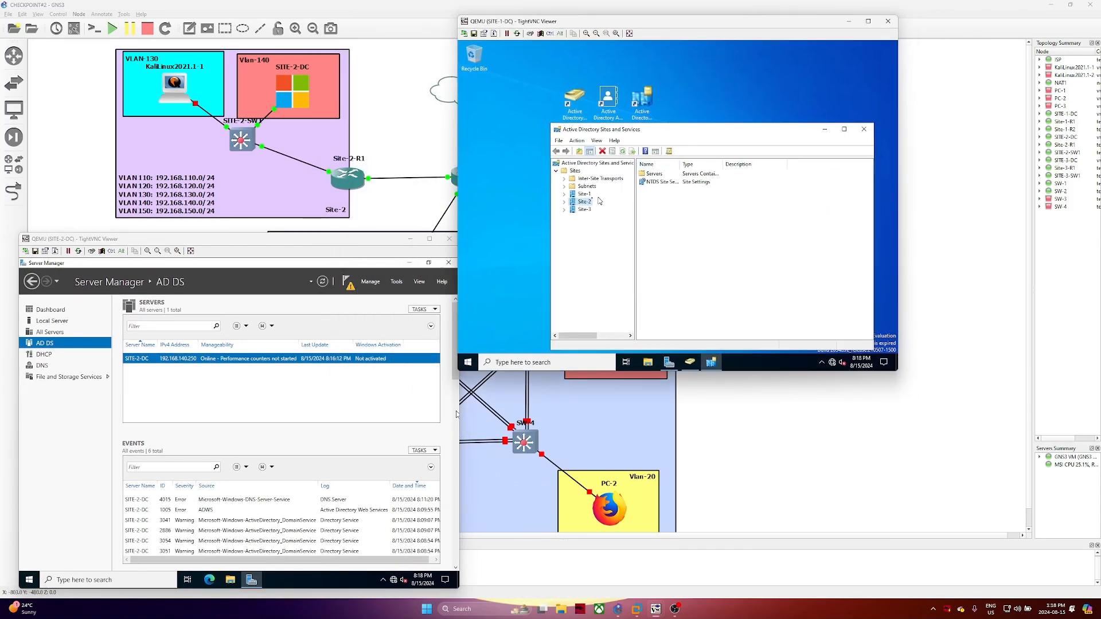
drag(657, 131, 637, 206)
click(644, 103)
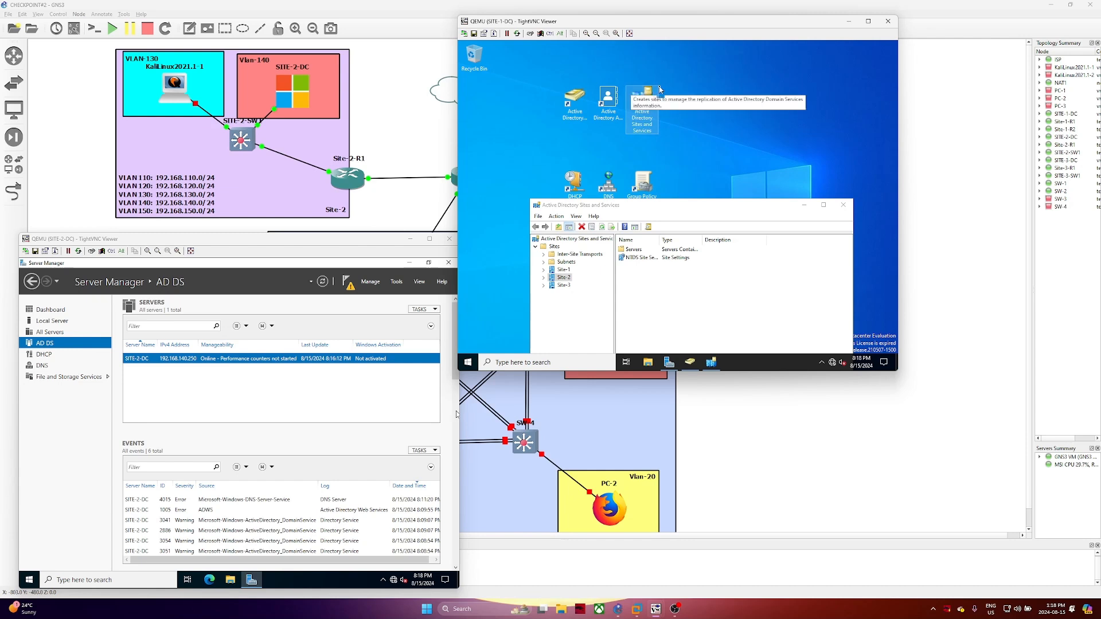
drag(692, 209, 670, 97)
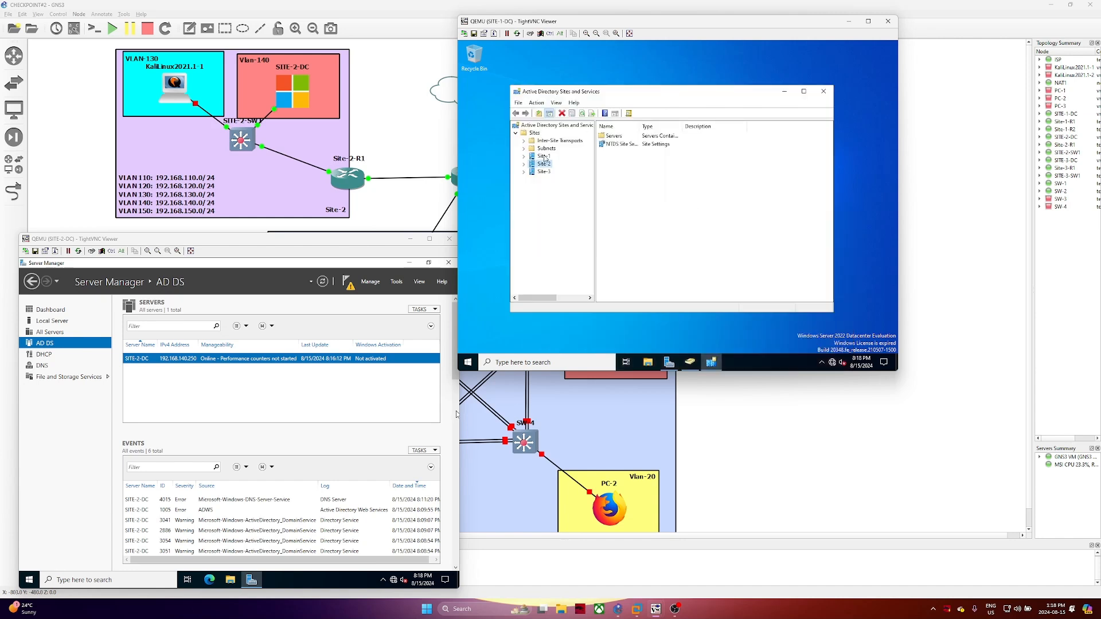
Expand Site-1, Site-2 and Site-3 to show their Servers containers
click(525, 166)
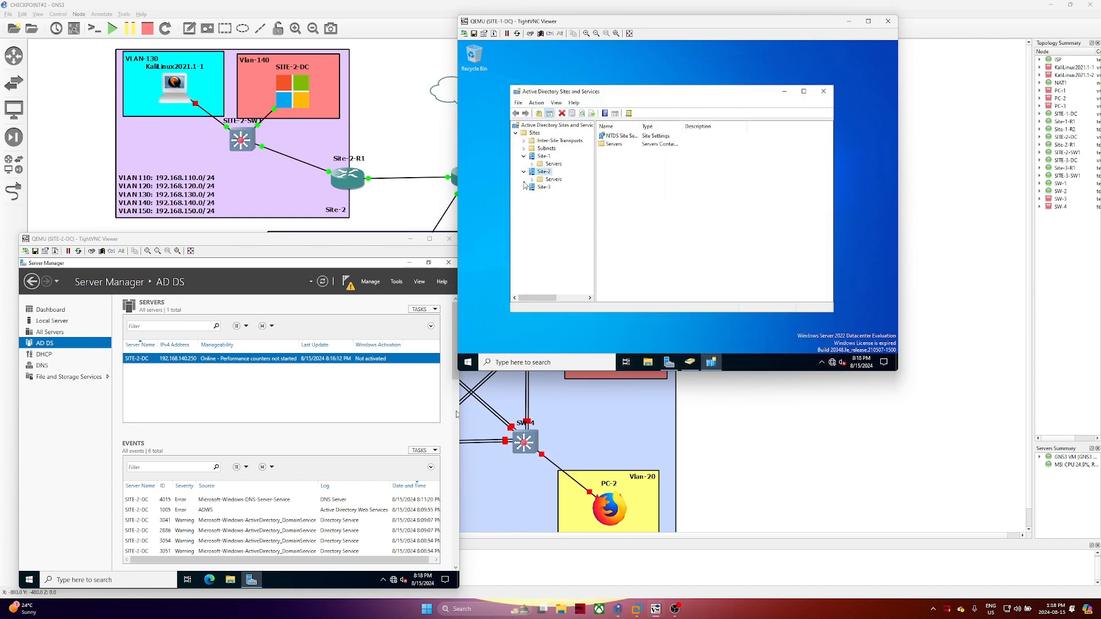
click(524, 189)
click(534, 134)
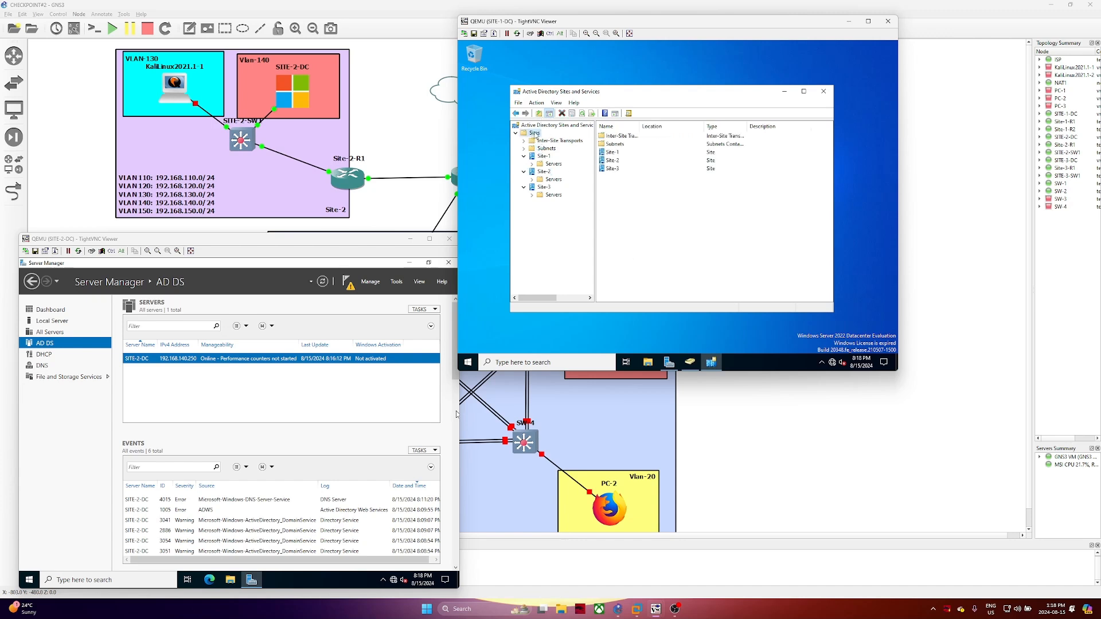
Create Site-4 on the Site-1-to-Site-2 site link and close the confirmation notice
right_click(534, 134)
mouse_move(548, 137)
click(594, 138)
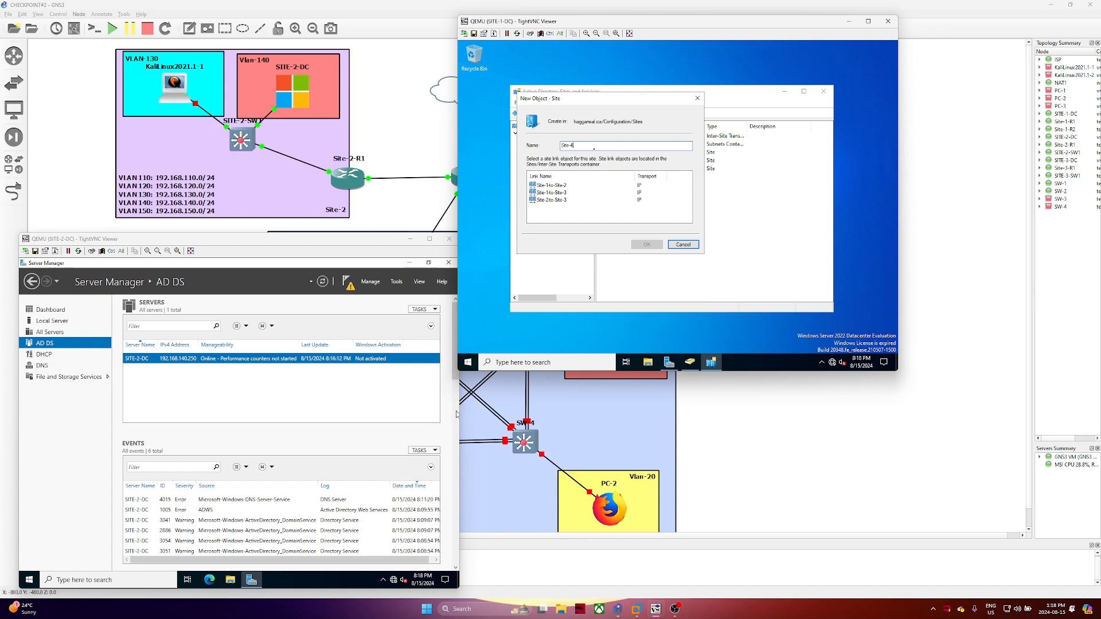
click(554, 187)
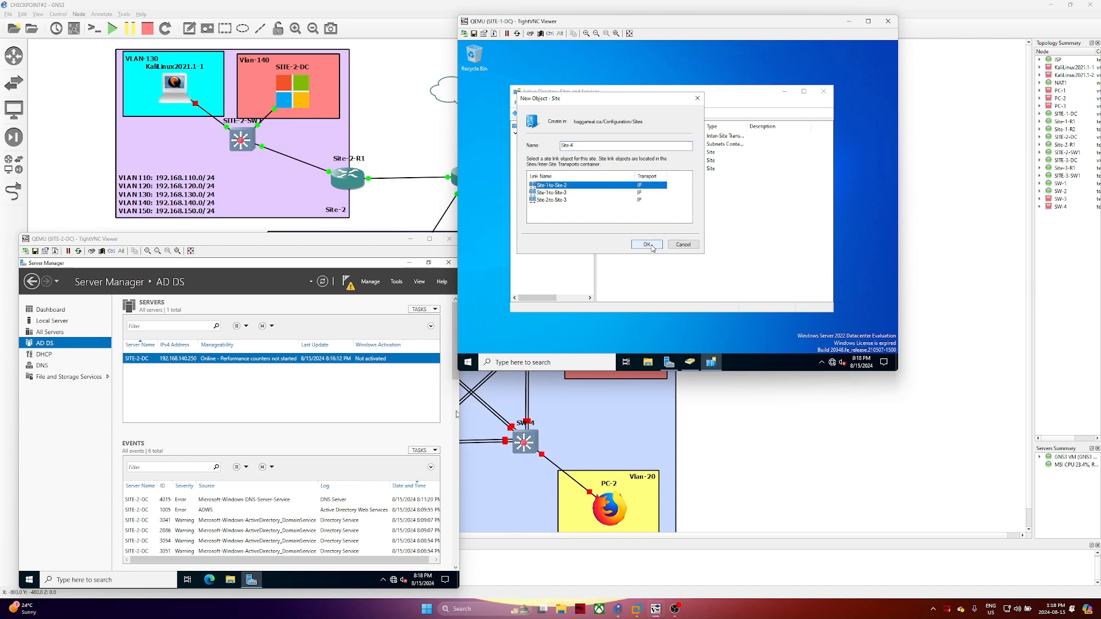
click(649, 244)
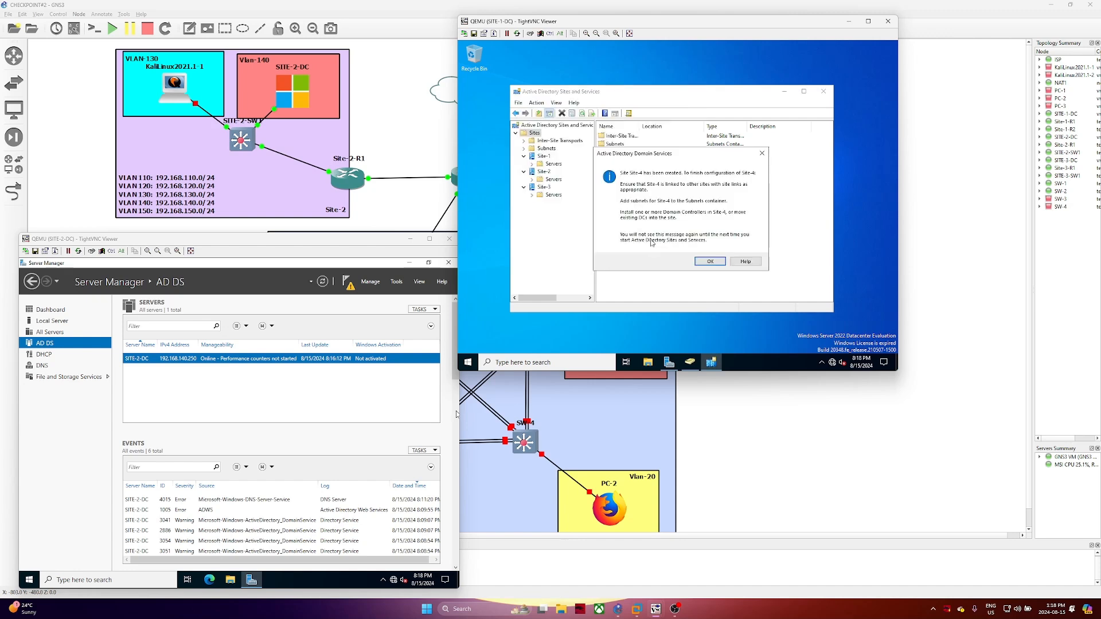
click(708, 262)
click(539, 204)
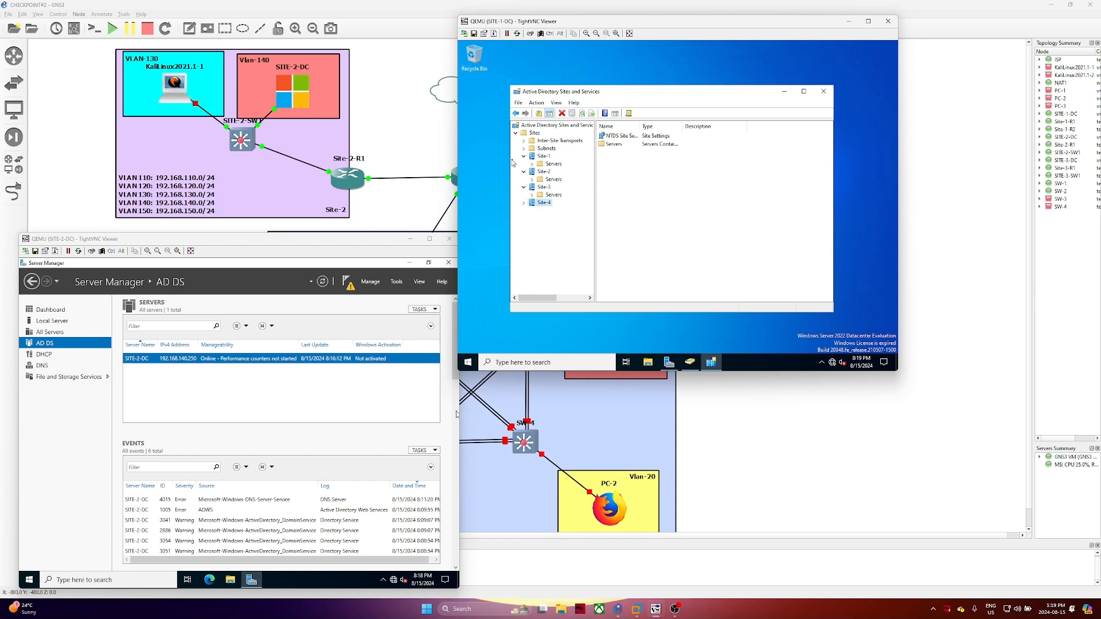
Create the subnet 192.168.254.0/24 and assign it to Site-4
click(546, 149)
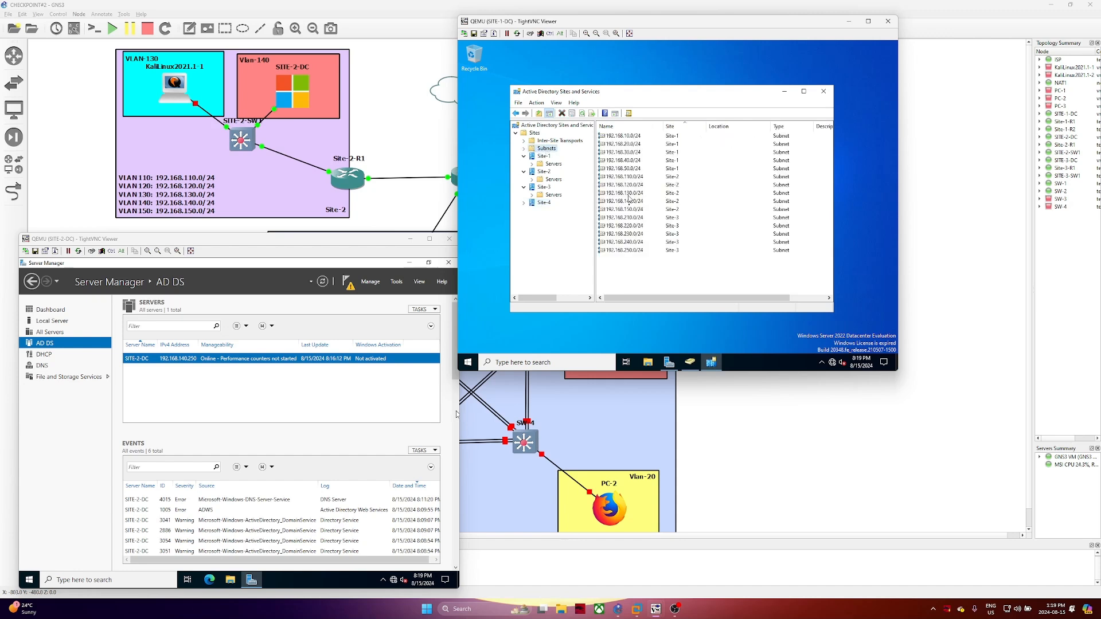
right_click(648, 275)
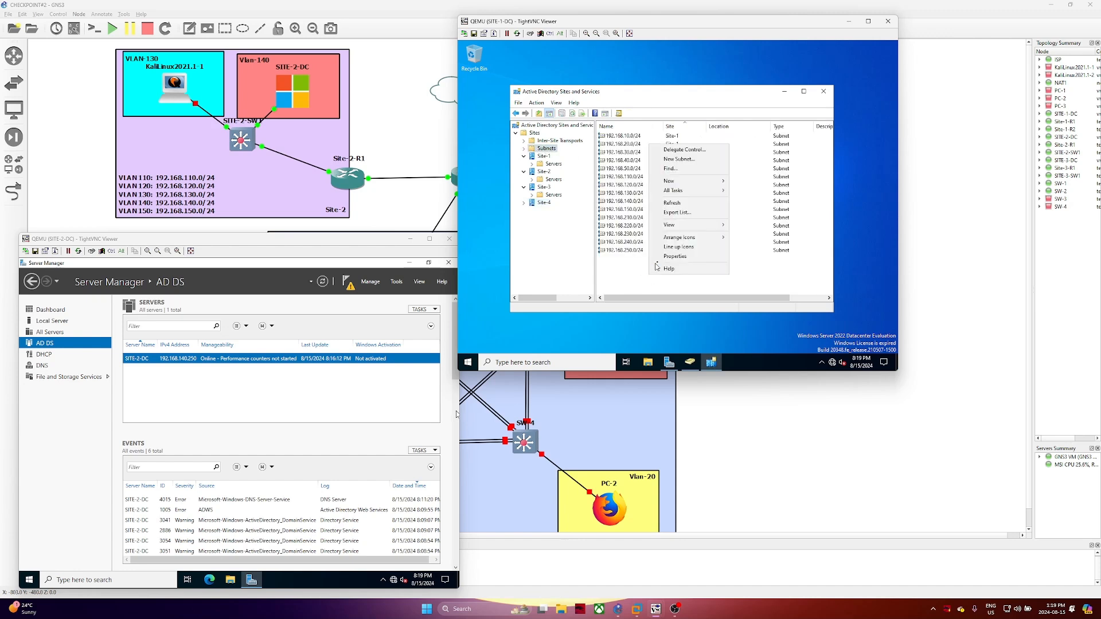
mouse_move(687, 182)
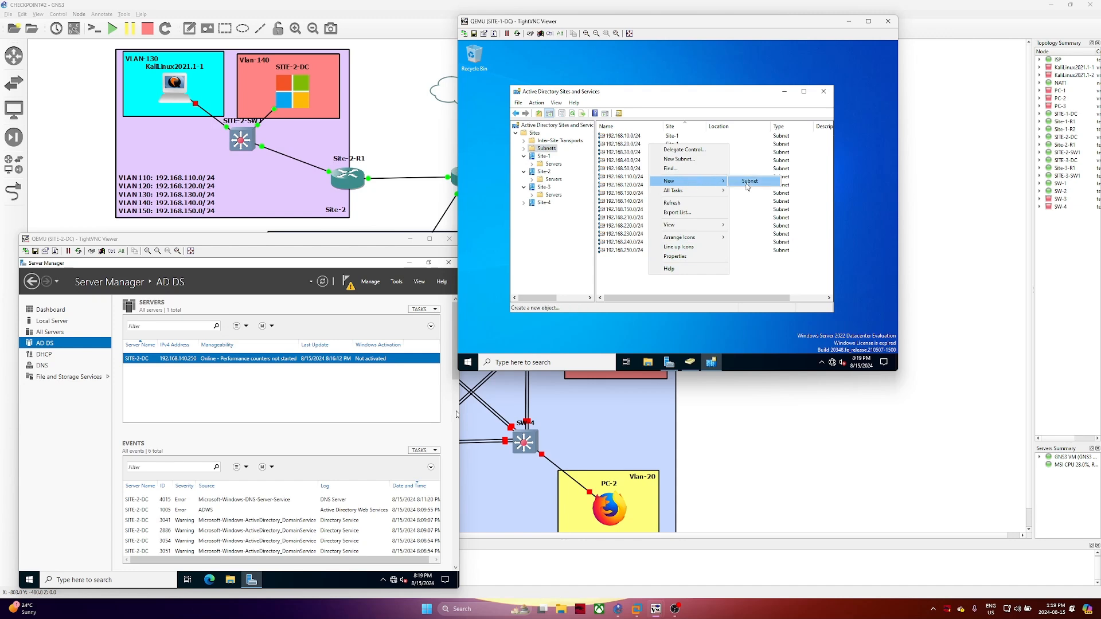
click(745, 183)
click(542, 291)
click(546, 210)
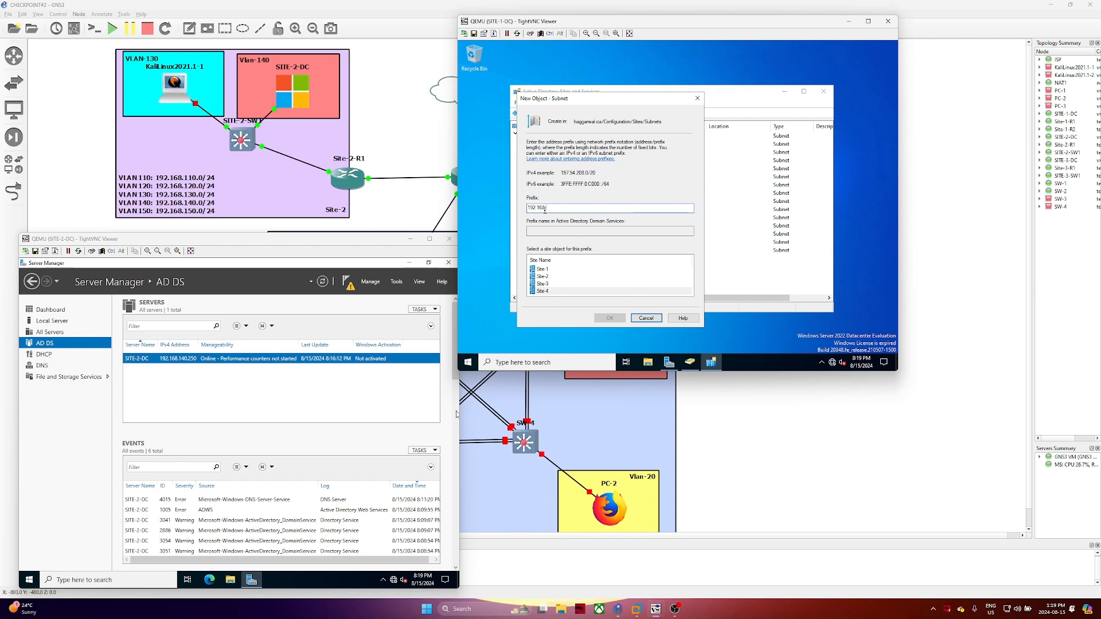
text(.254.0/24)
click(610, 317)
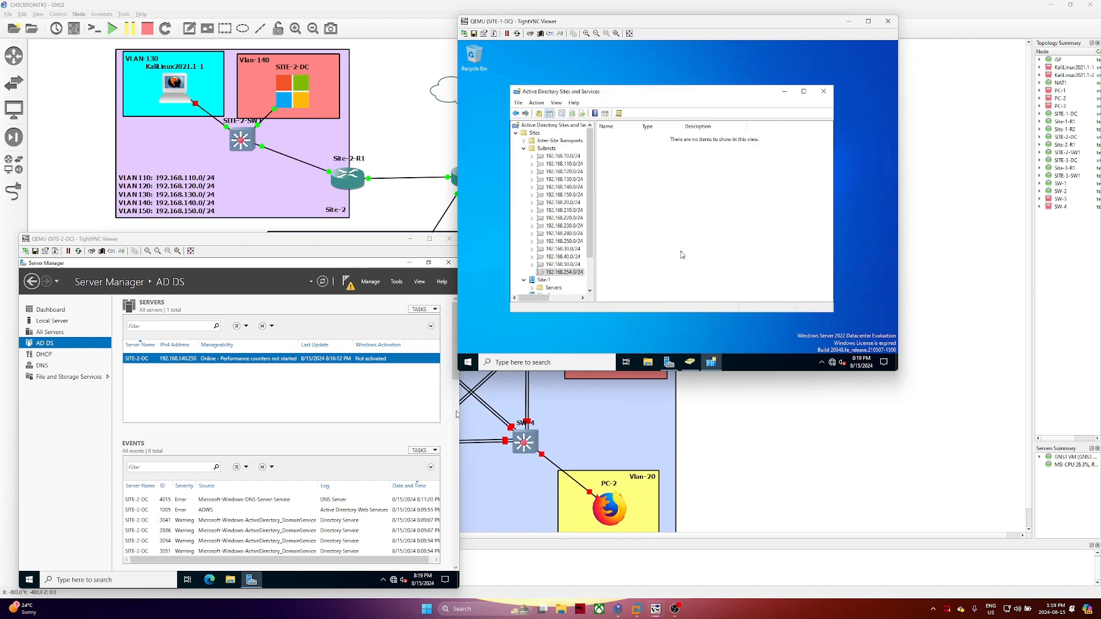
Check the 192.168.254.0/24 row in the subnet list, then collapse Subnets and expand Inter-Site Transports
click(563, 272)
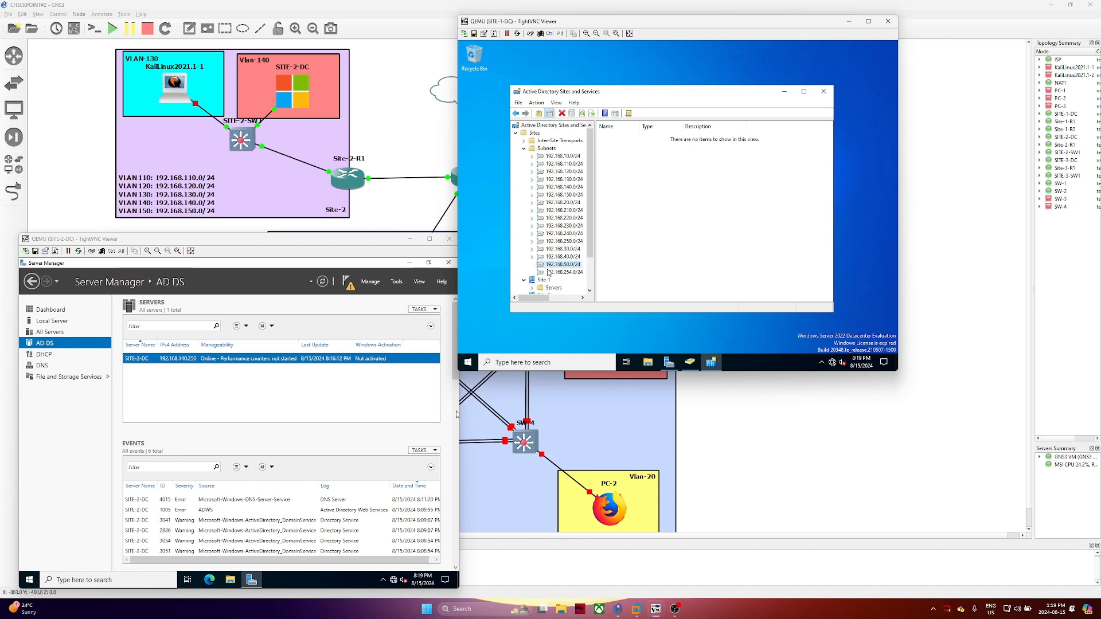
click(548, 148)
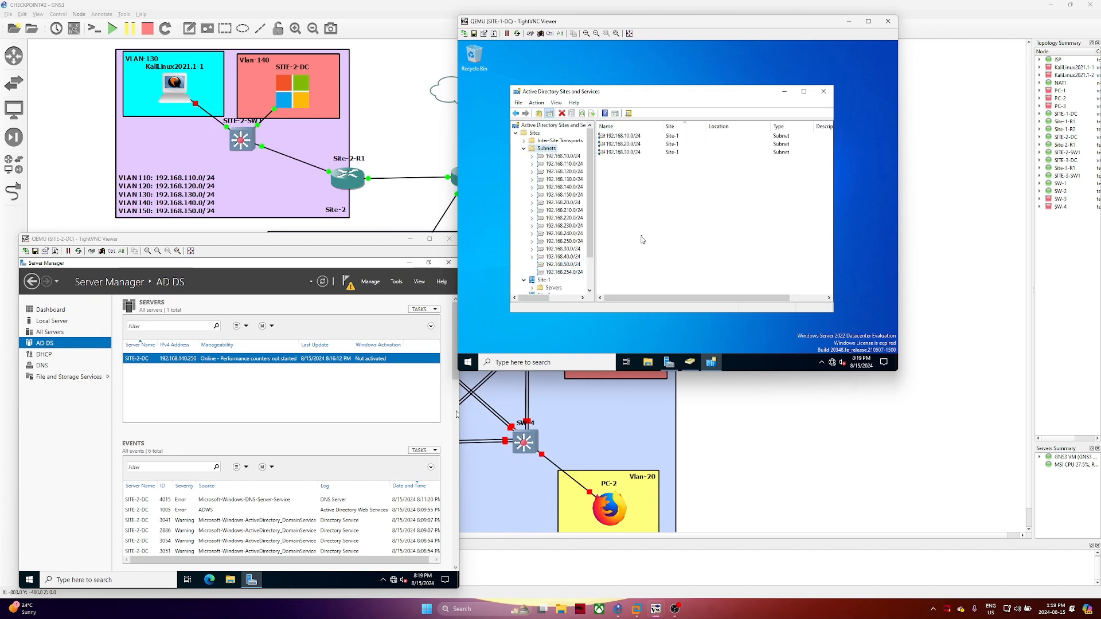
click(643, 260)
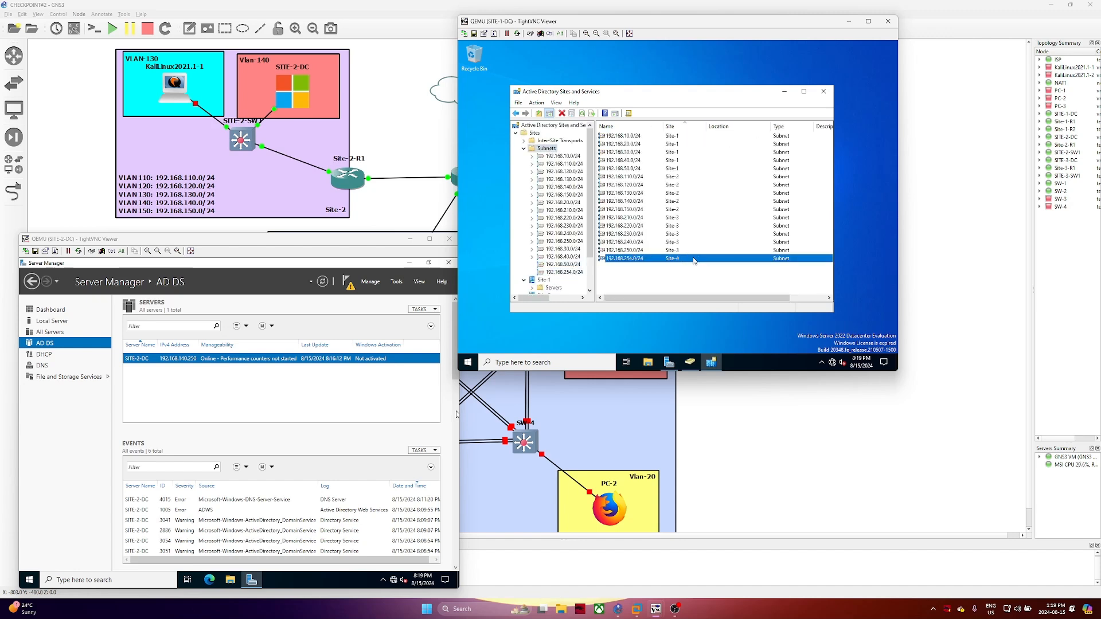
scroll(637, 262, right, 1)
scroll(570, 264, down, 2)
click(524, 289)
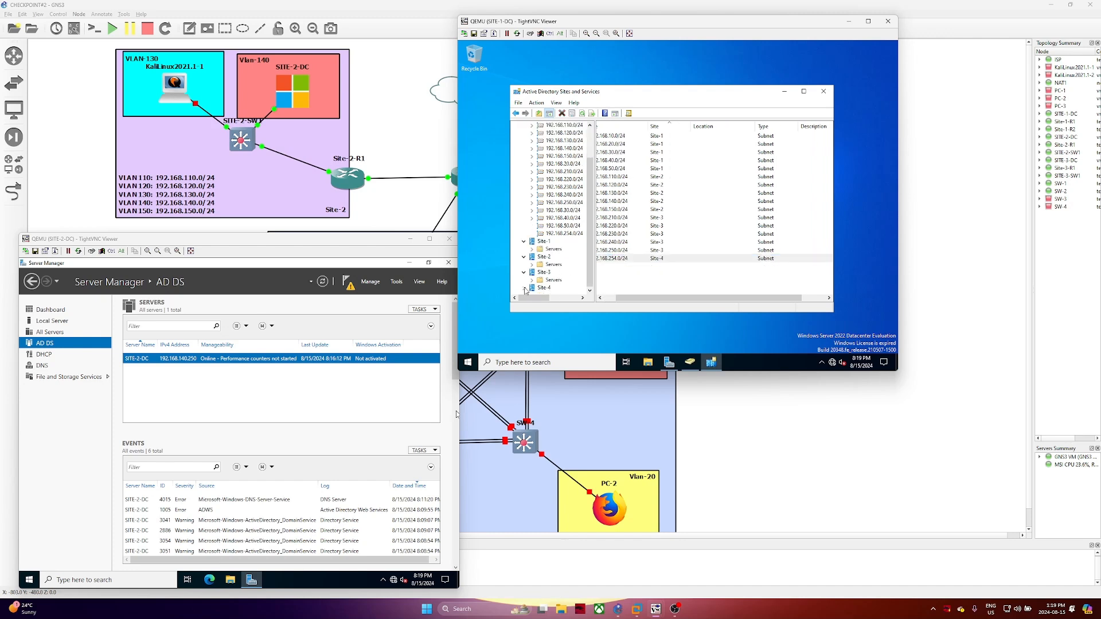
scroll(563, 266, up, 2)
click(524, 149)
click(524, 140)
Create a new IP site link named Site1-Site-4 joining Site-1 and Site-4
click(546, 149)
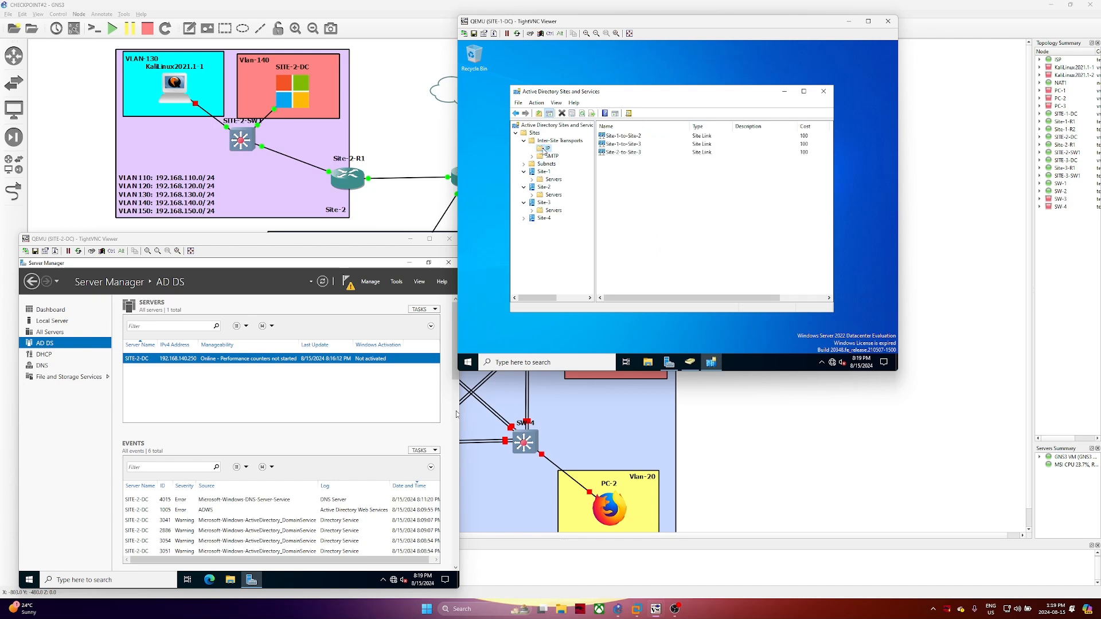
right_click(547, 150)
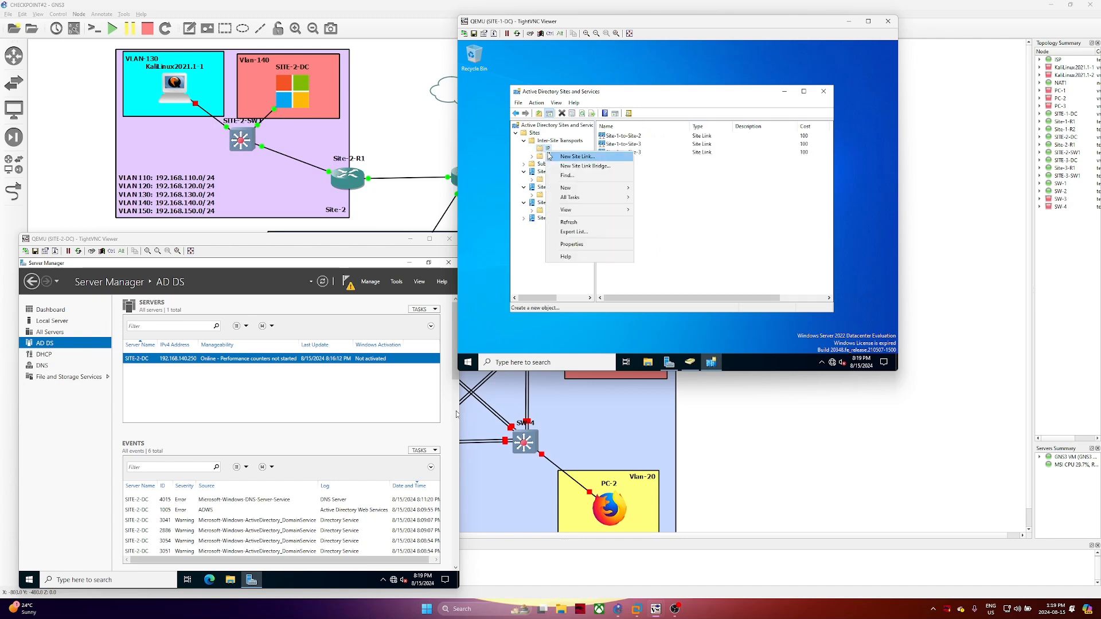
click(577, 158)
click(557, 167)
ctrl+click(541, 184)
click(603, 191)
click(590, 147)
text(Sit)
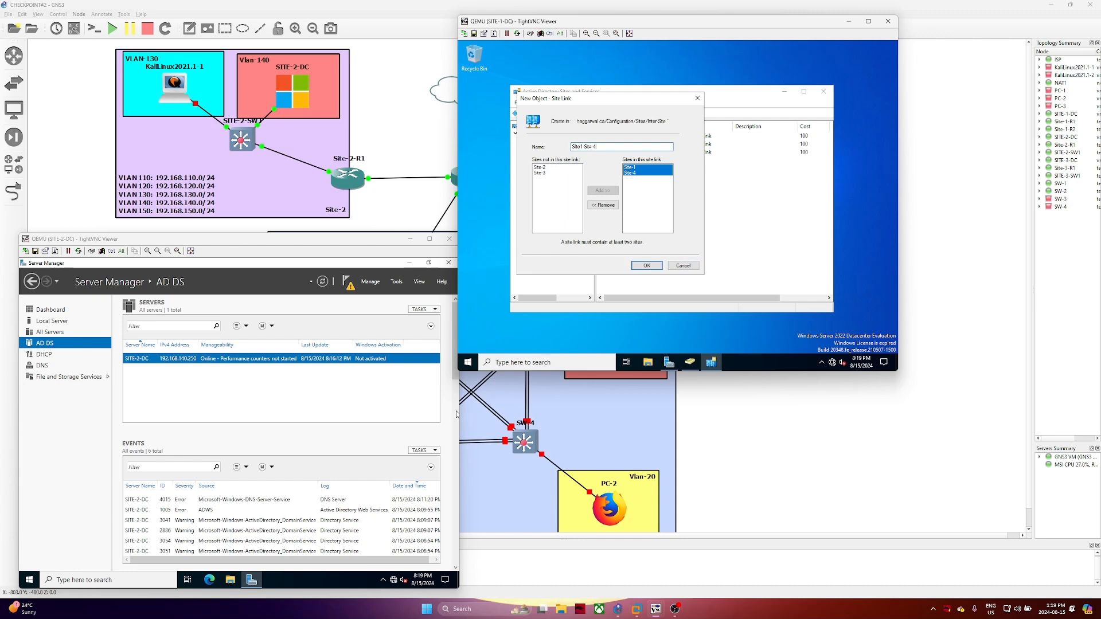
text(e1-Site-4)
key(Return)
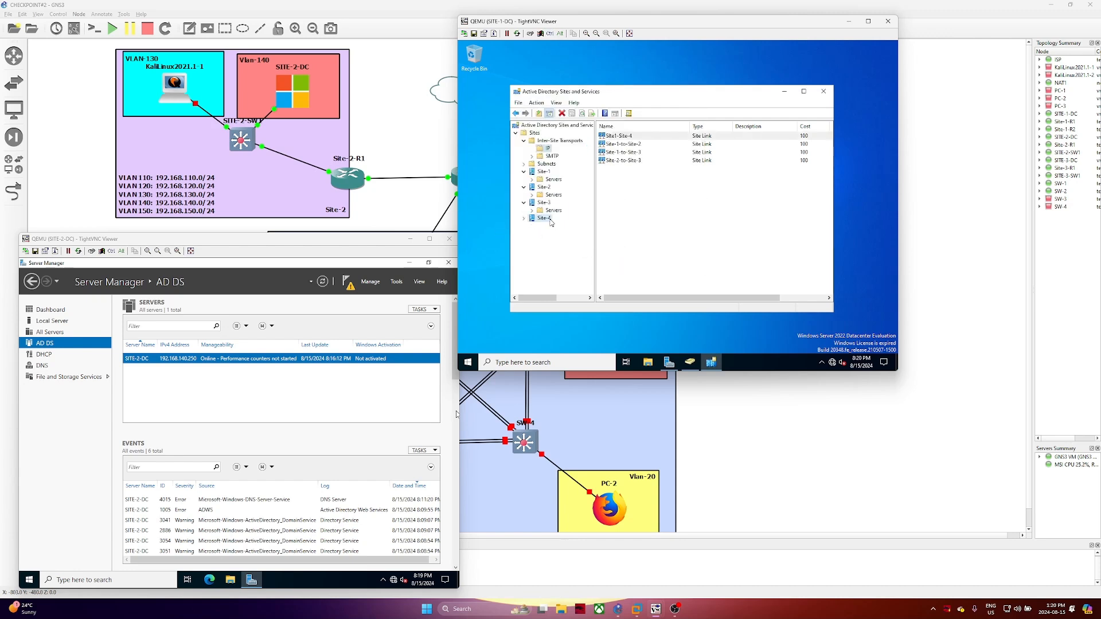
Review Site-4 and the new Site1-Site-4 link's properties without changing anything
click(550, 220)
right_click(551, 220)
mouse_move(575, 246)
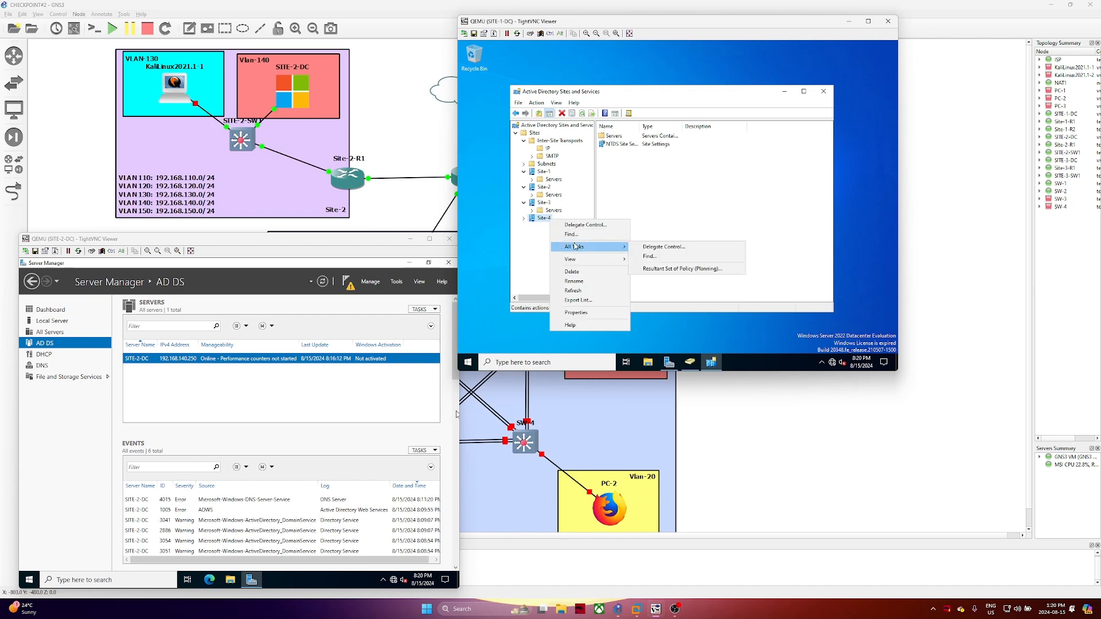
click(694, 194)
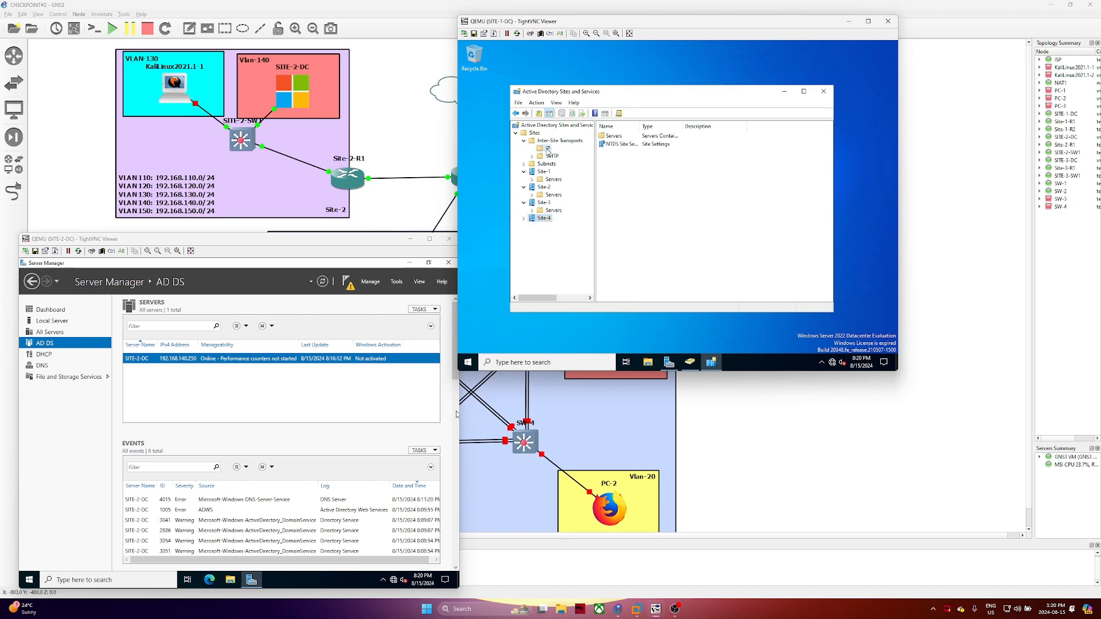
click(547, 150)
click(628, 161)
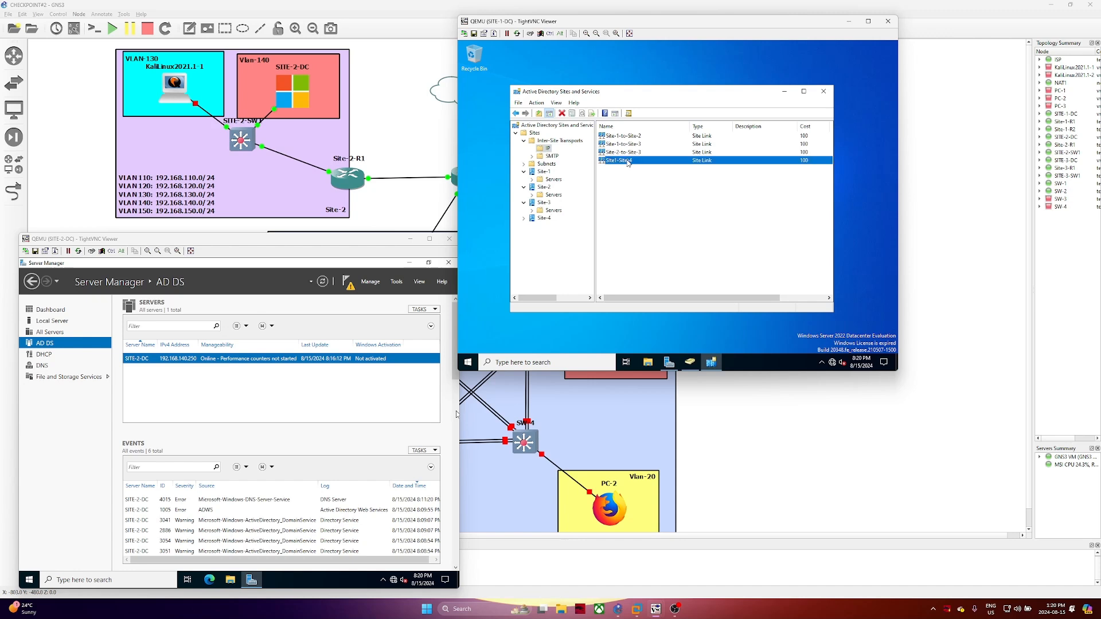
double_click(629, 162)
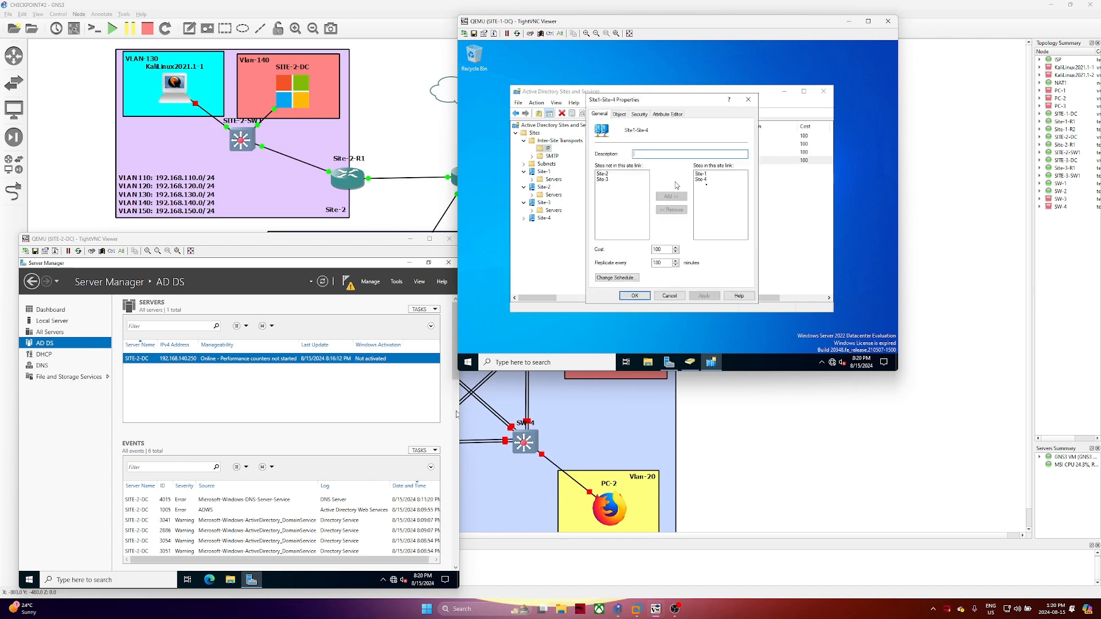
click(670, 295)
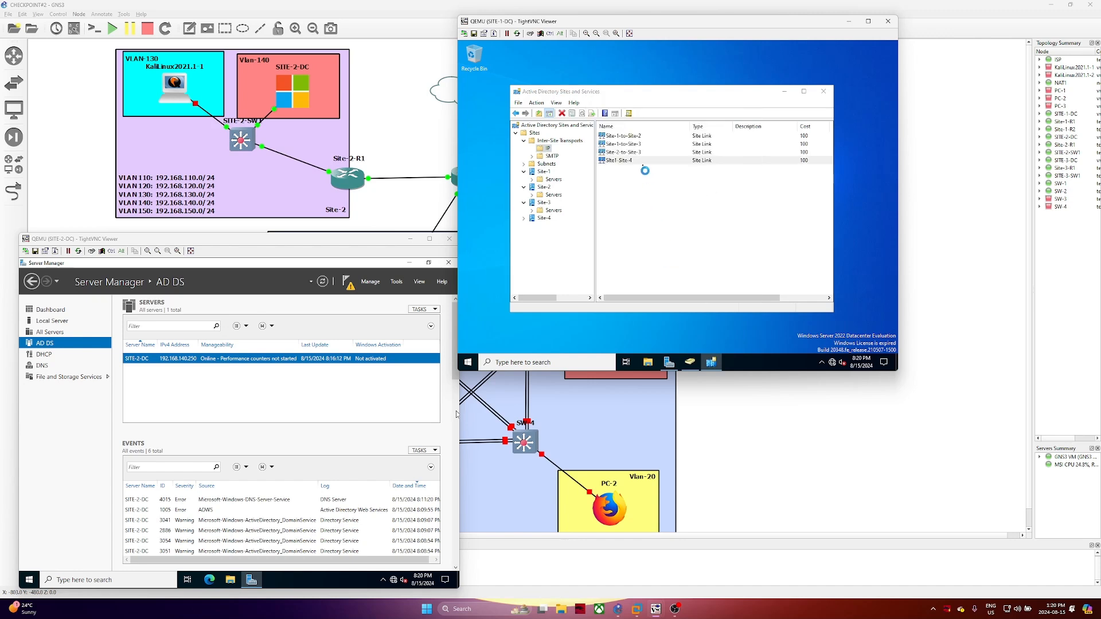
Remove Site-4 from the Site-1-to-Site-2 link and apply the change
double_click(636, 136)
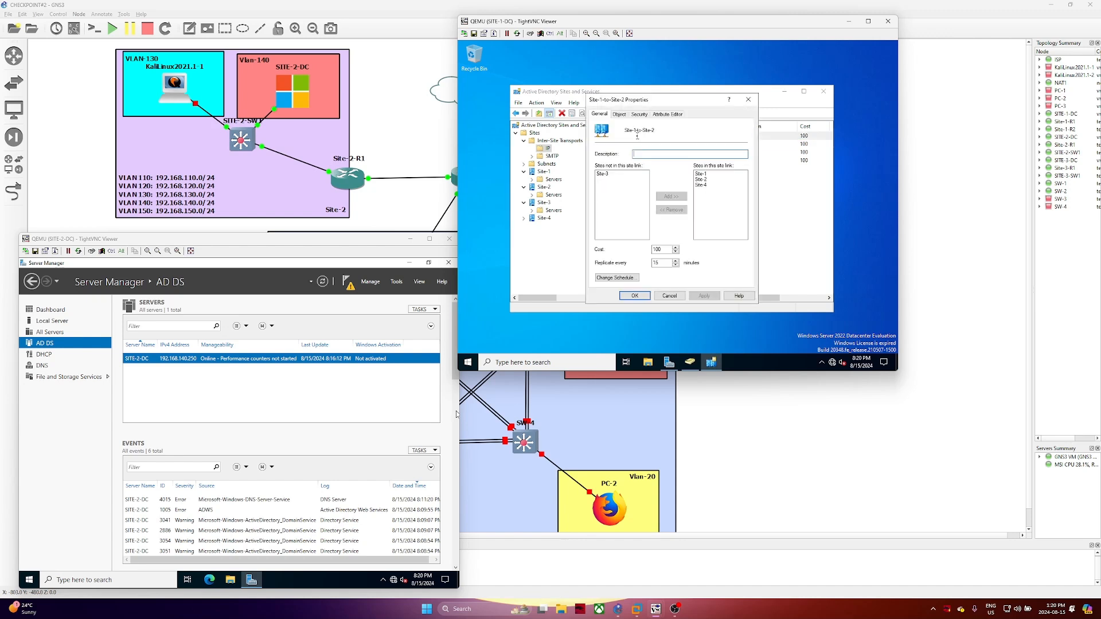
click(701, 185)
click(671, 210)
click(705, 296)
click(635, 296)
click(627, 152)
double_click(627, 160)
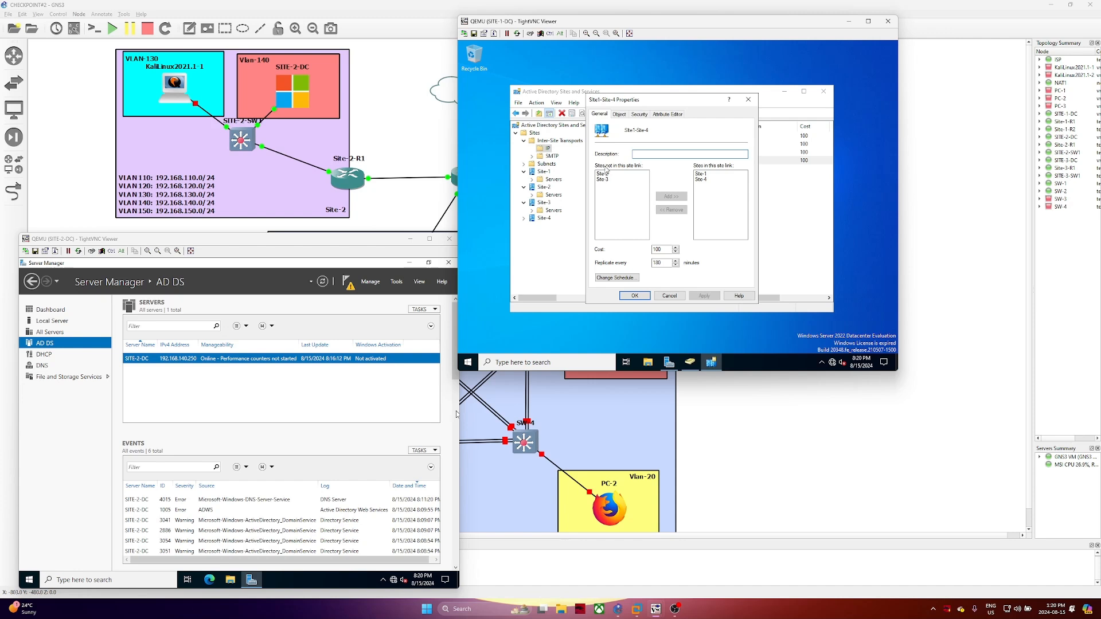
click(669, 296)
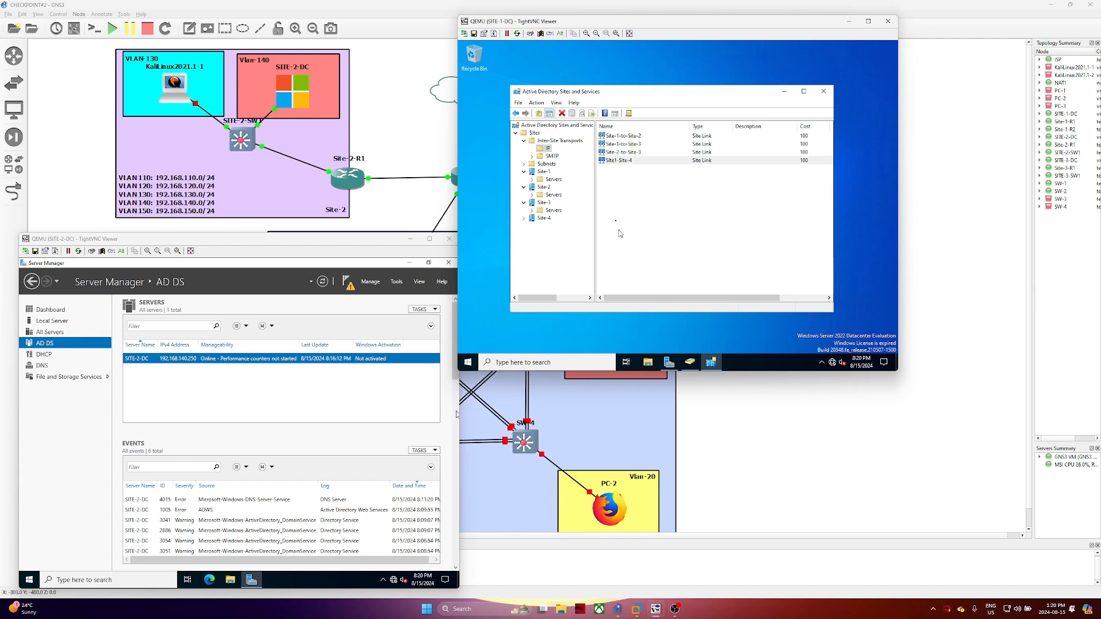
Delete Site-4 along with its contents
right_click(545, 218)
click(583, 257)
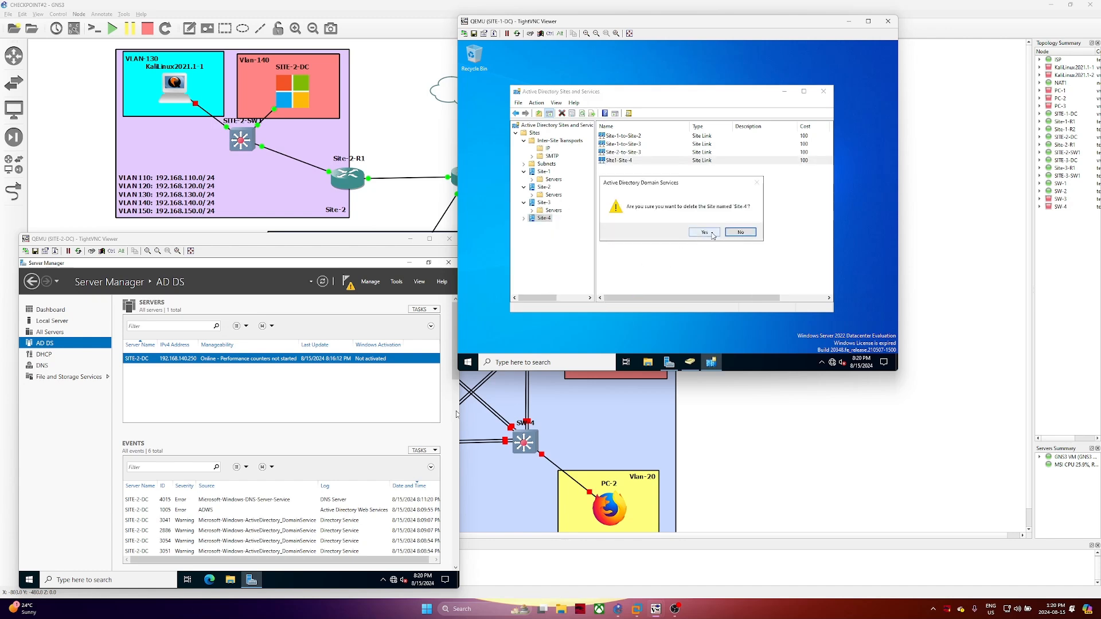
click(697, 232)
click(707, 236)
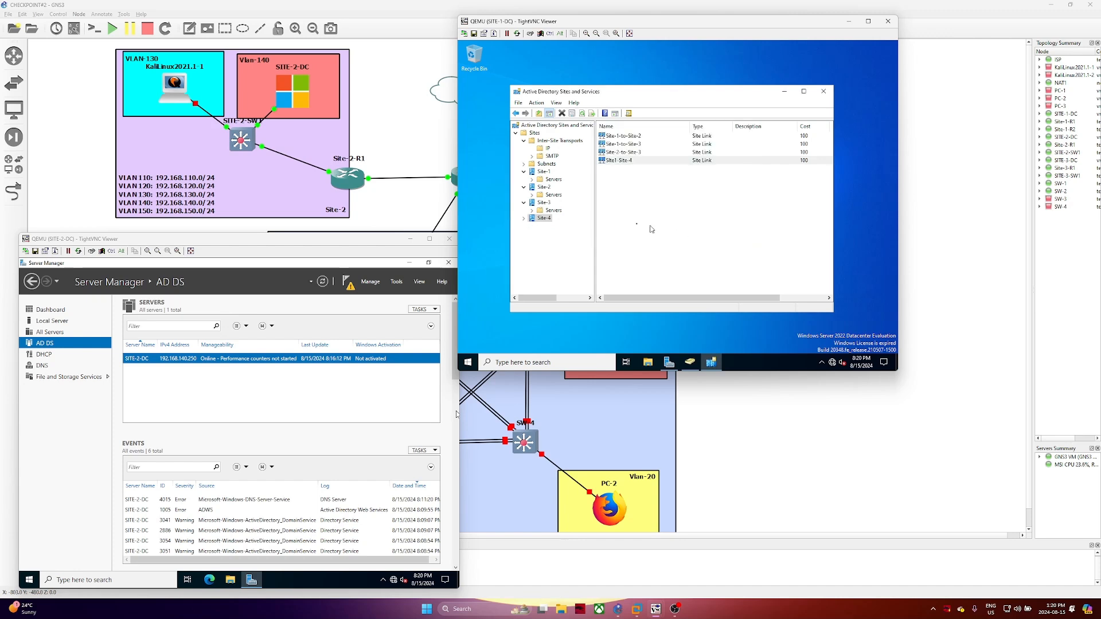
Delete the Site1-Site-4 IP site link
right_click(632, 161)
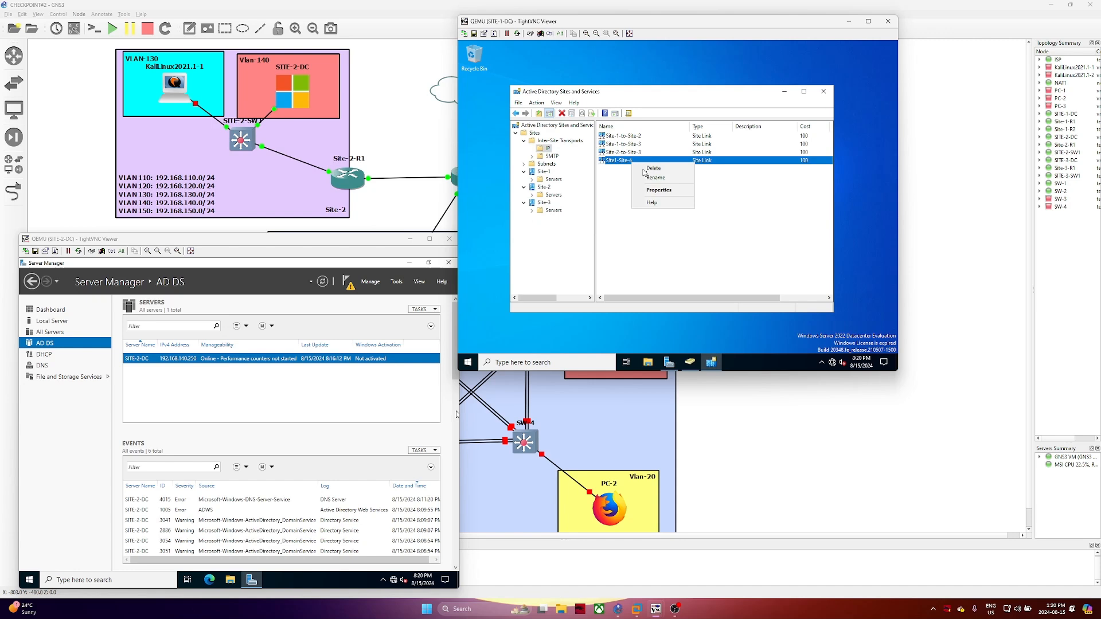
click(658, 169)
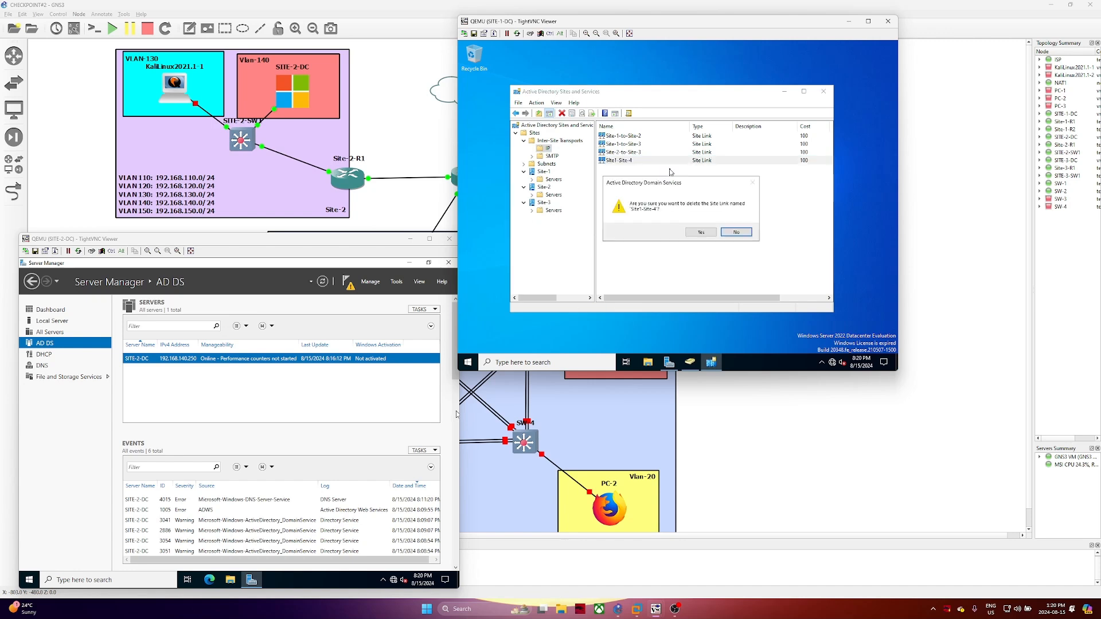
click(693, 231)
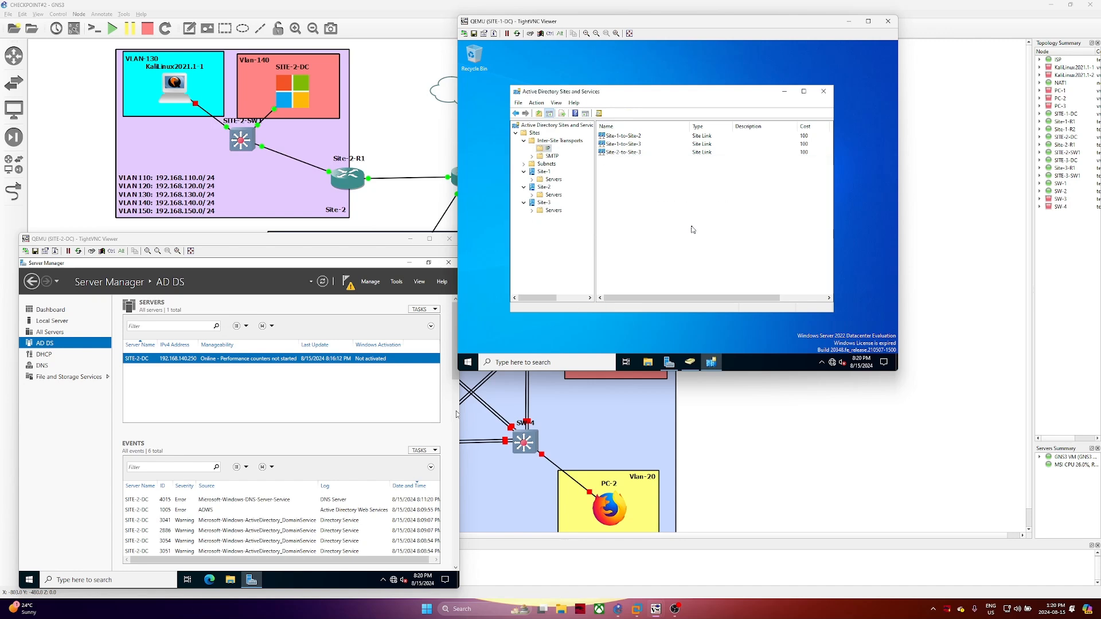
Check Server Manager notifications, then view SITE-1-DC and SITE-2-DC under Domain Controllers
click(459, 305)
click(348, 280)
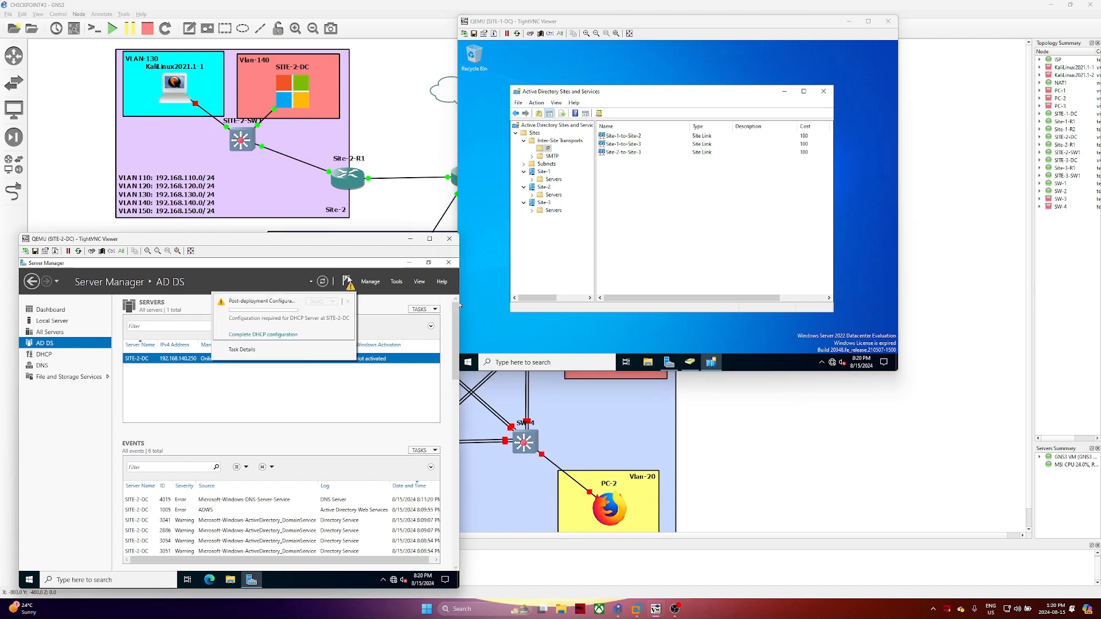
click(346, 280)
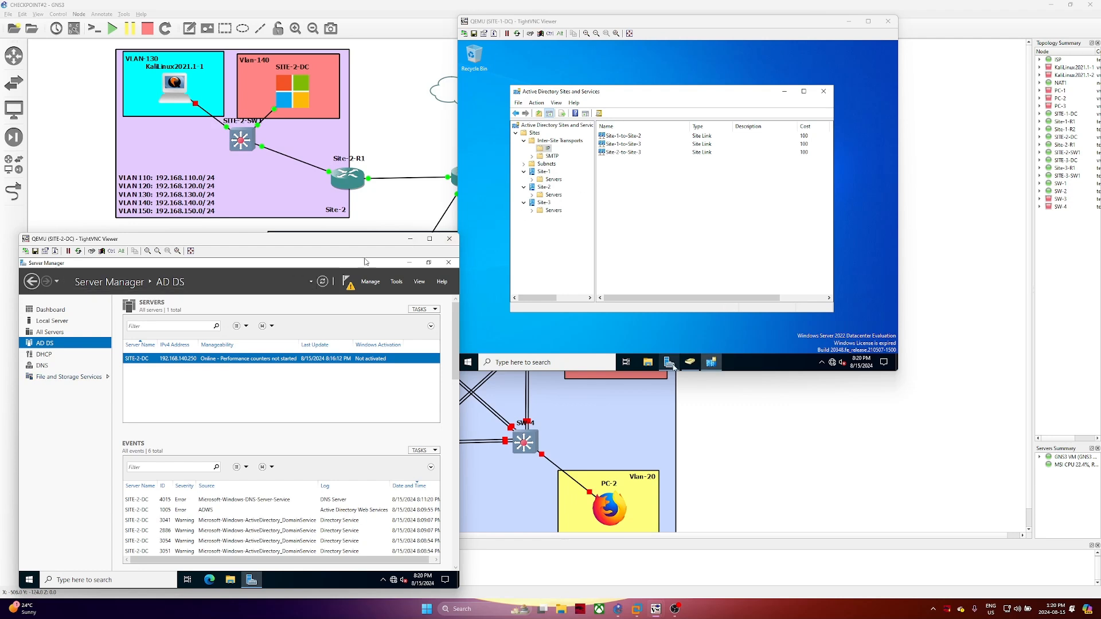
click(690, 362)
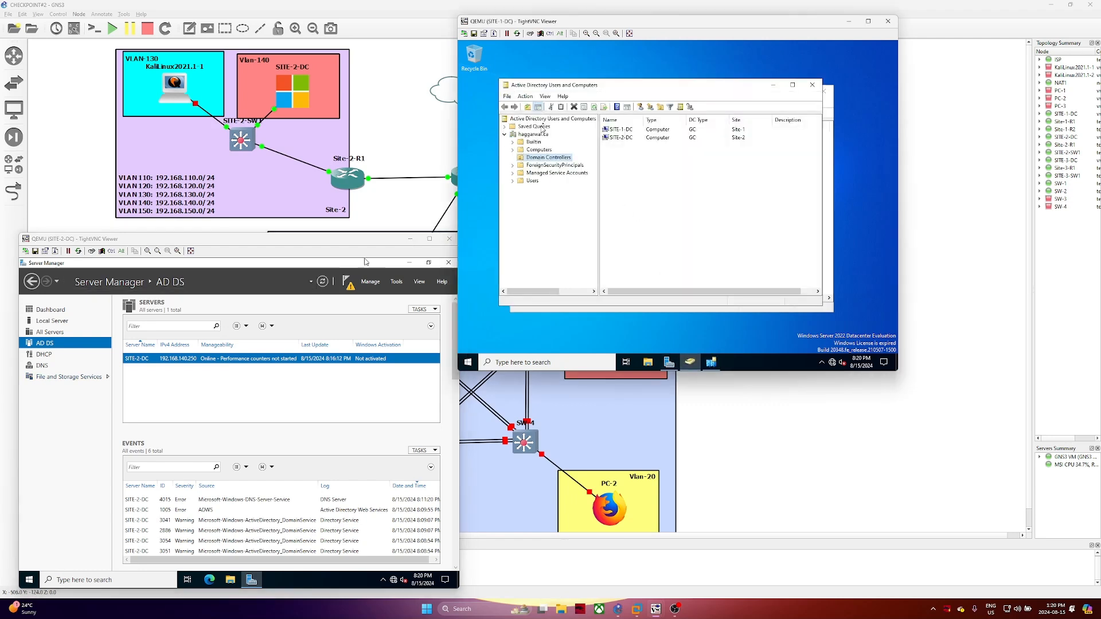
drag(549, 86, 587, 90)
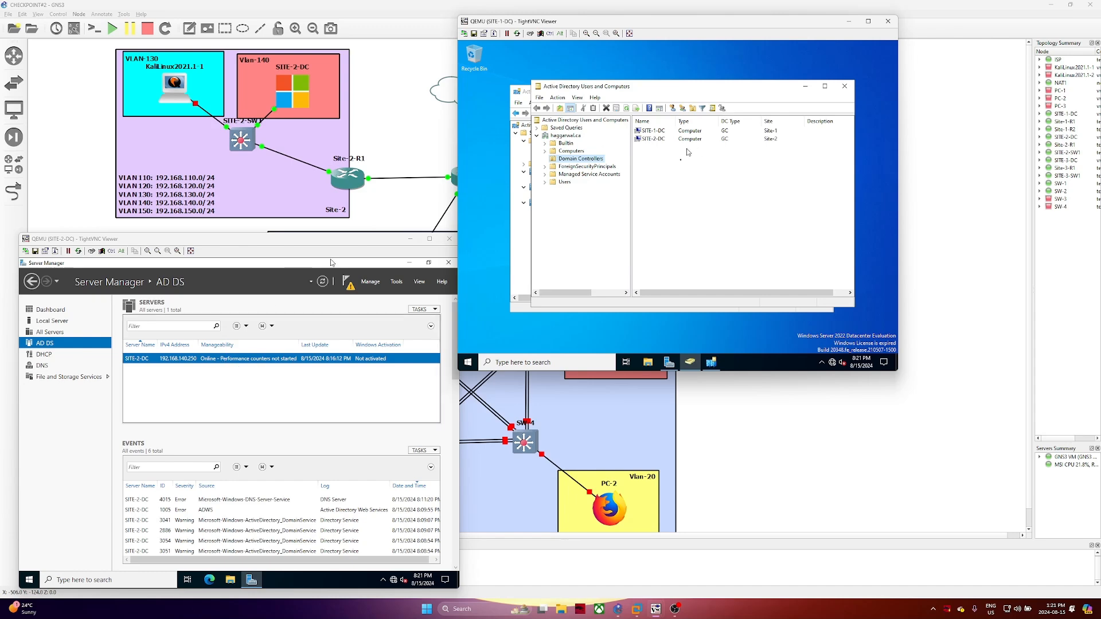
click(772, 140)
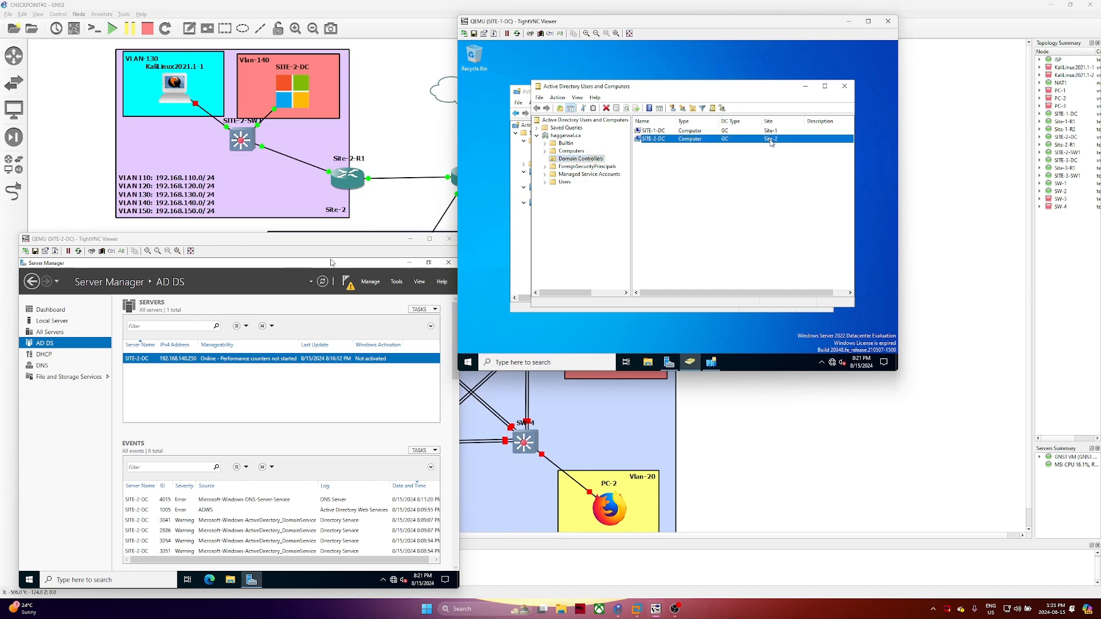
drag(643, 23, 210, 154)
On SITE-3-DC's AD DS wizard, enter haggarwal.ca as the existing domain
mouse_move(656, 609)
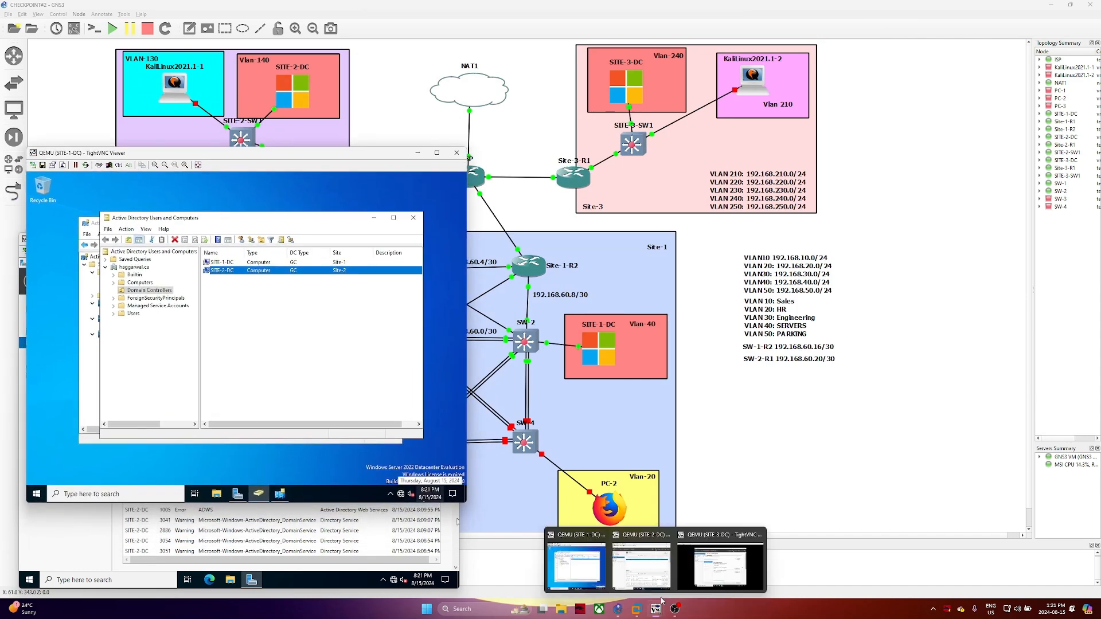
click(720, 574)
click(648, 331)
text(hagga)
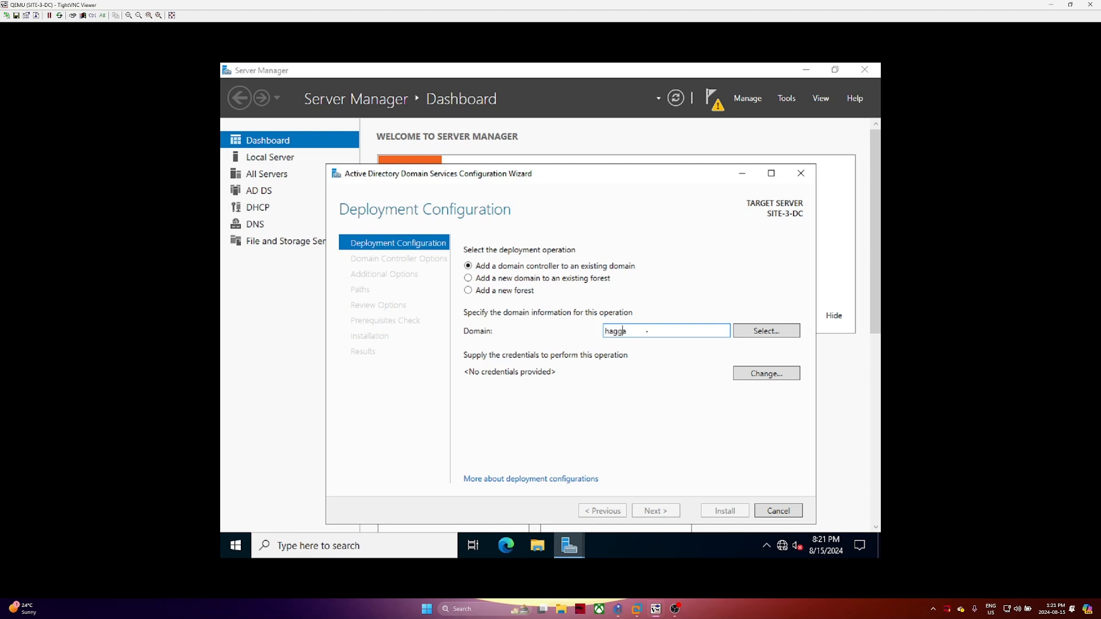
text(rwal.ca)
Supply the domain administrator's user name and password as deployment credentials
click(484, 334)
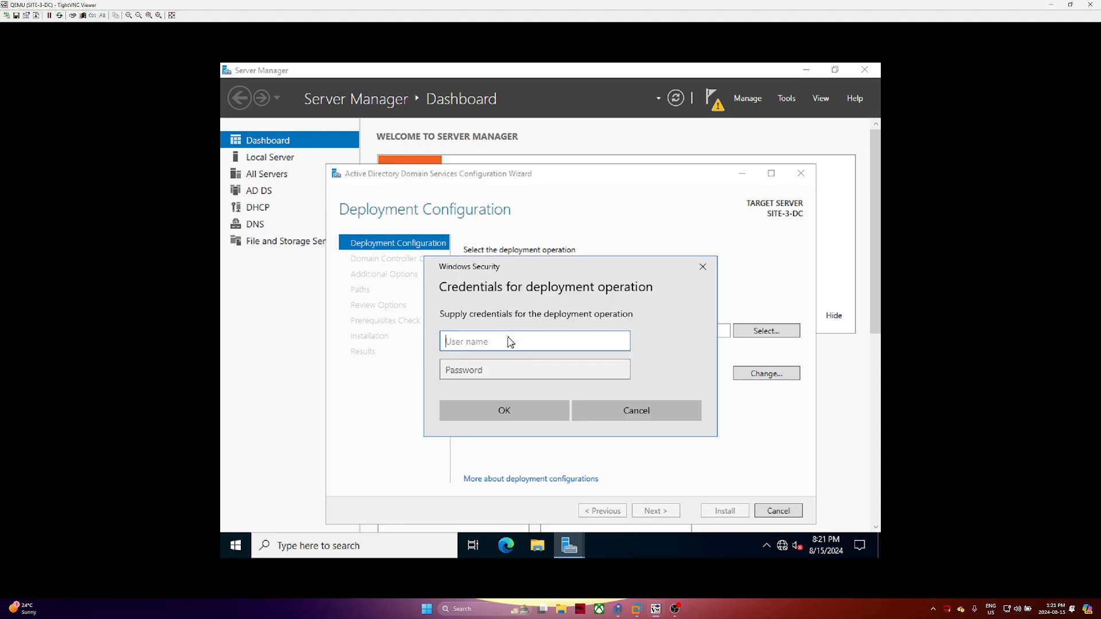
text(admin)
text(istrato)
text(r@n)
text(aggarwal.ca)
click(519, 369)
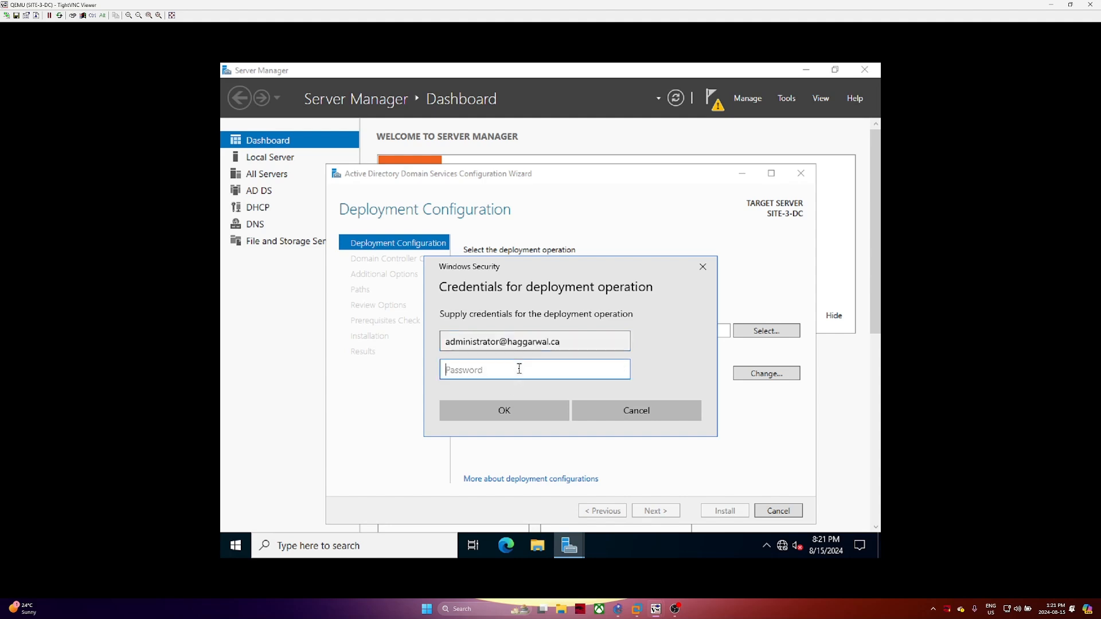
text(••••••••••)
click(528, 415)
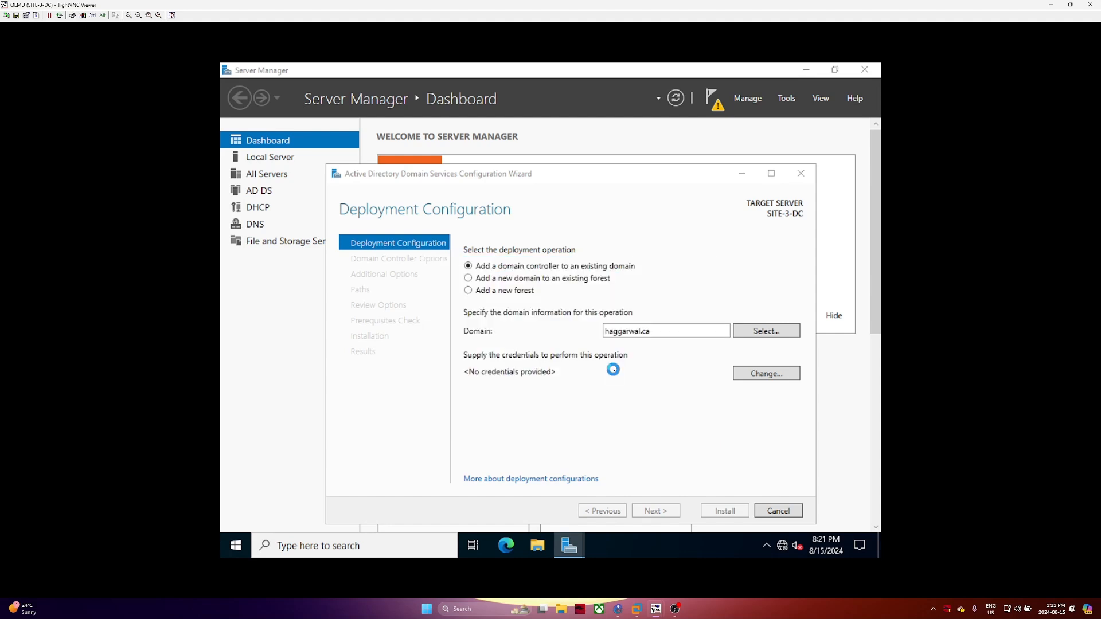
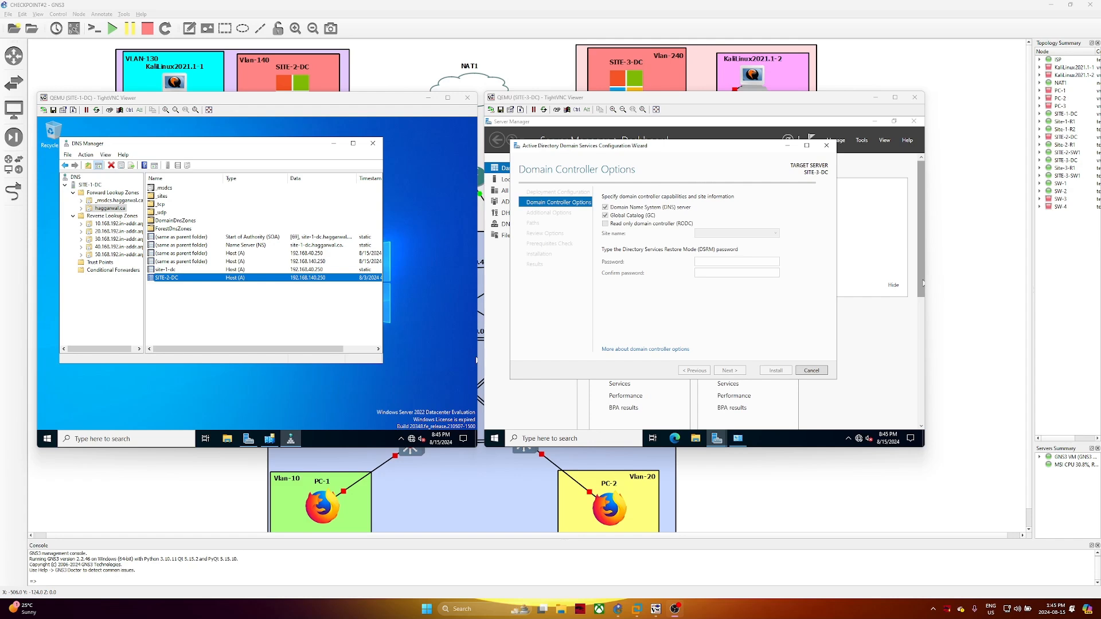
Check SITE-3-DC's Ethernet IPv4 properties show static DNS 192.168.40.250, then close back to the wizard
click(739, 440)
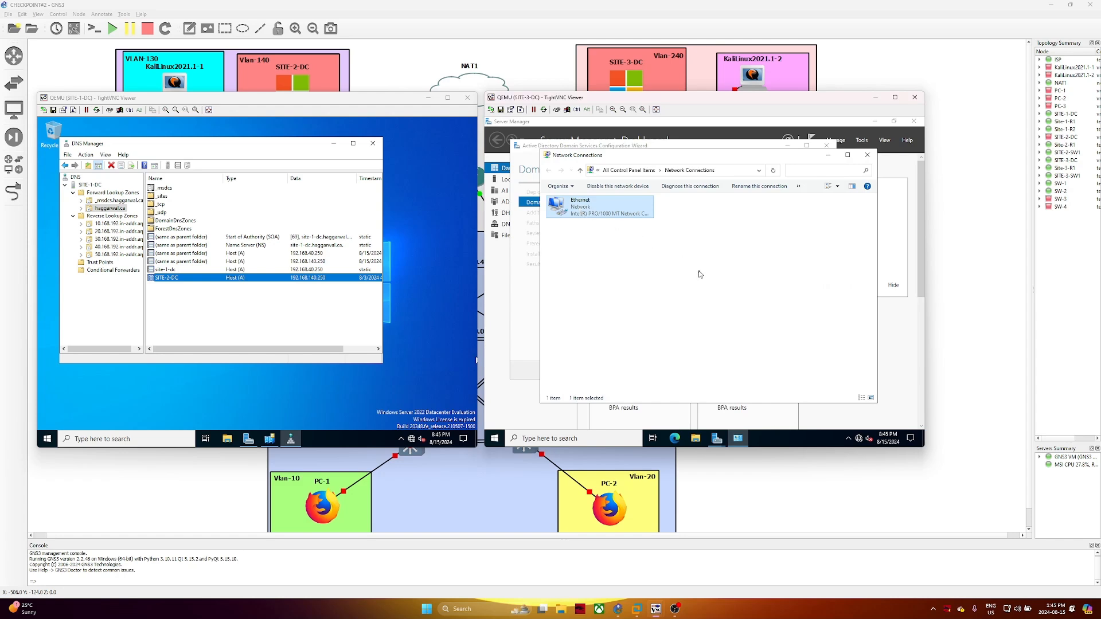
key(Return)
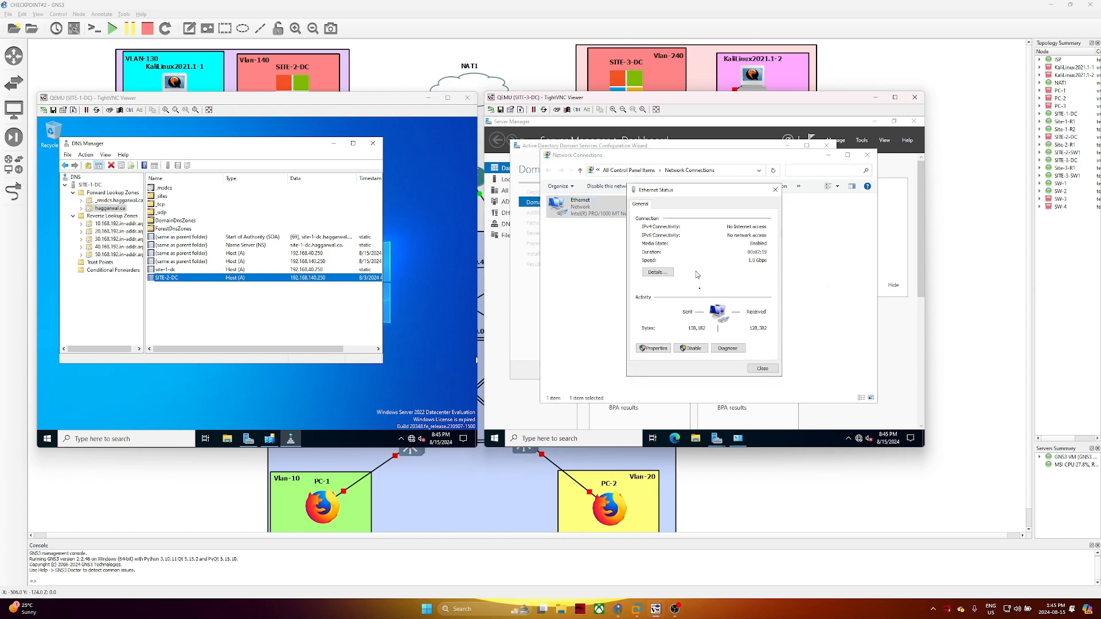
click(665, 351)
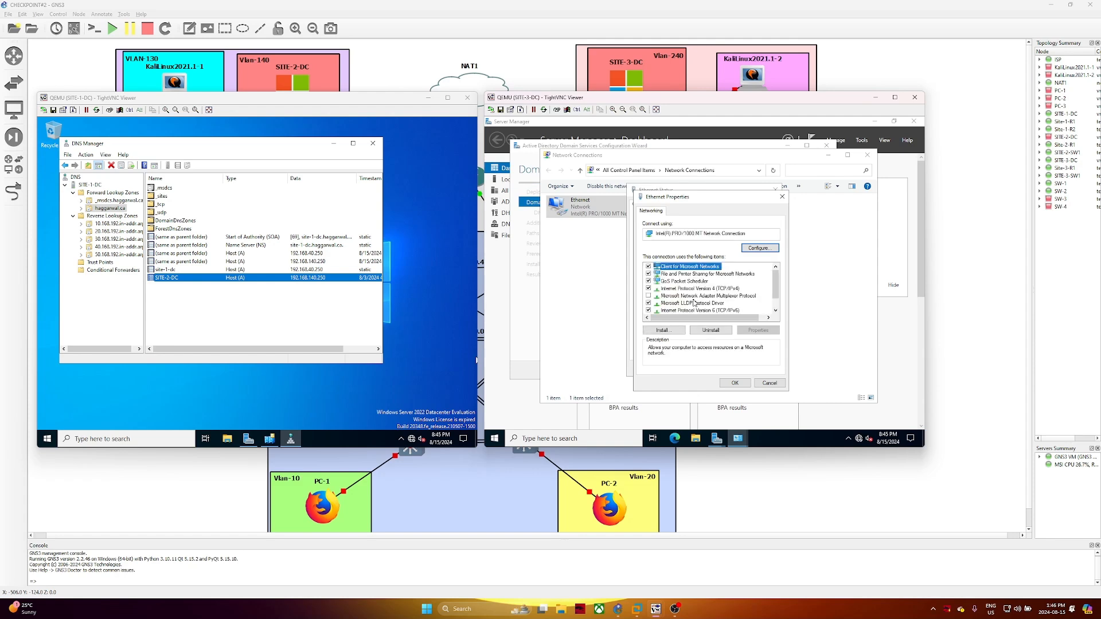
double_click(705, 289)
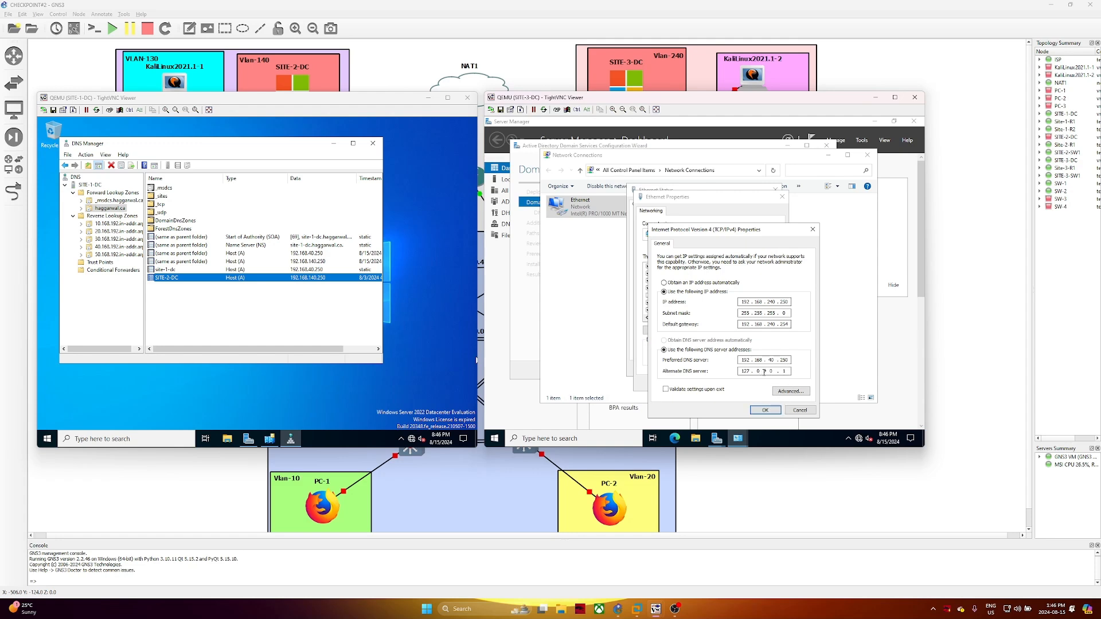
click(765, 410)
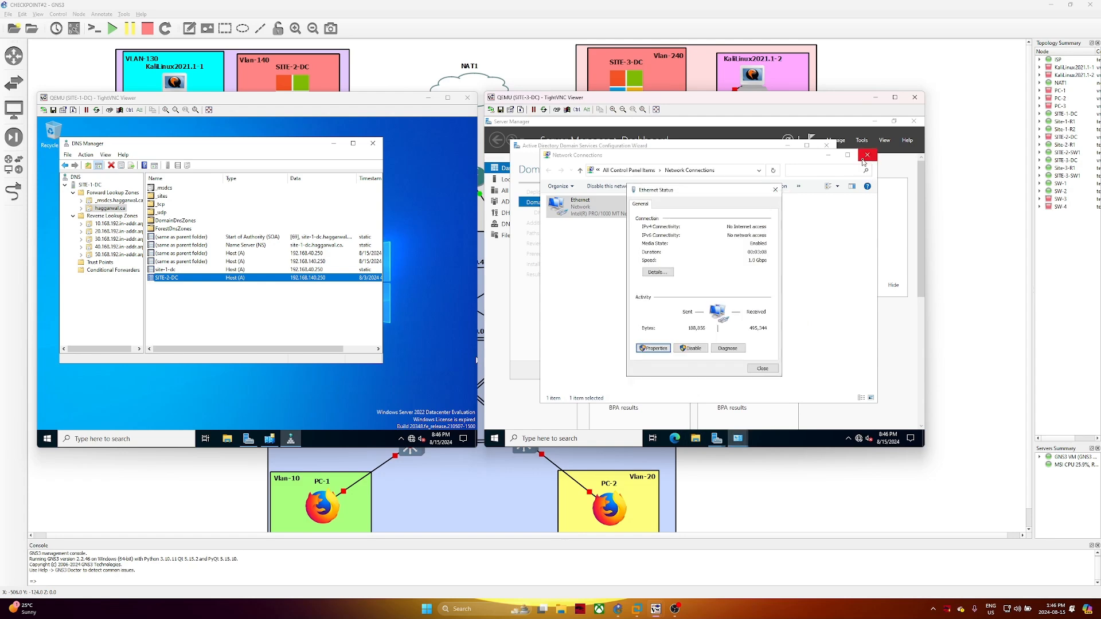
click(763, 368)
click(867, 155)
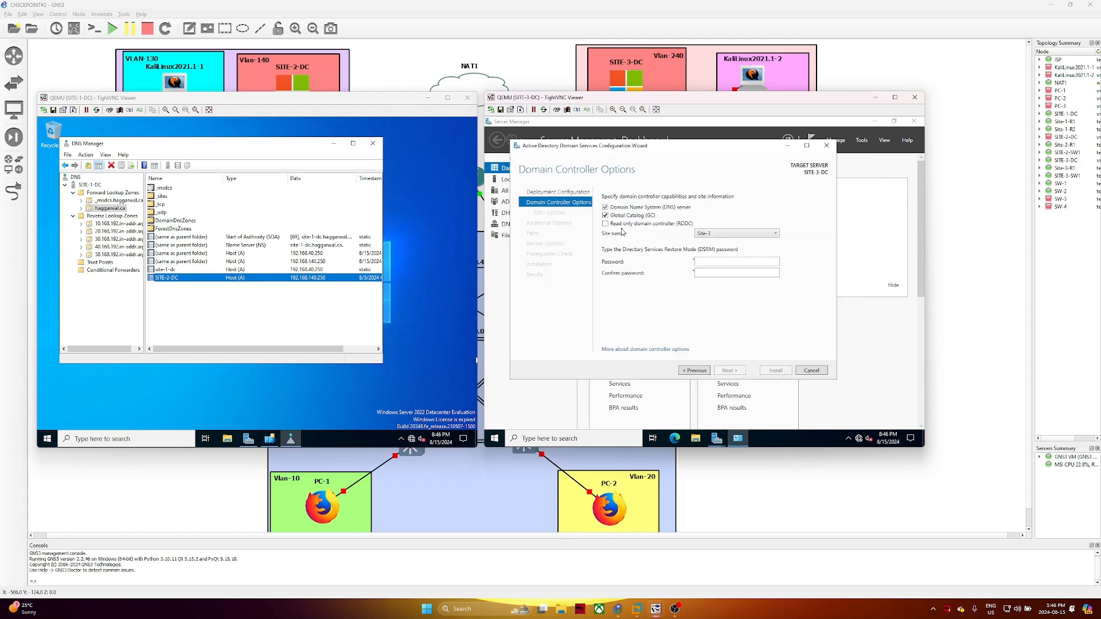
Enter and confirm the DSRM password, then accept the domain controller options
click(707, 264)
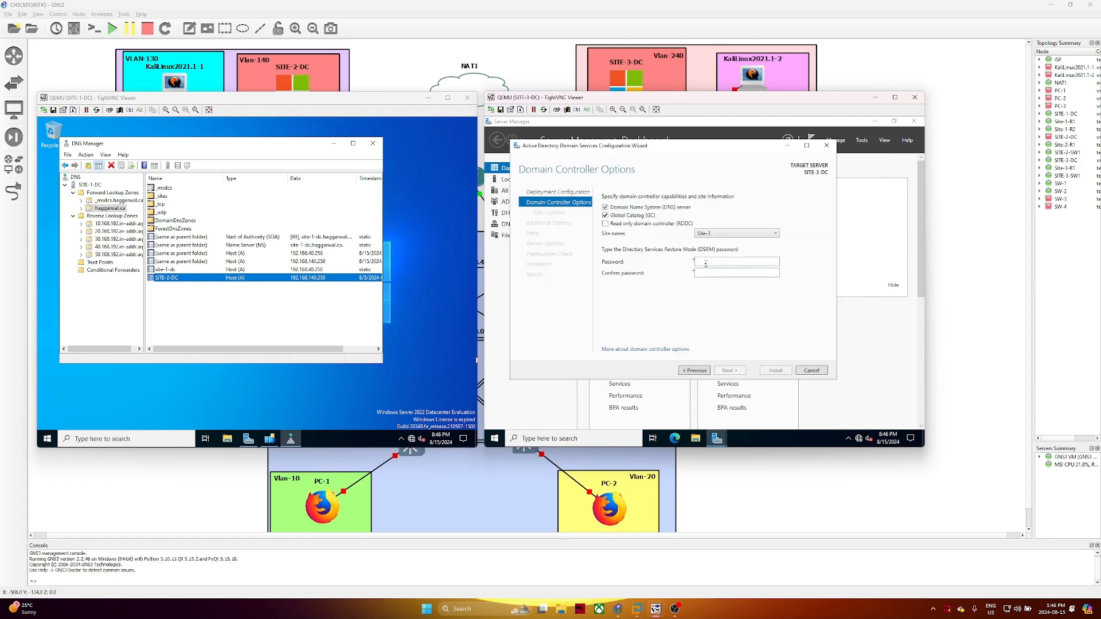
text(Password1!)
key(Tab)
text(Password1!)
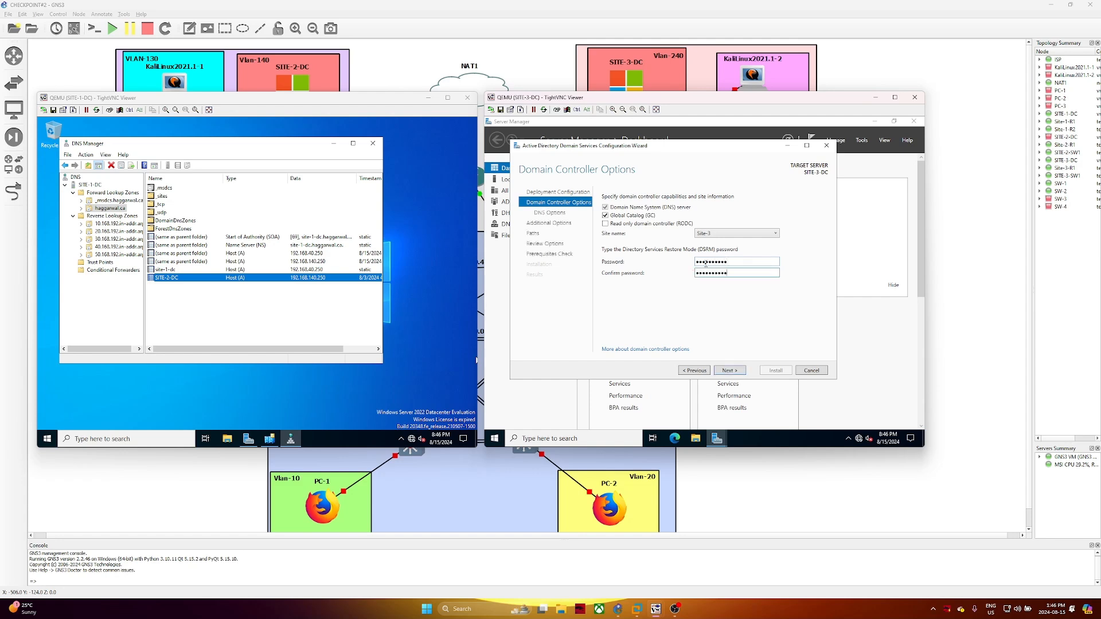
click(741, 371)
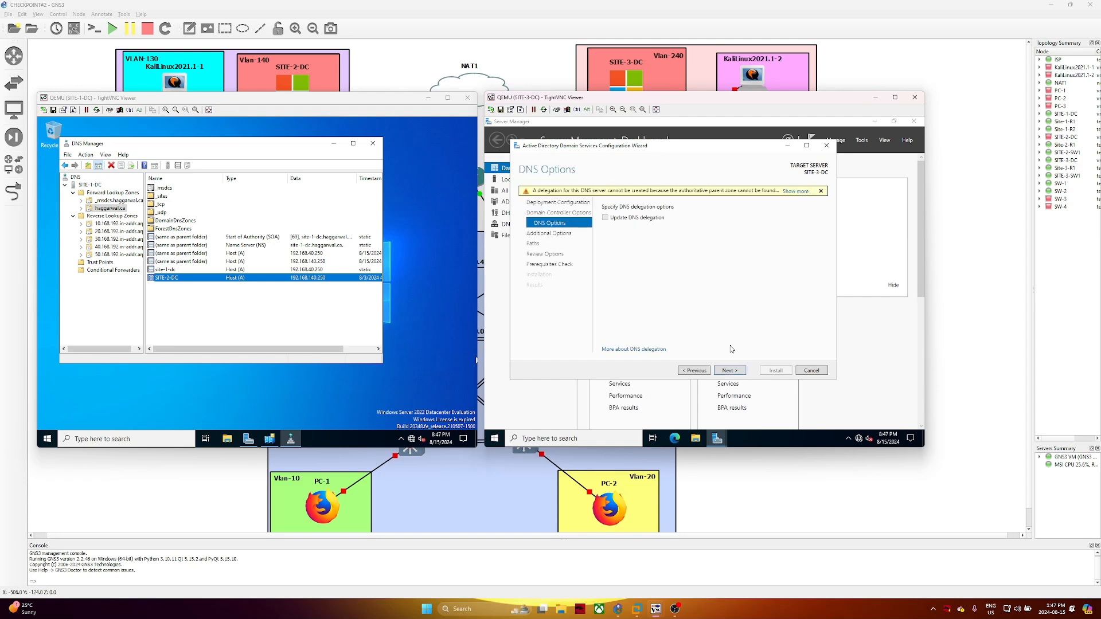
Skip DNS delegation, replicate from SITE-1-DC.haggarwal.ca, and keep the default database and log paths
click(745, 377)
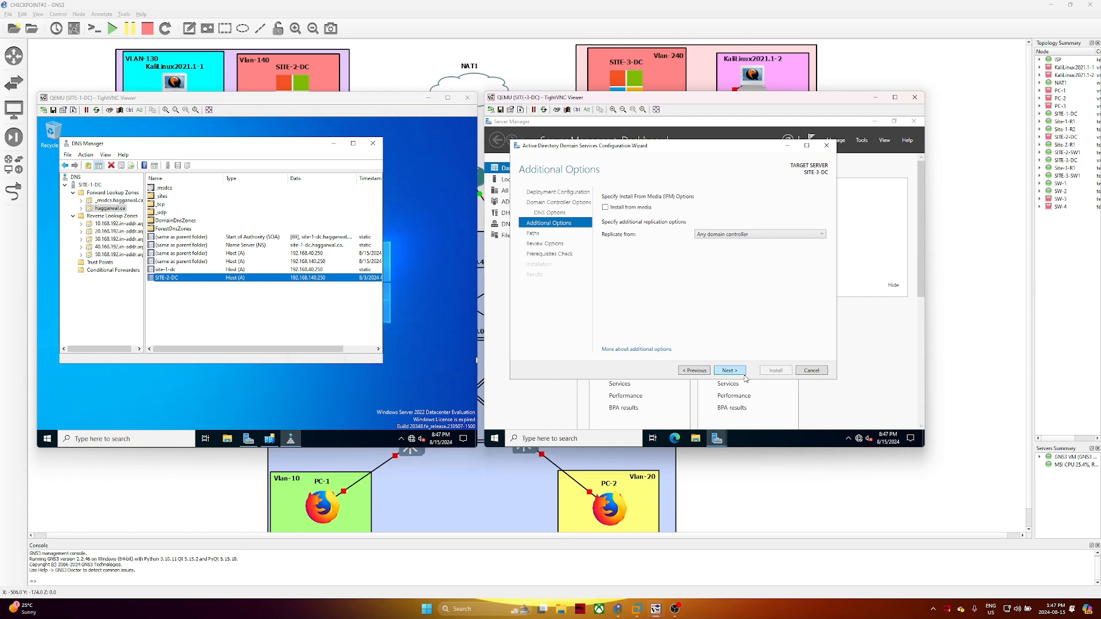
click(746, 235)
click(742, 256)
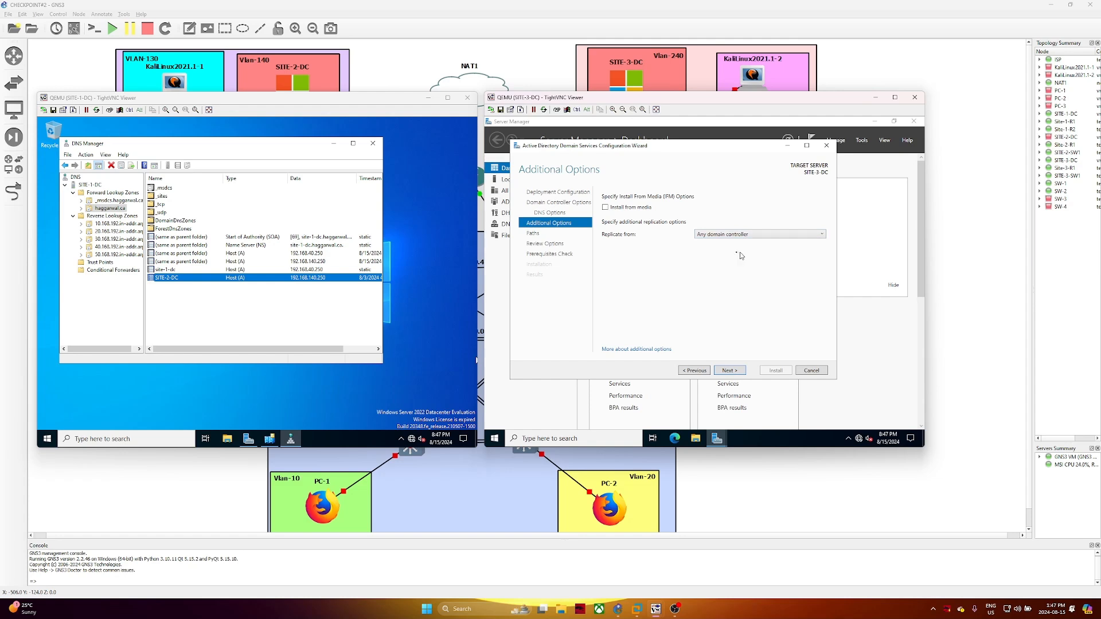
click(729, 371)
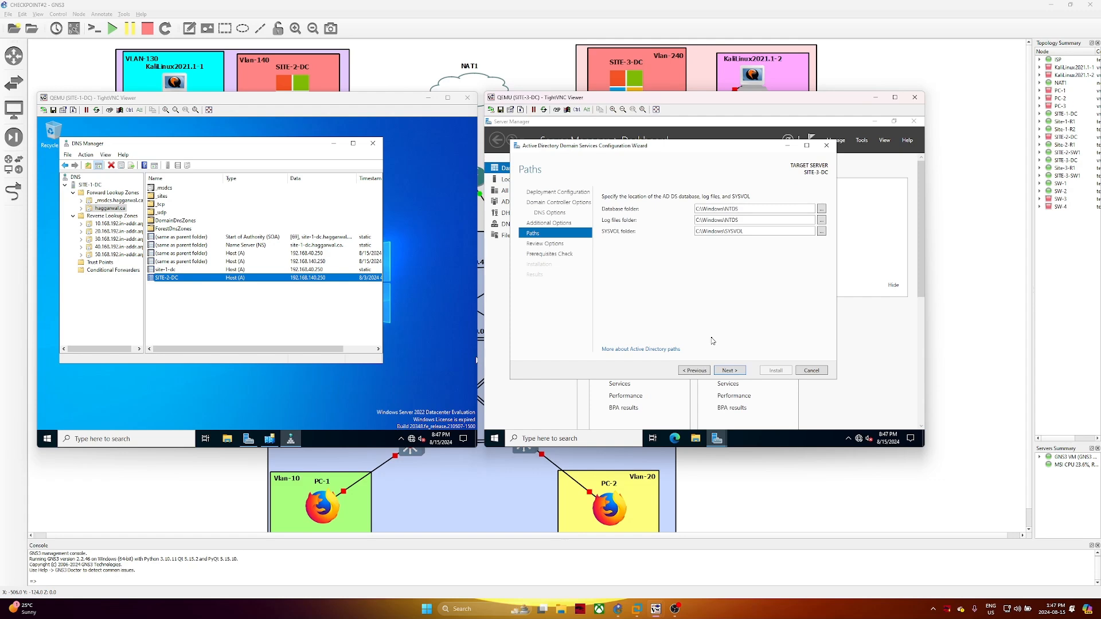
click(738, 370)
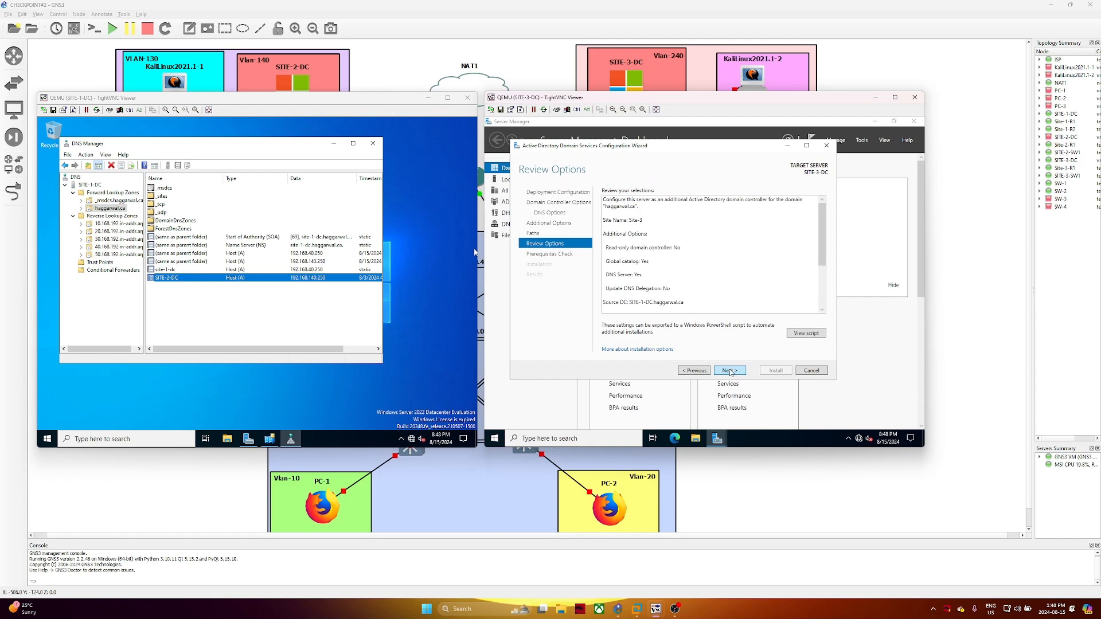
Run the prerequisite checks, start installing AD DS on SITE-3-DC, and minimize the SITE-1-DC viewer
click(730, 371)
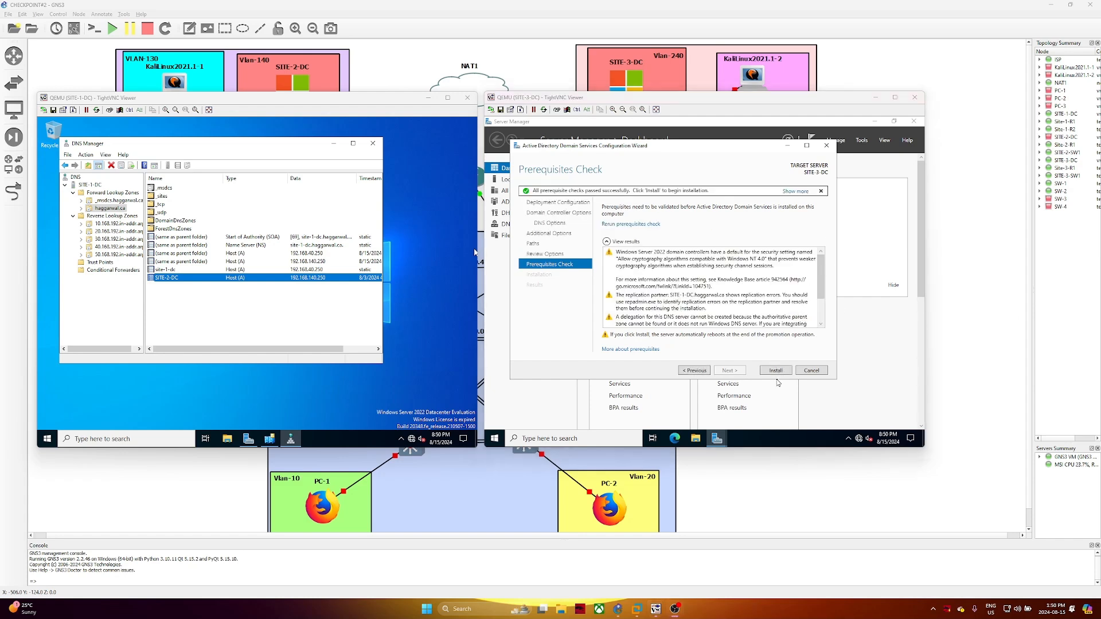
click(775, 371)
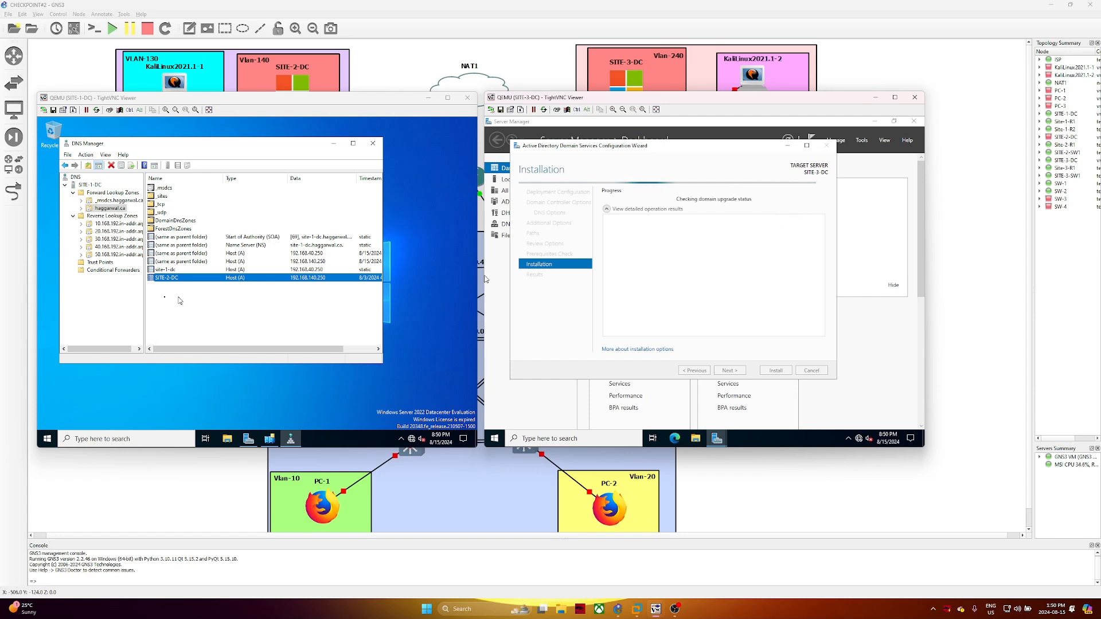
click(429, 97)
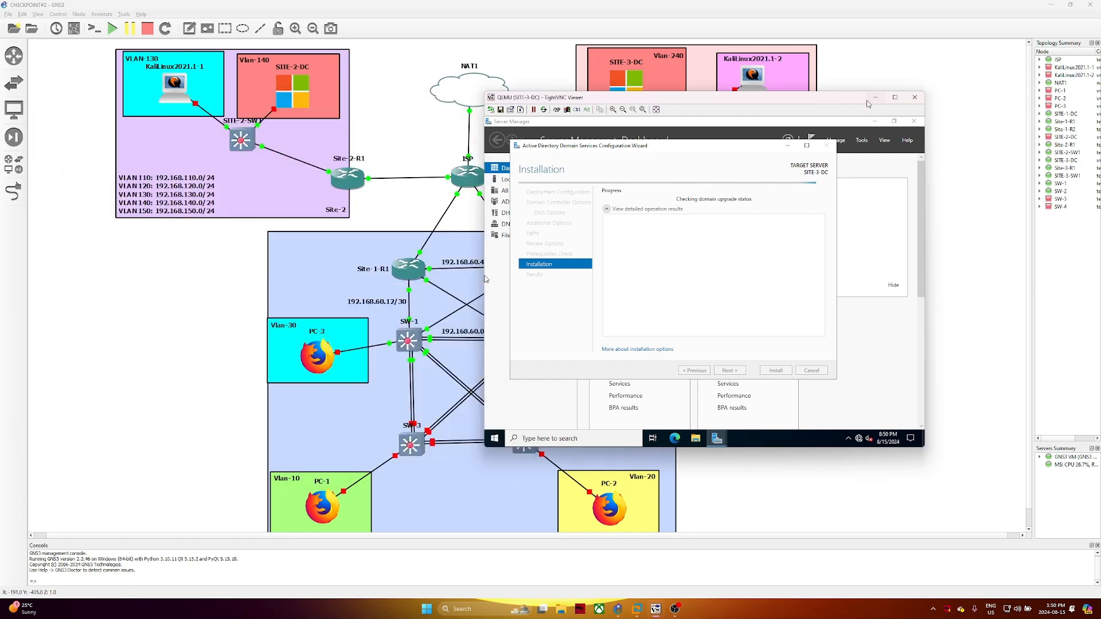
Minimize the SITE-3-DC viewer to view the GNS3 topology, then restore it from the taskbar
click(876, 98)
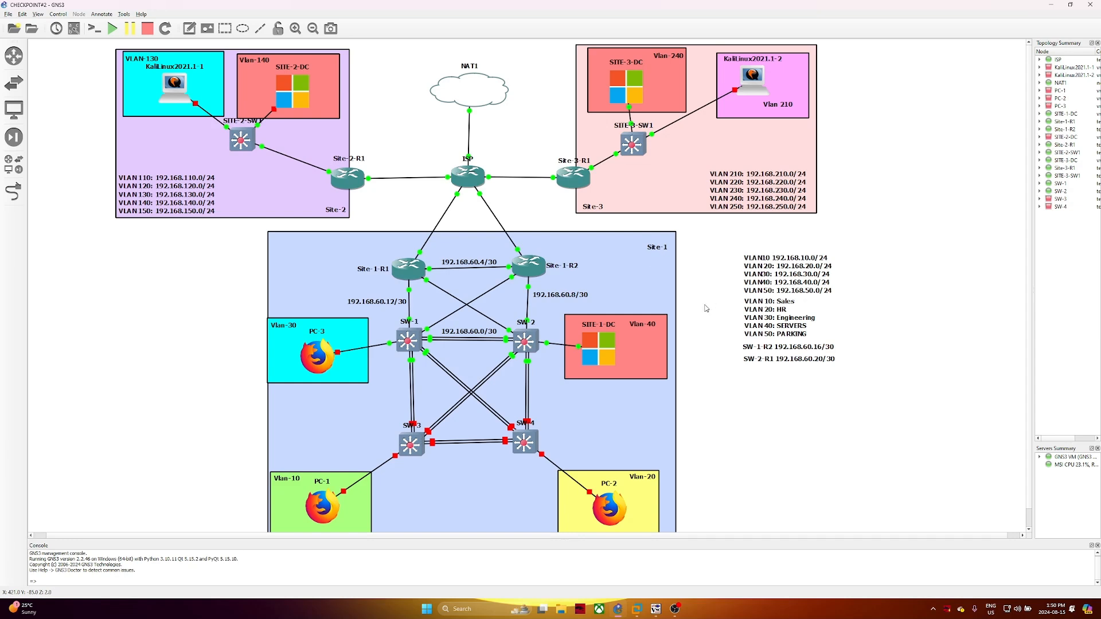
mouse_move(423, 346)
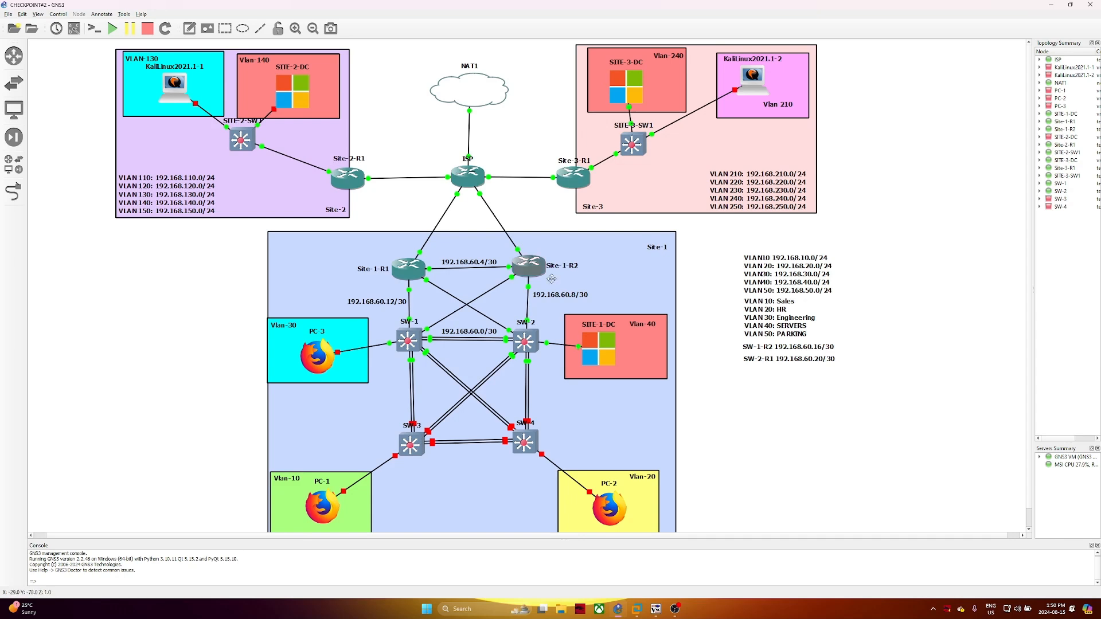
mouse_move(673, 615)
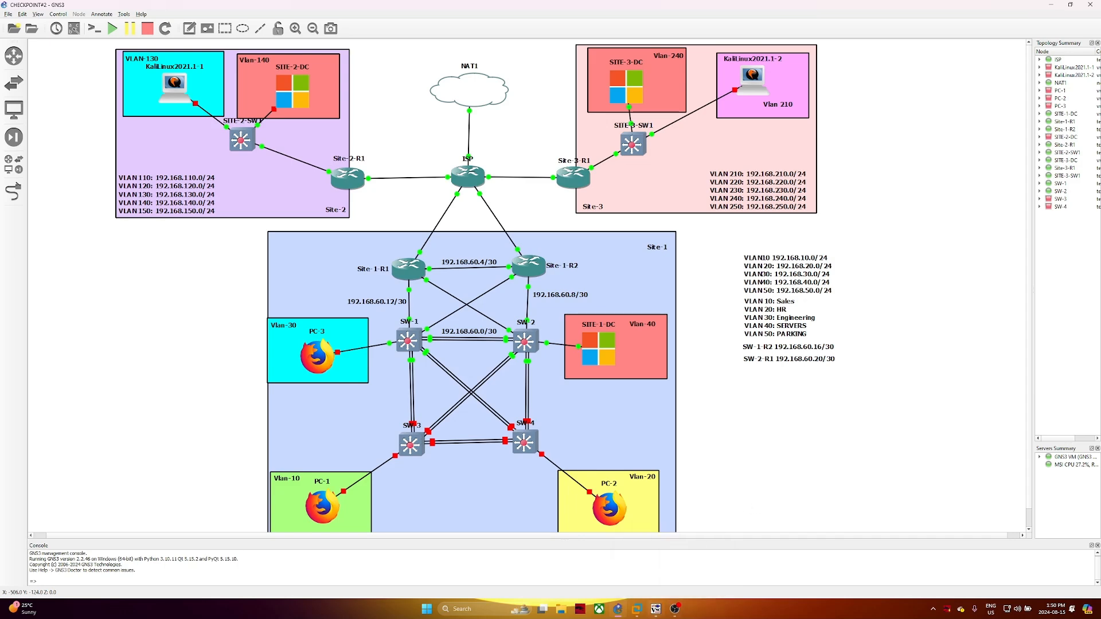
click(683, 573)
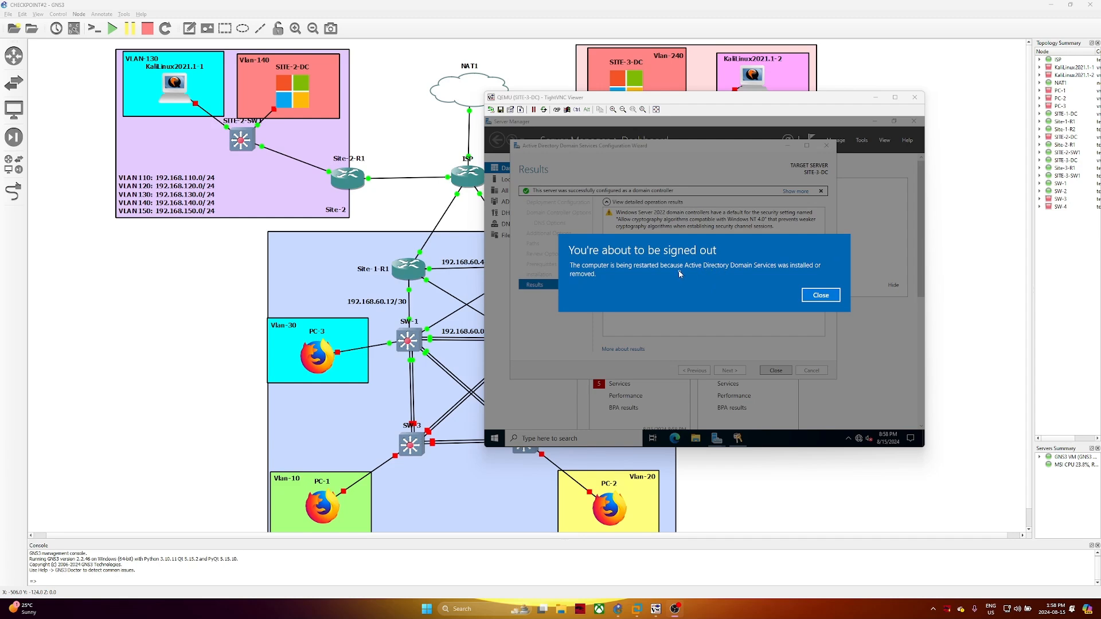
Let SITE-3-DC restart, then refresh the haggarwal.ca zone on SITE-1-DC without reloading it
click(821, 295)
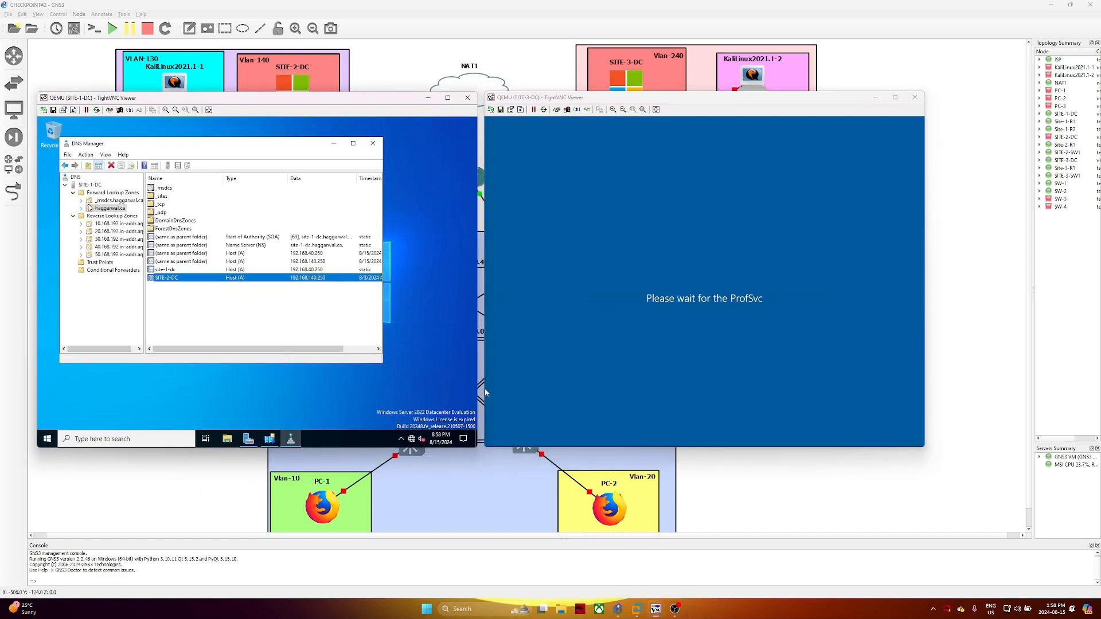
right_click(90, 210)
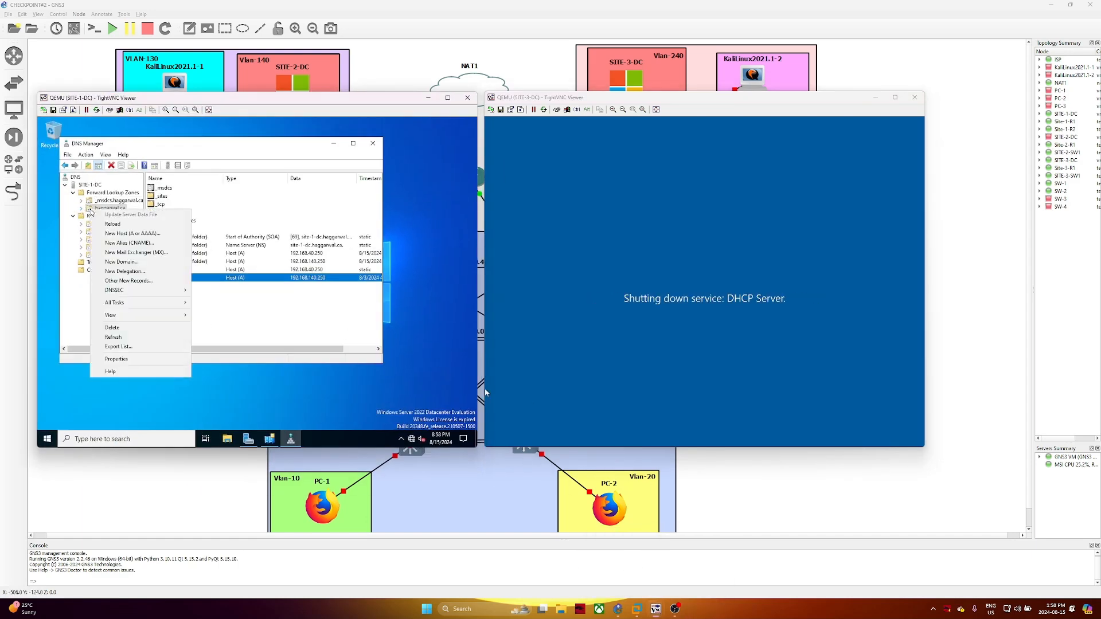
click(107, 336)
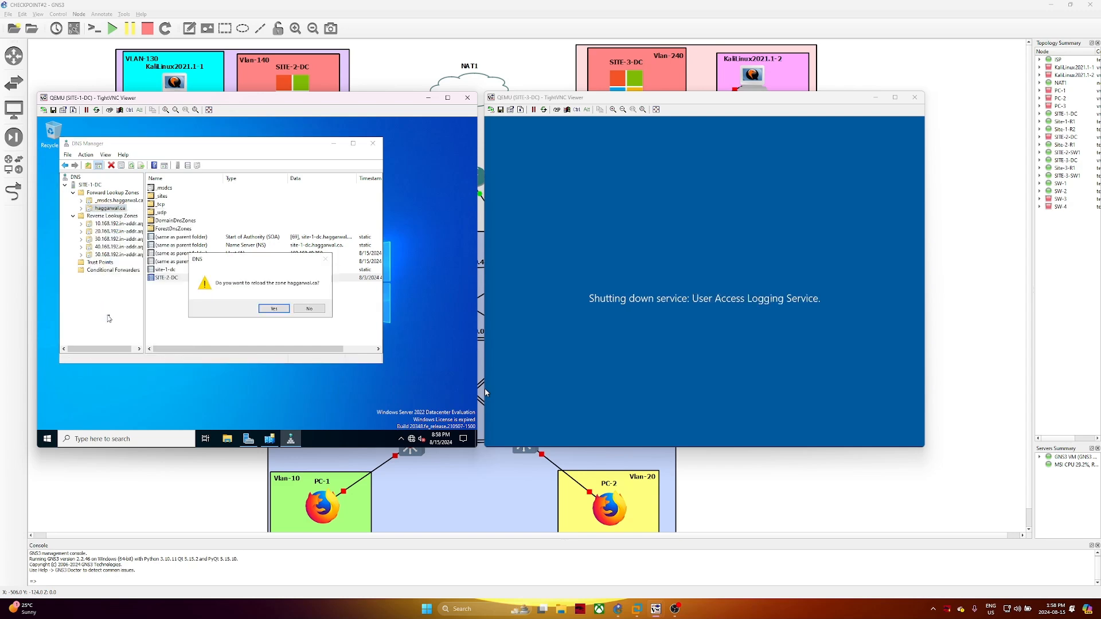
click(307, 309)
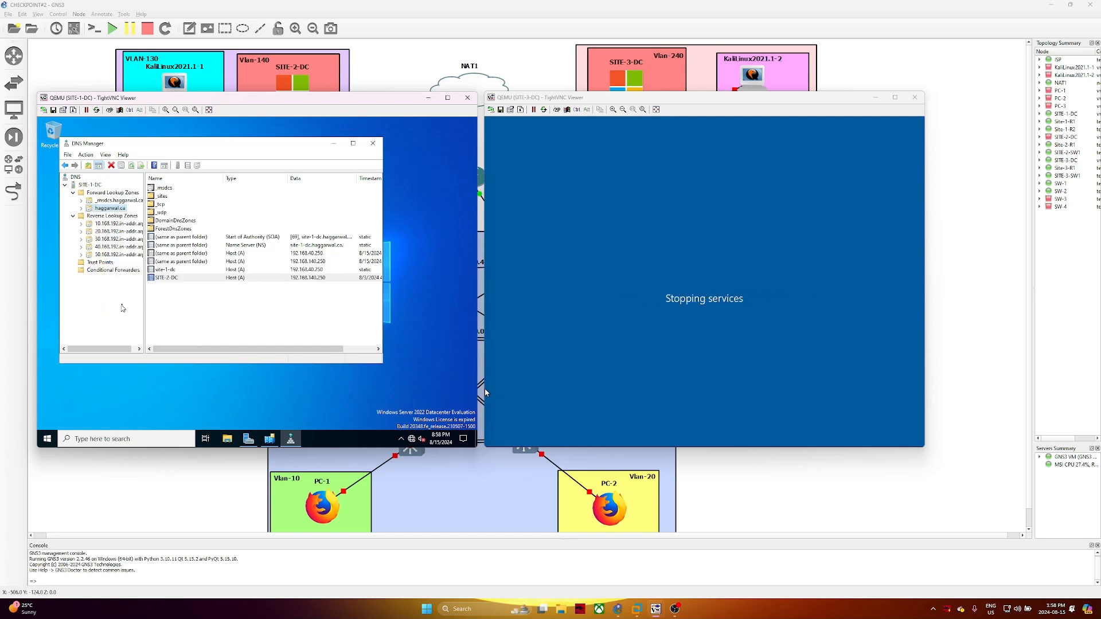
right_click(228, 308)
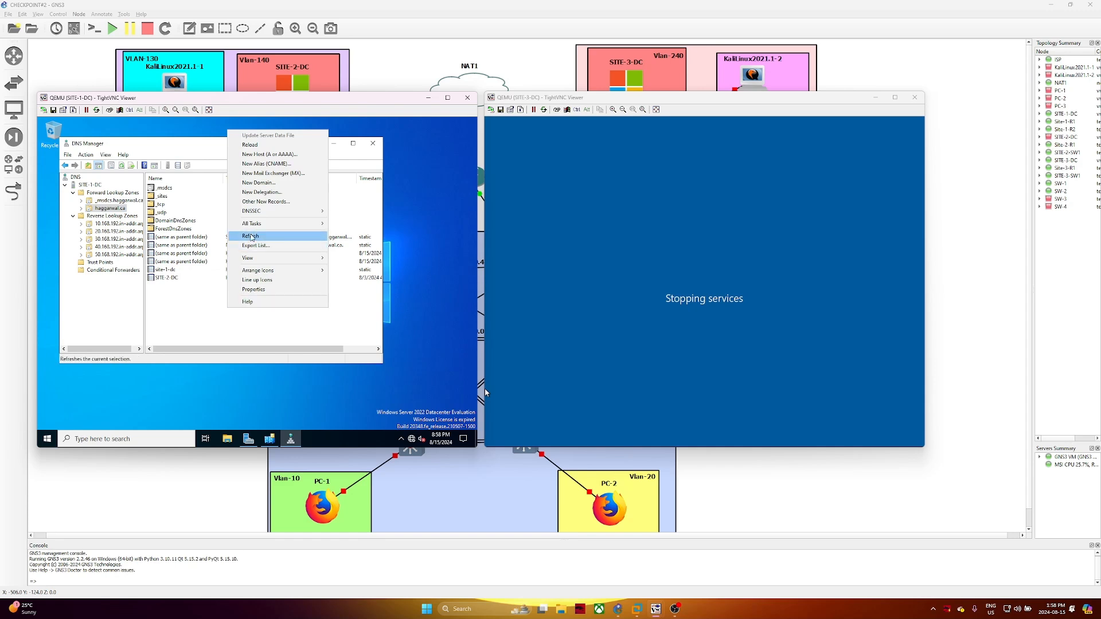
click(251, 237)
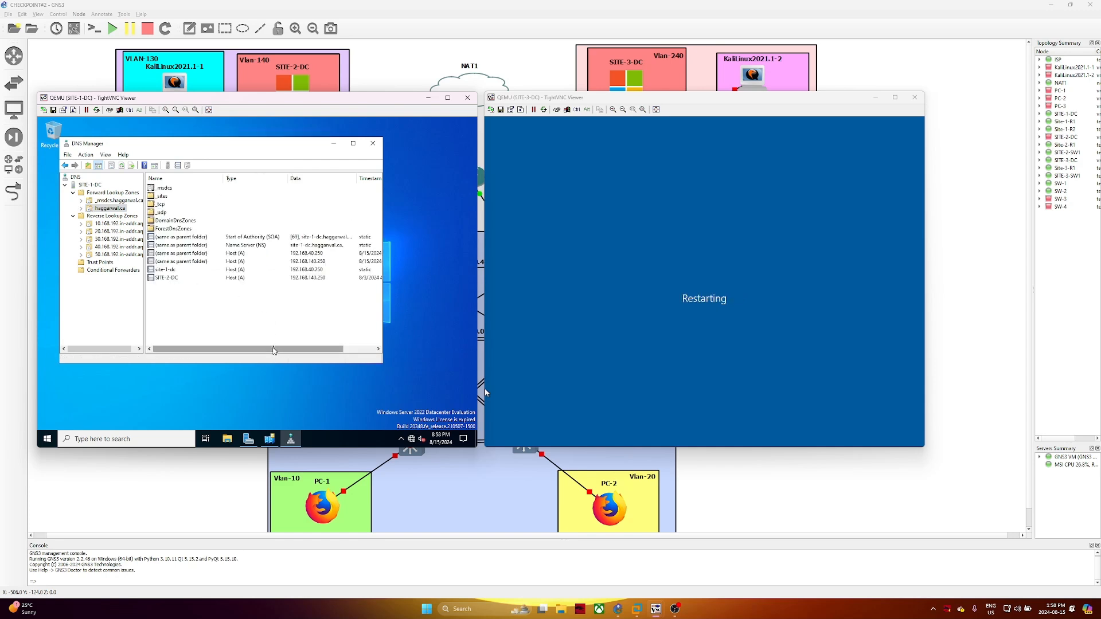
mouse_move(323, 350)
mouse_down()
mouse_move(359, 356)
mouse_move(318, 352)
mouse_up()
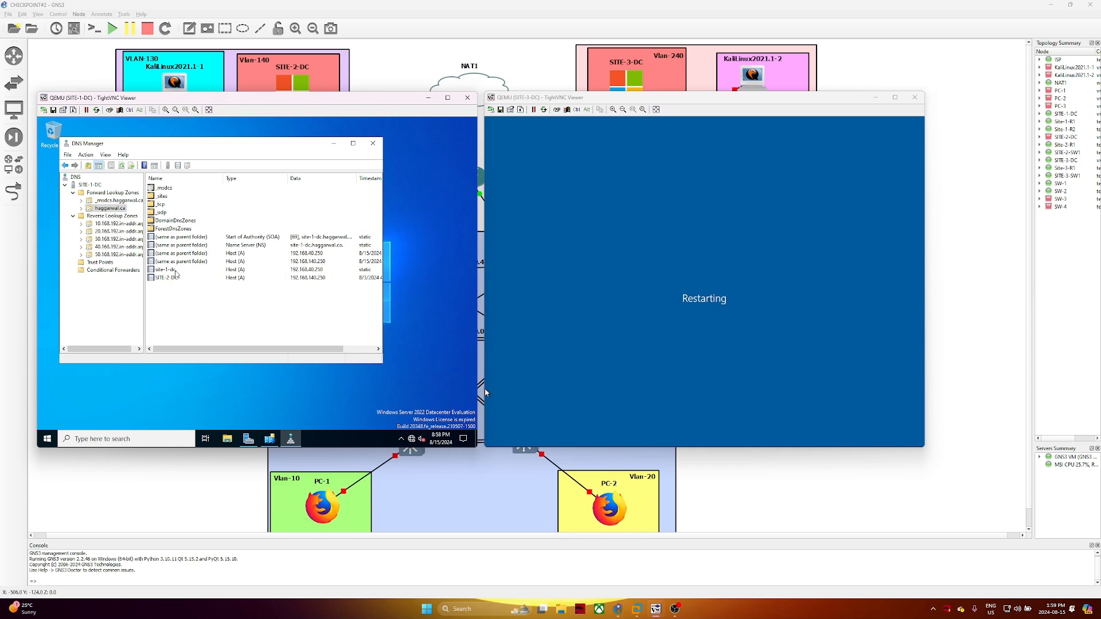
right_click(176, 273)
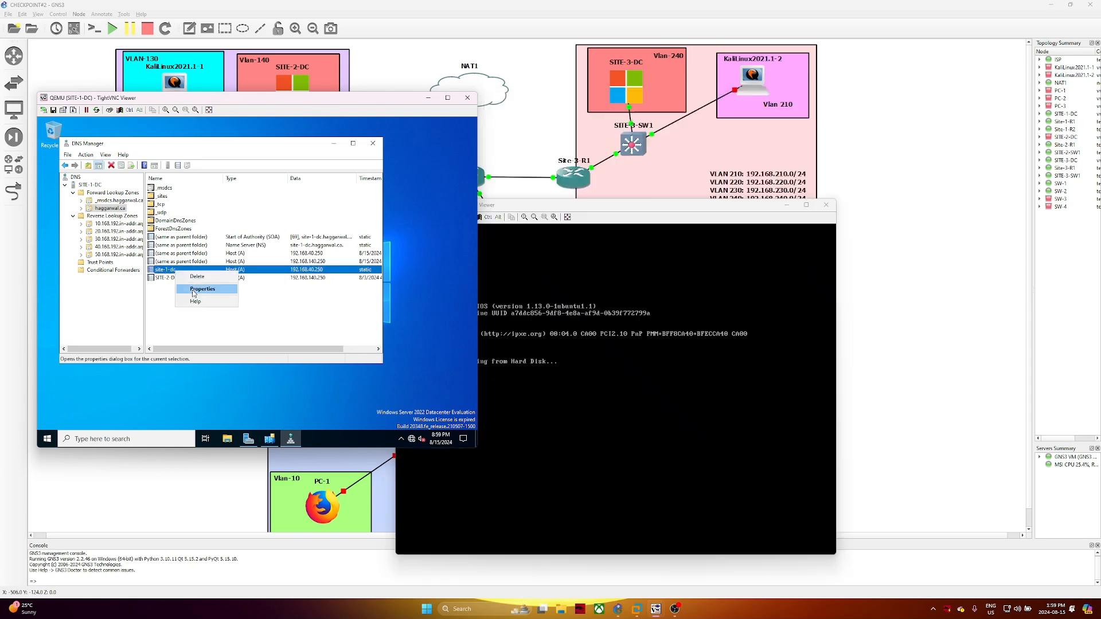
Inspect the site-1-dc host record's properties and close them unchanged
click(193, 291)
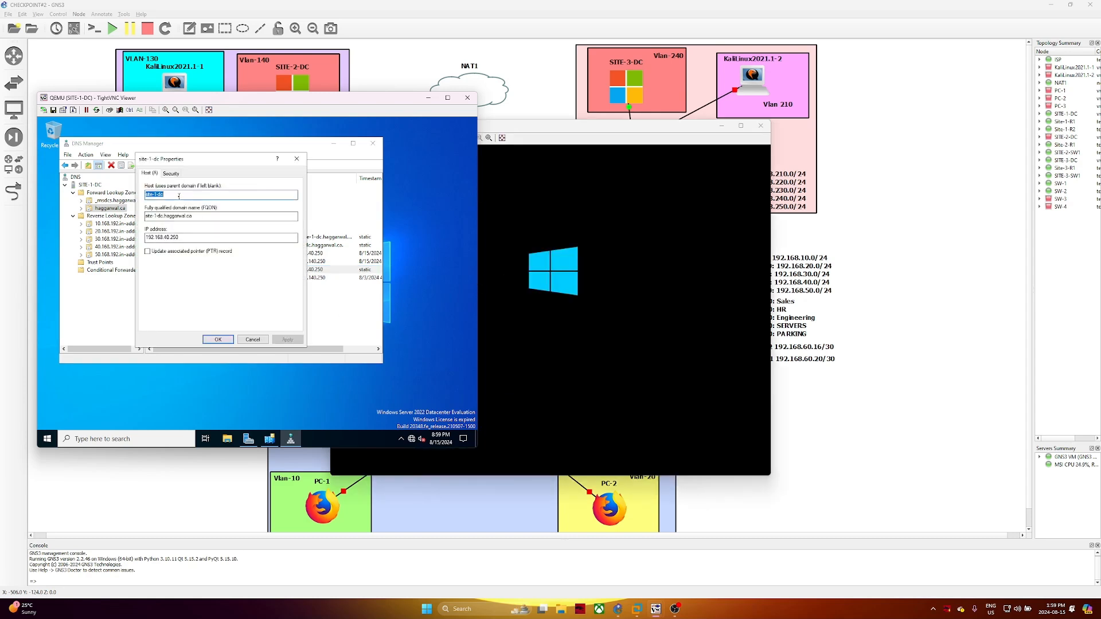
drag(185, 164, 273, 164)
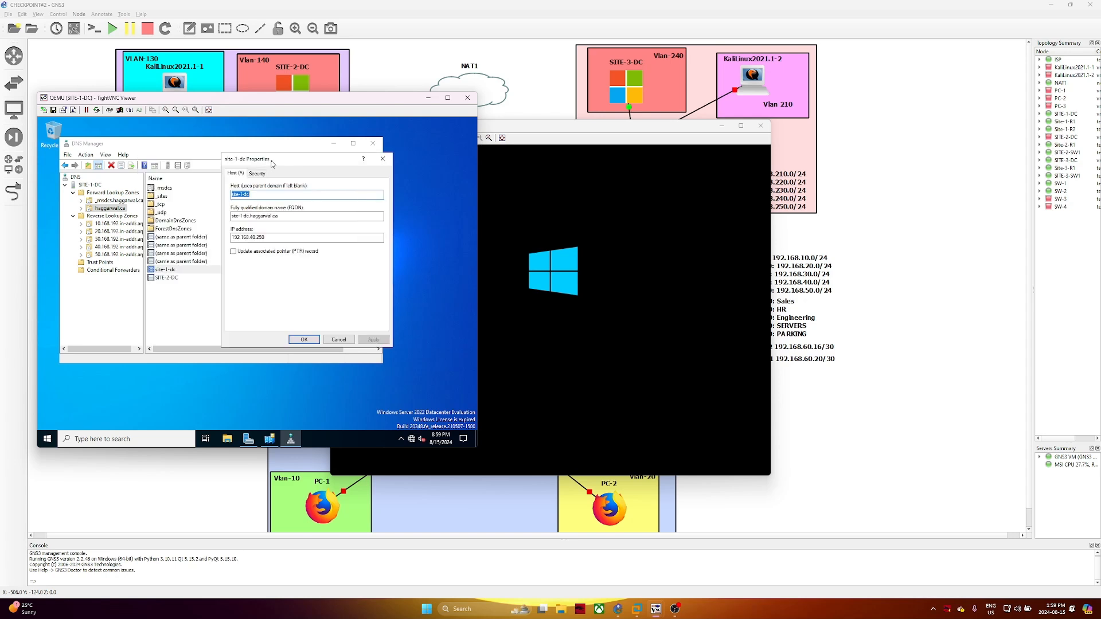
click(259, 197)
click(339, 340)
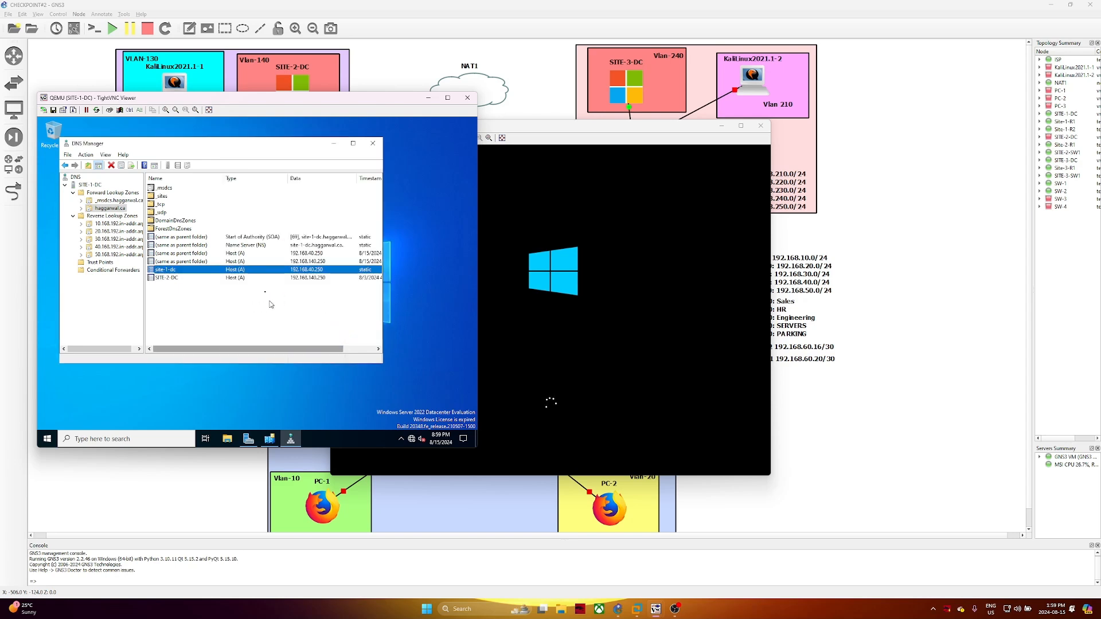
Look through the 192.168.140.250, 192.168.40.250 and SITE-2-DC host records for SITE-3-DC
click(225, 262)
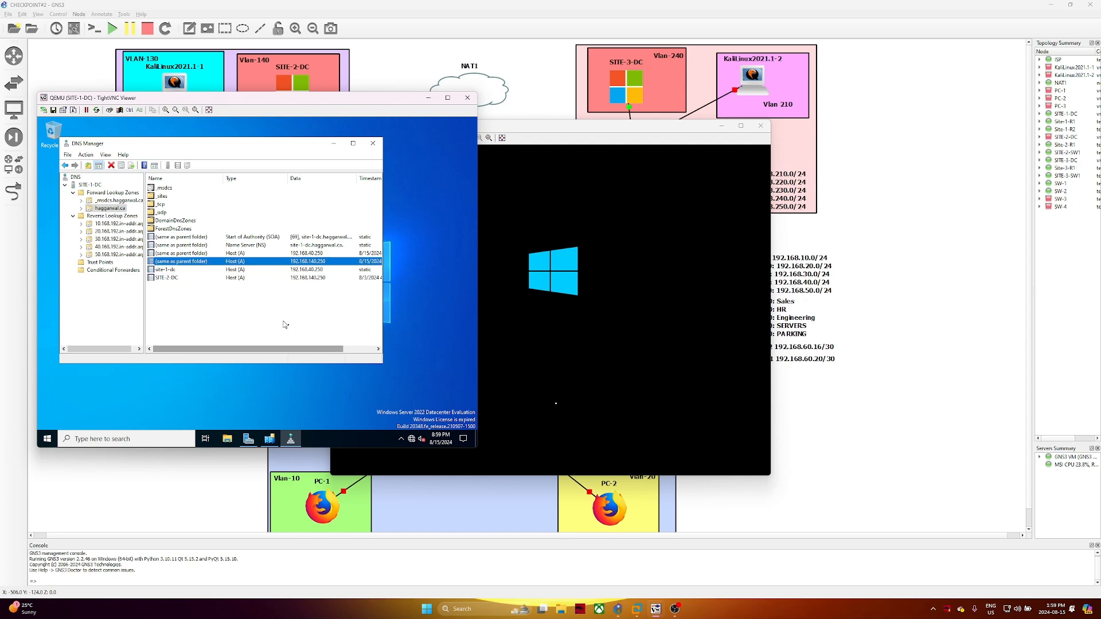
click(335, 254)
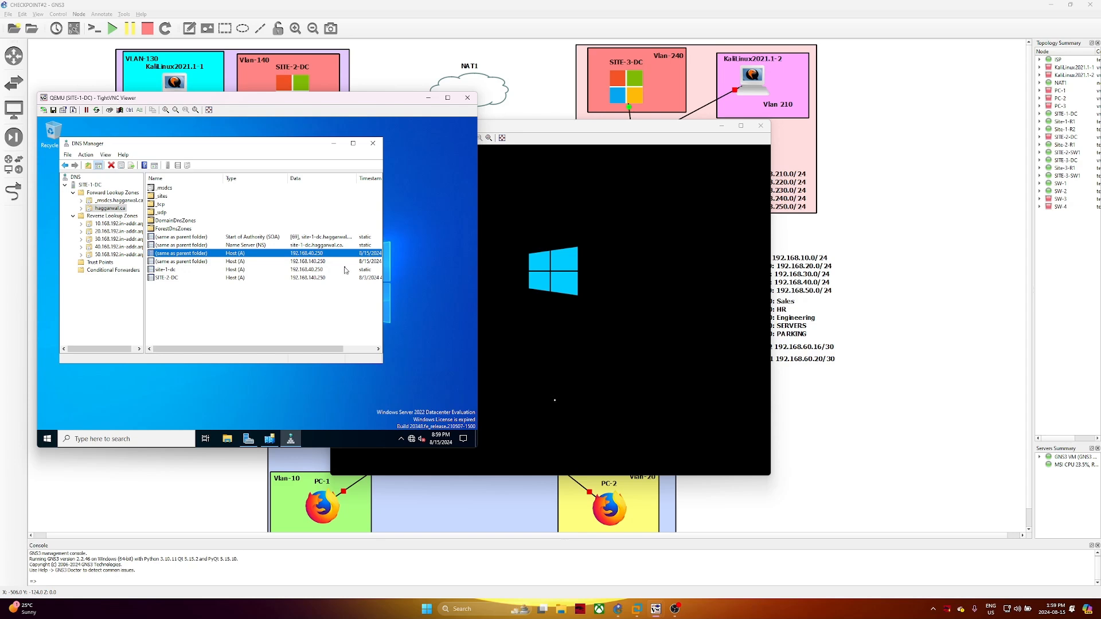
click(346, 269)
click(347, 277)
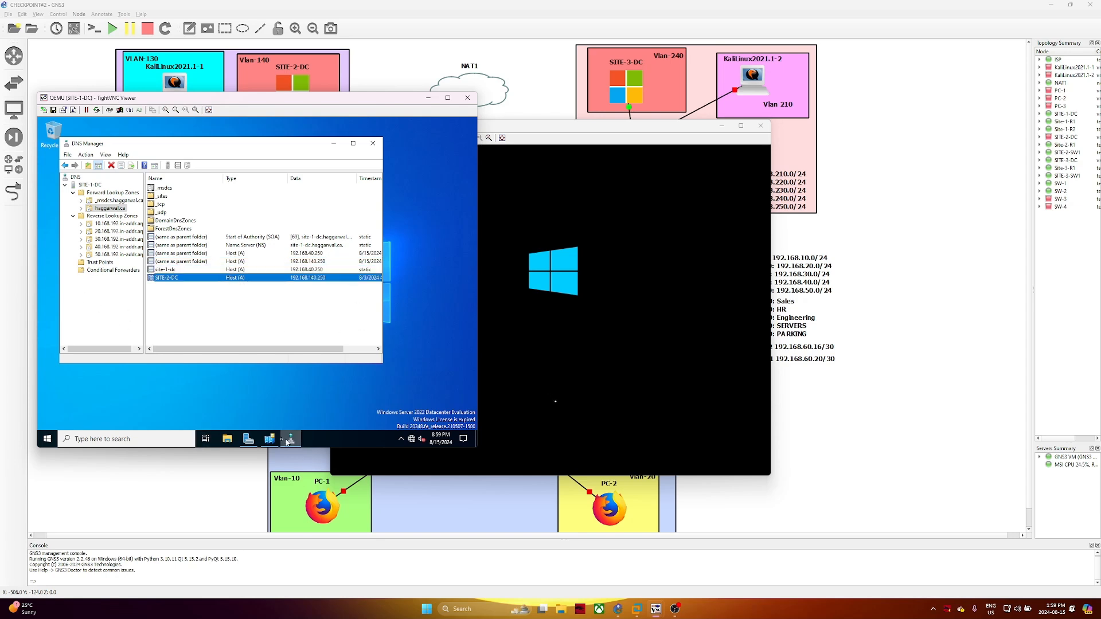
Expand the Site-1, Site-2 and Site-3 servers in Sites and Services, confirming SITE-3-DC under Site-3
mouse_move(275, 444)
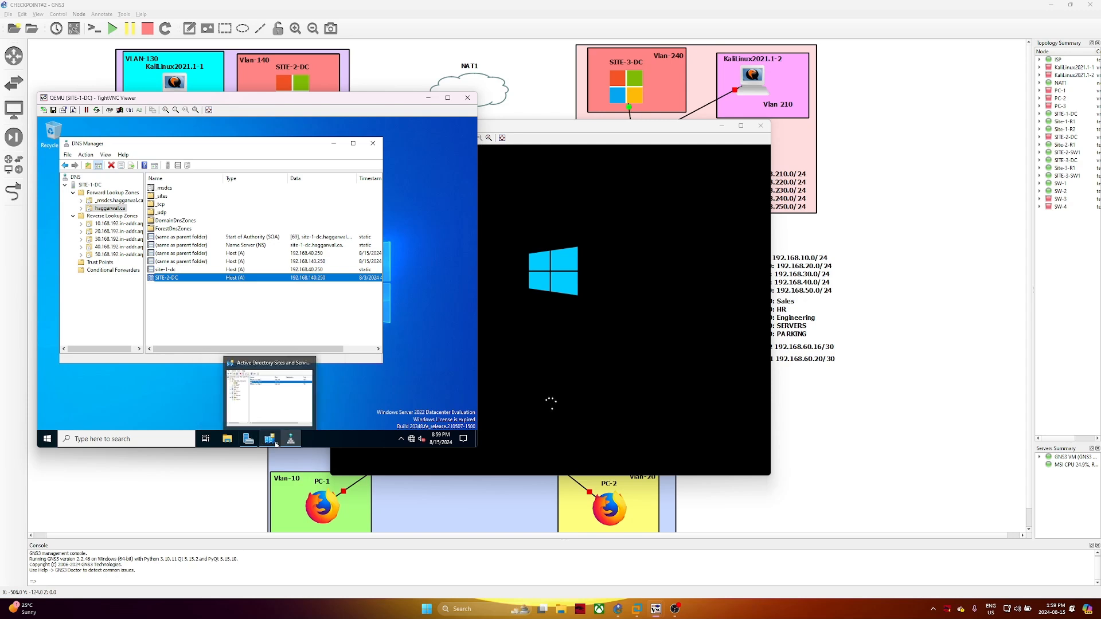
click(276, 443)
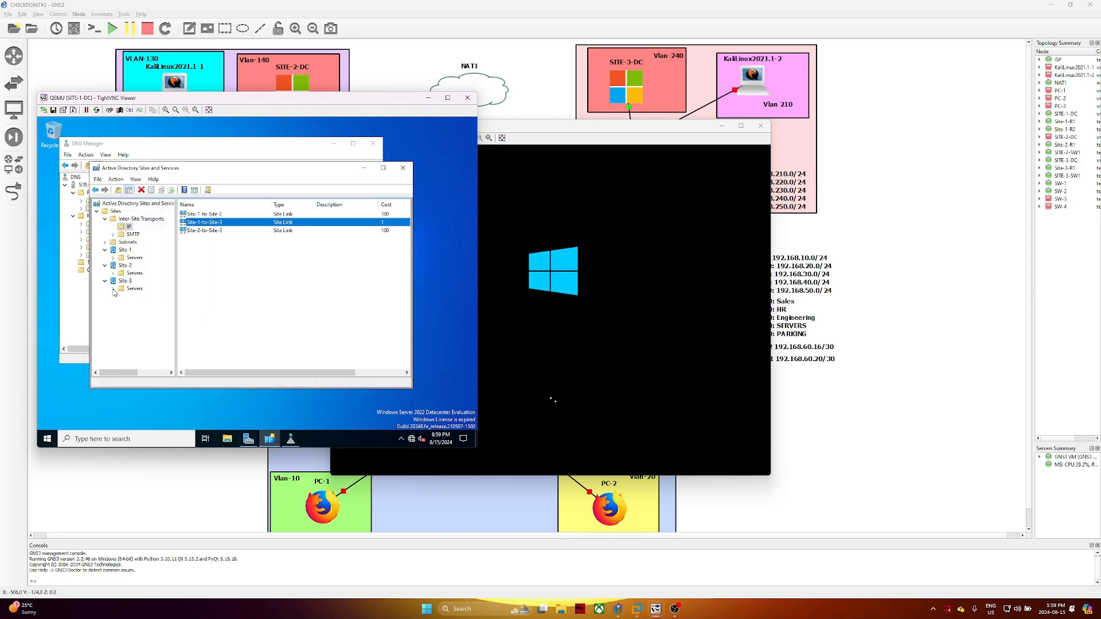
click(113, 289)
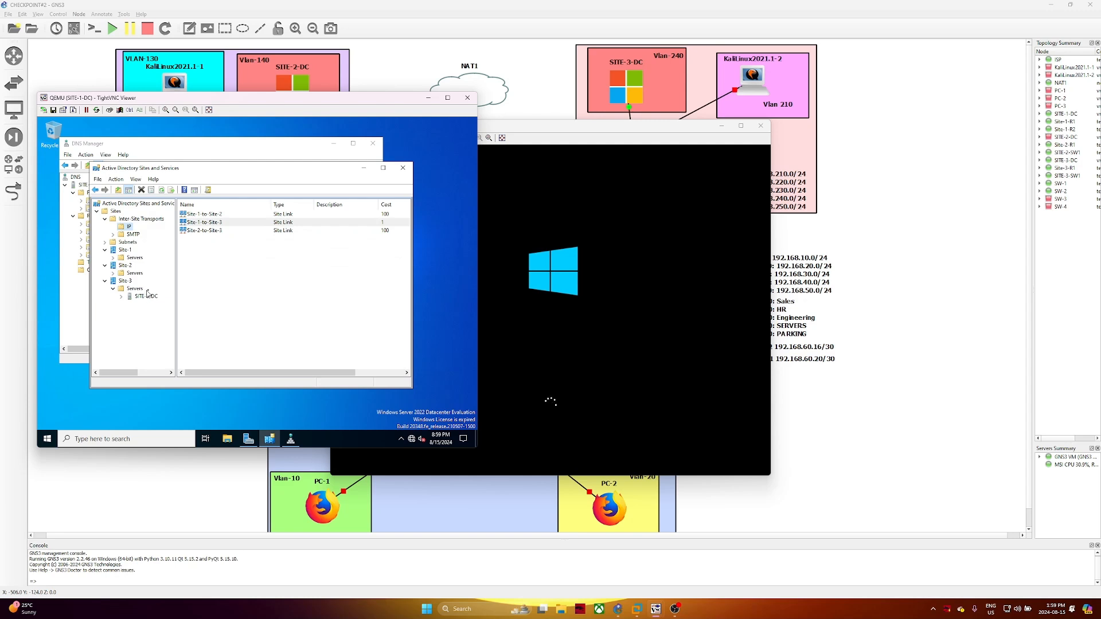
click(113, 273)
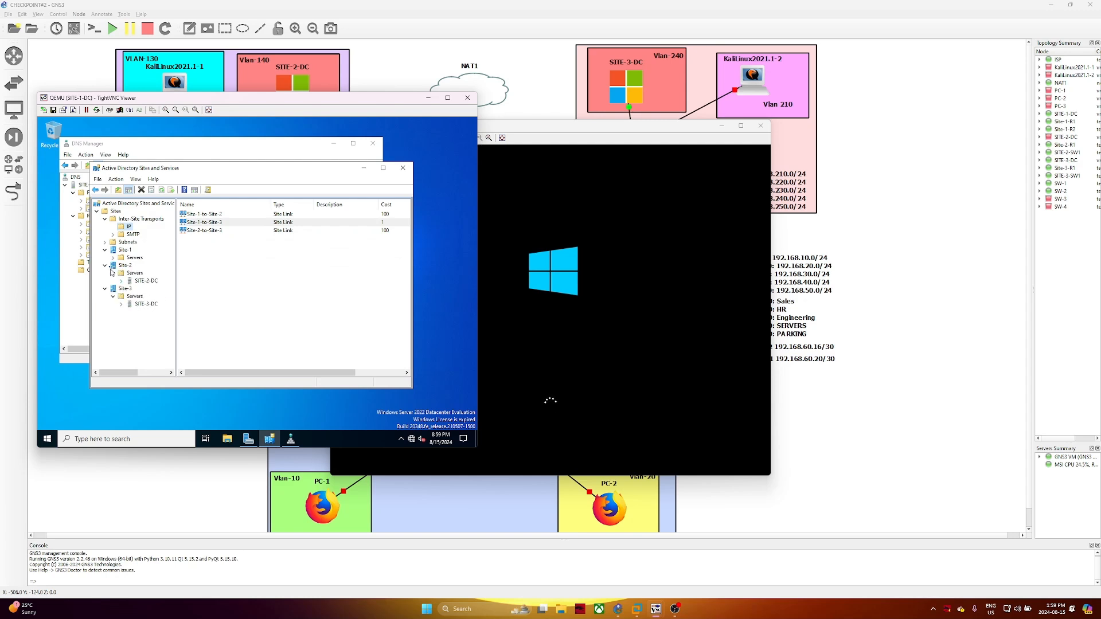
click(114, 258)
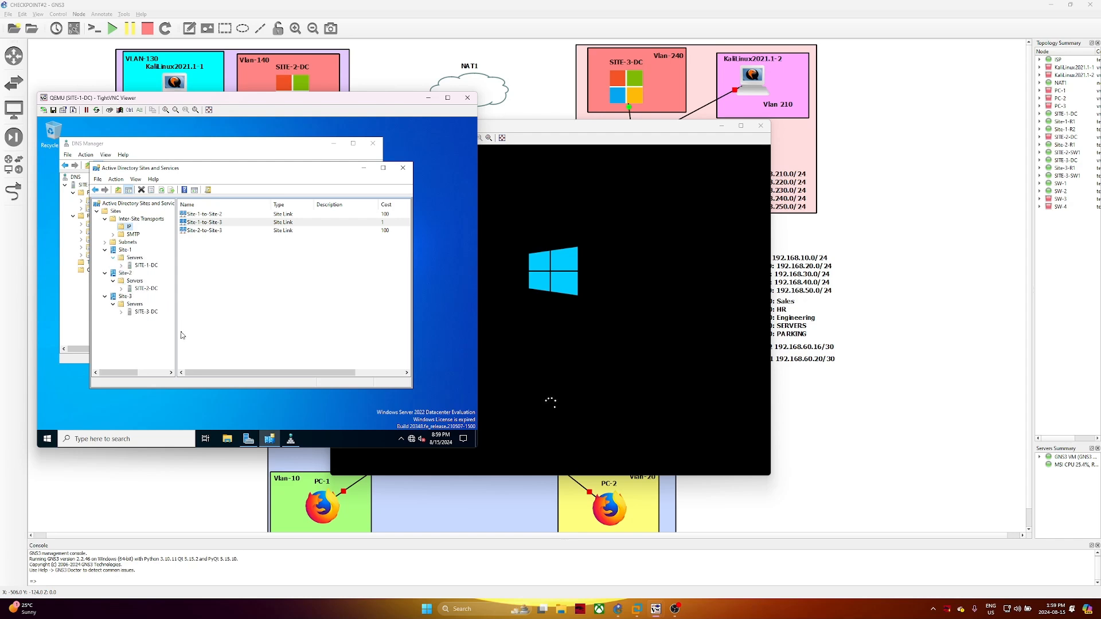
click(147, 313)
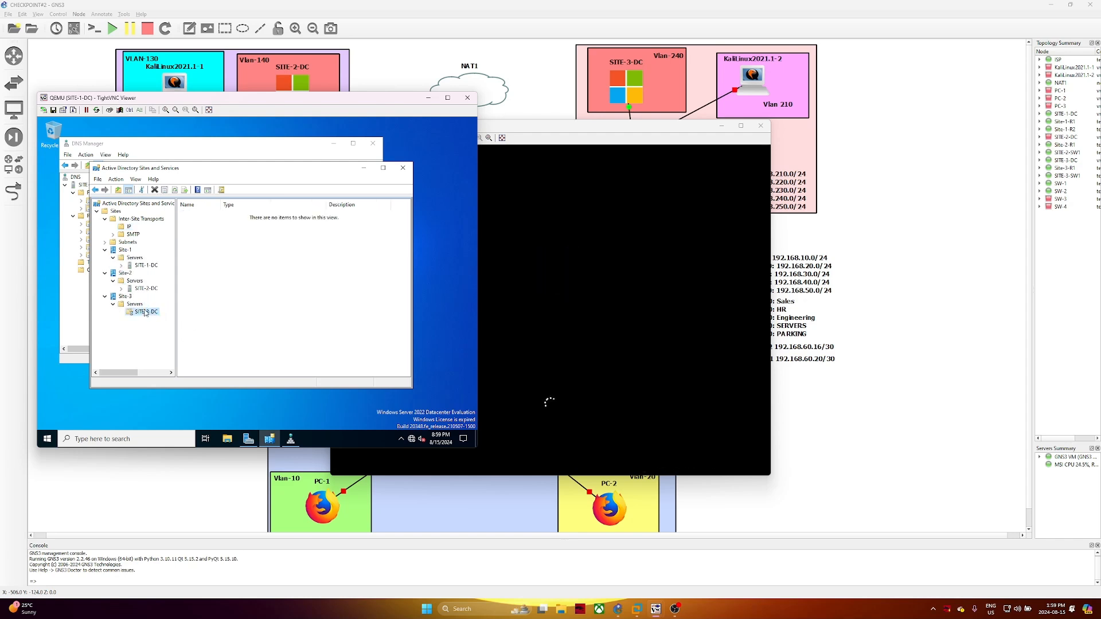
click(403, 167)
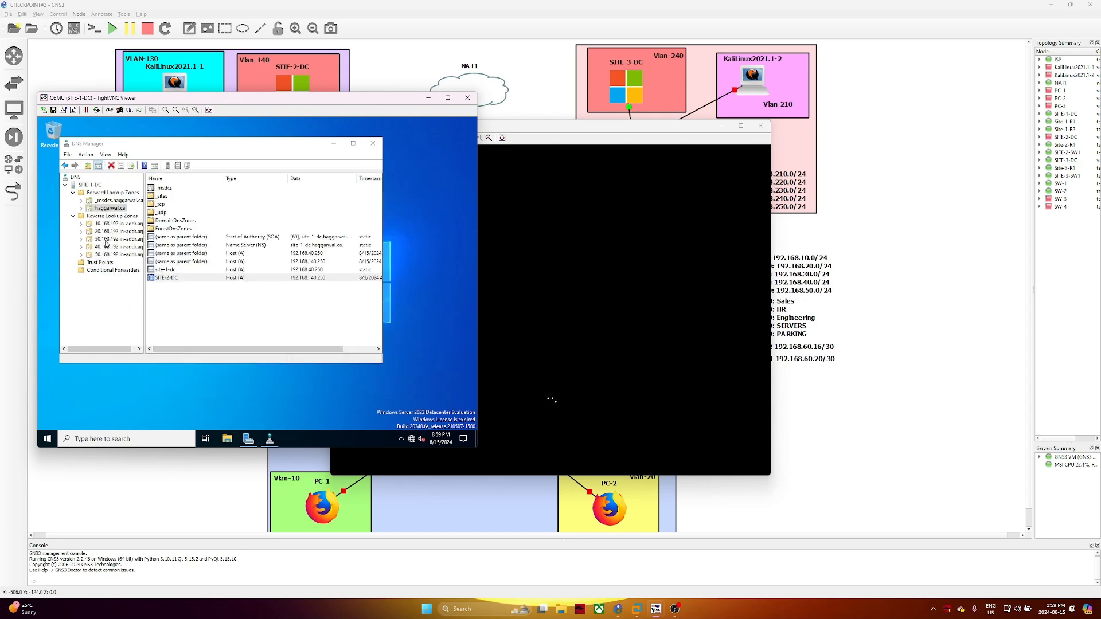
Reload the haggarwal.ca DNS zone and confirm the reload
click(115, 210)
right_click(193, 299)
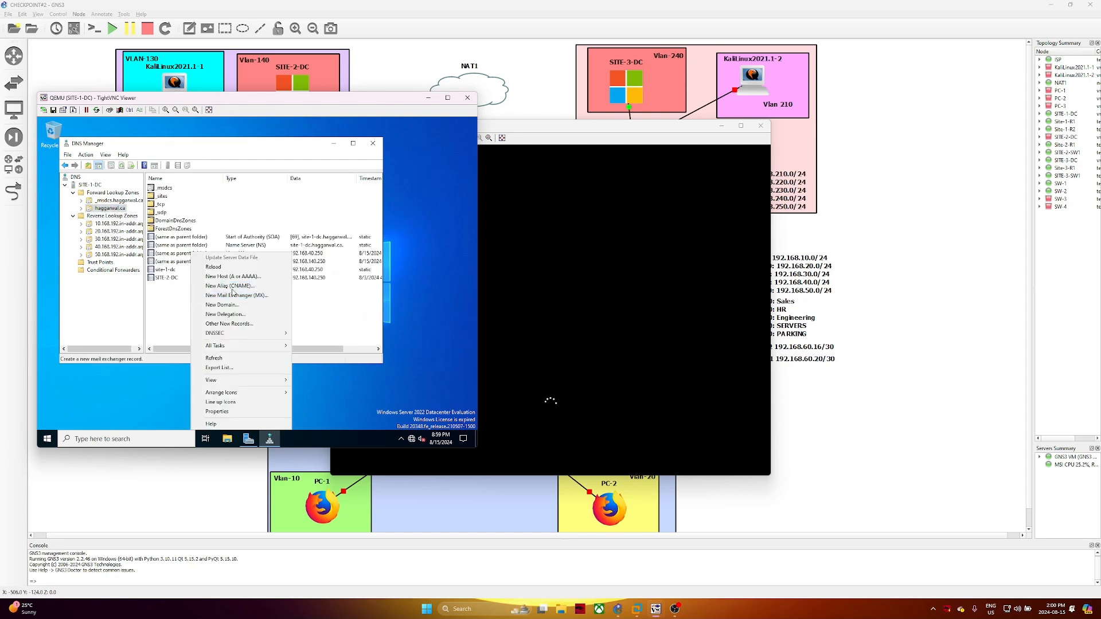
click(238, 268)
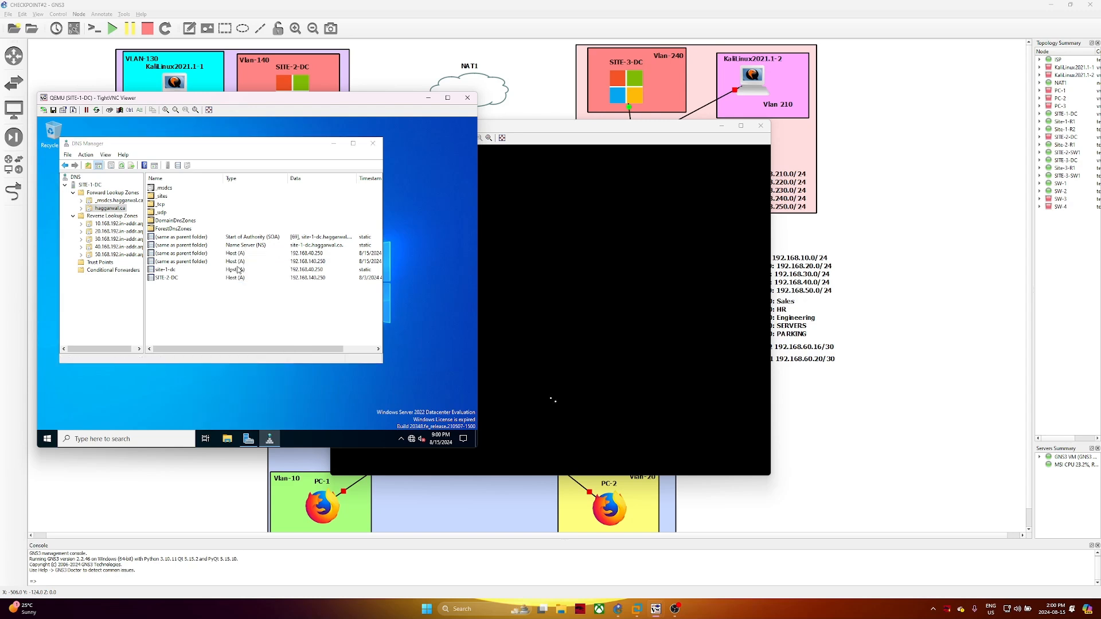
click(274, 310)
click(103, 211)
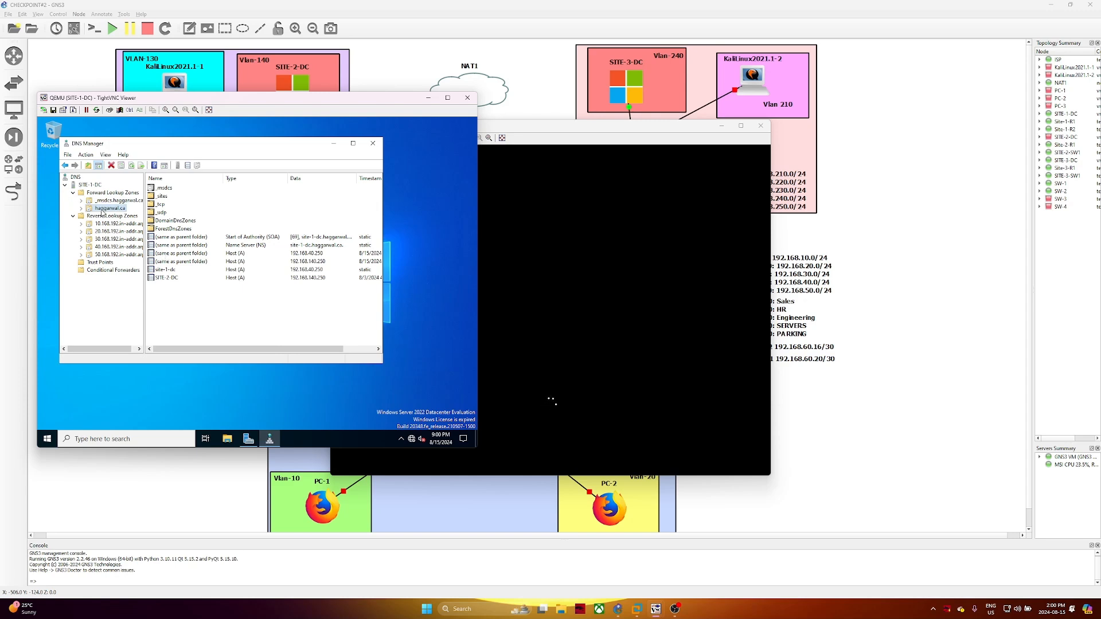
right_click(105, 212)
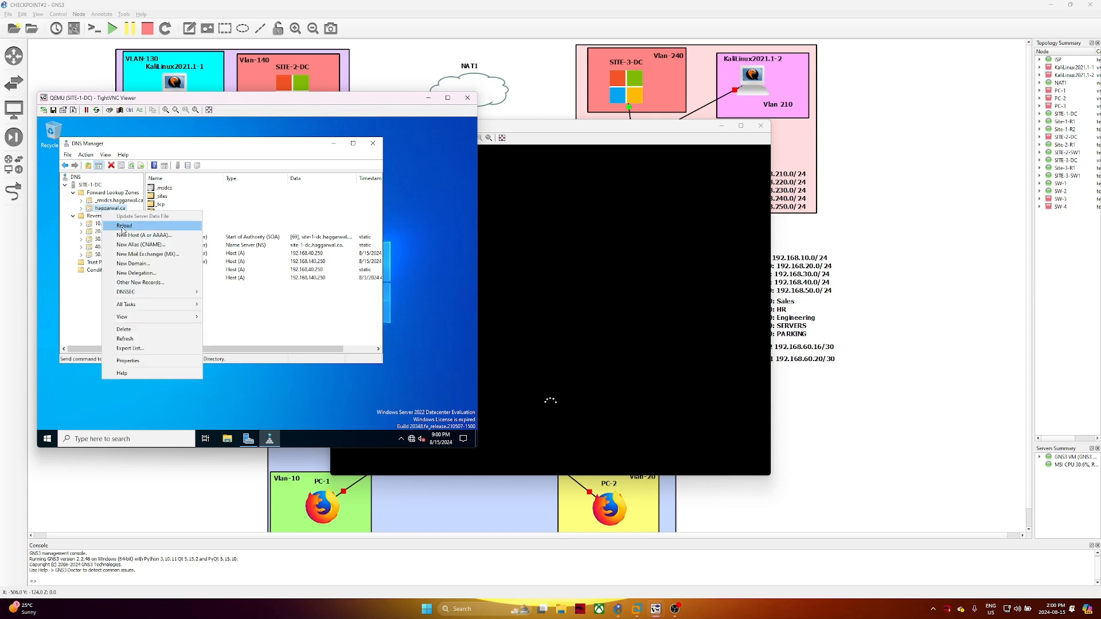
Reload and then refresh the haggarwal.ca zone's record list
click(122, 227)
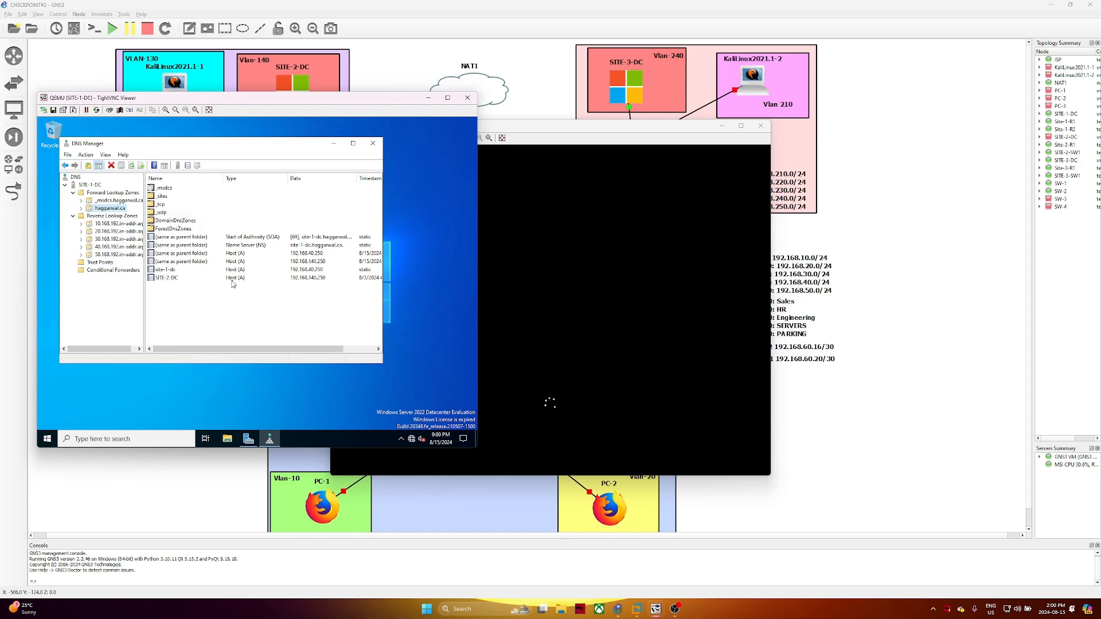
right_click(114, 210)
click(133, 224)
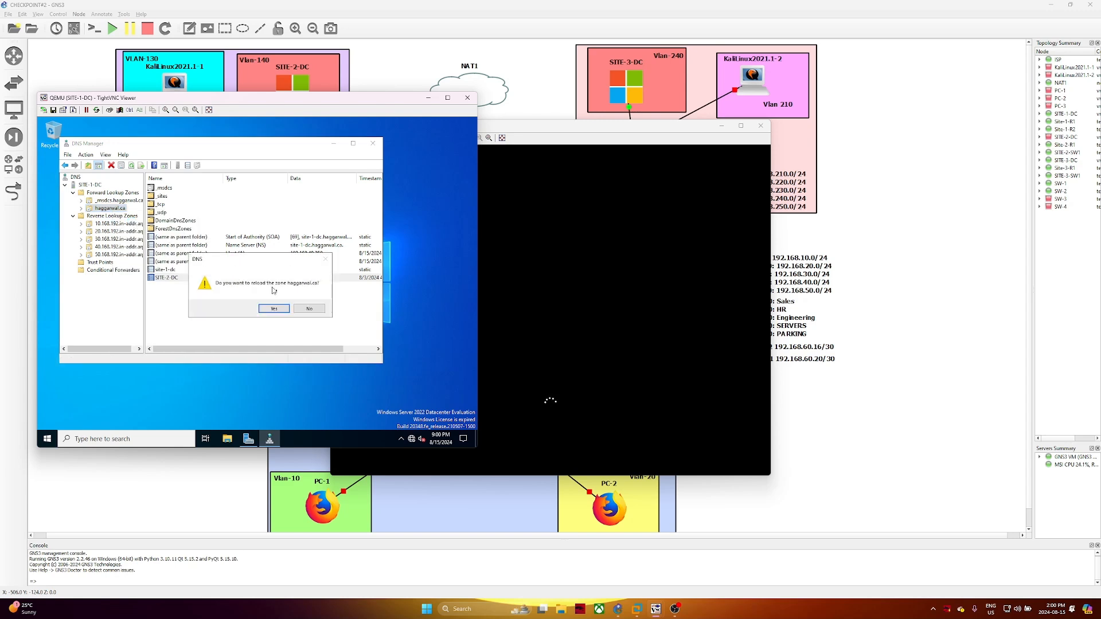
click(271, 304)
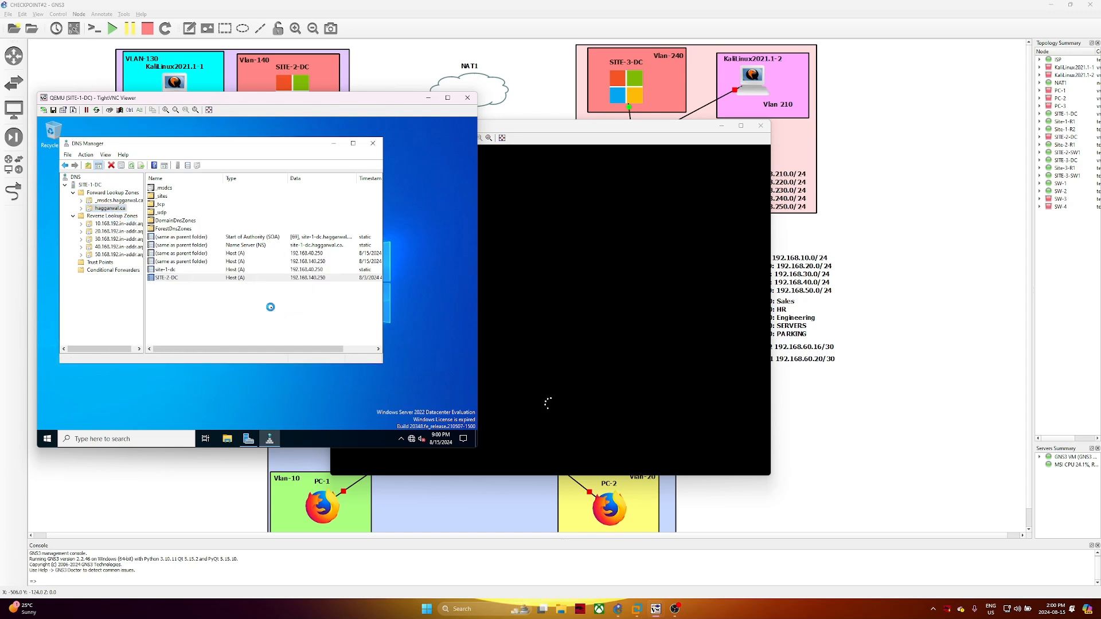
right_click(112, 213)
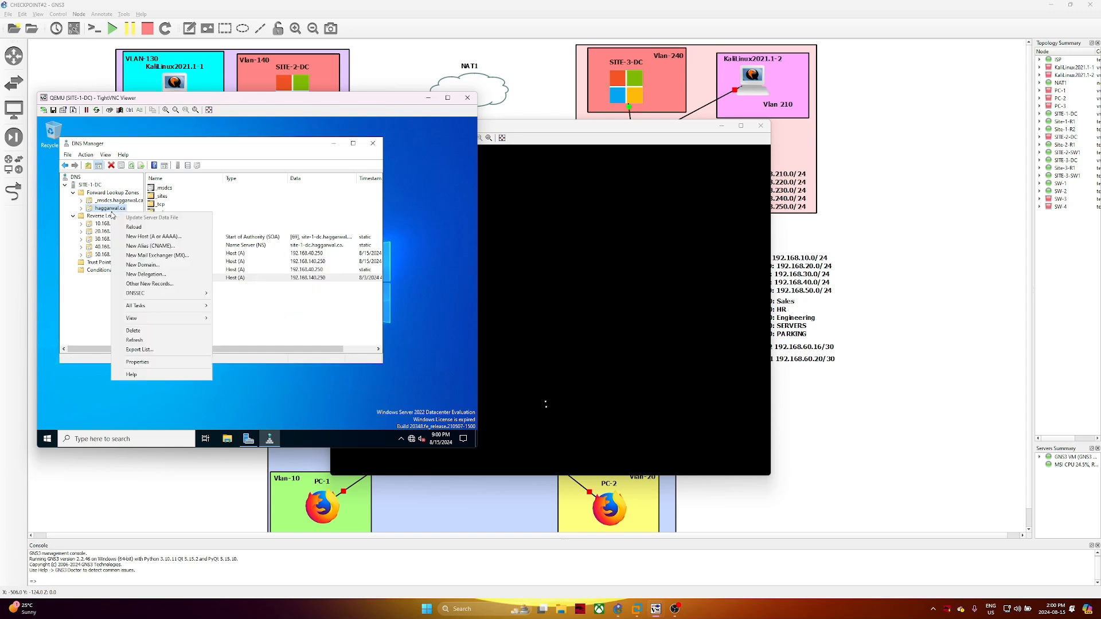
click(174, 342)
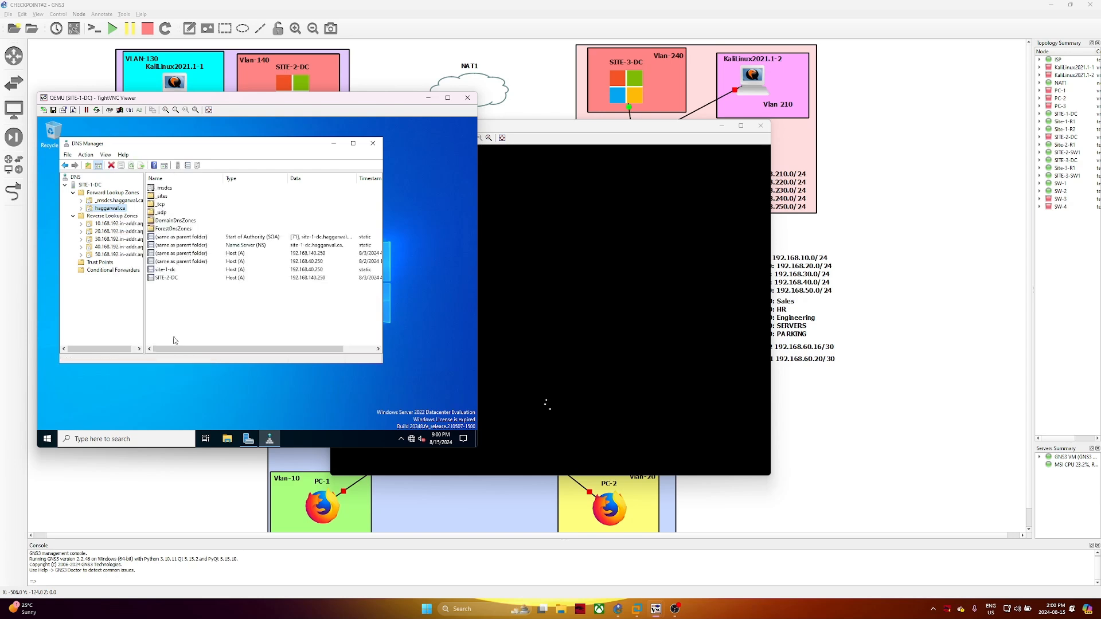
click(217, 255)
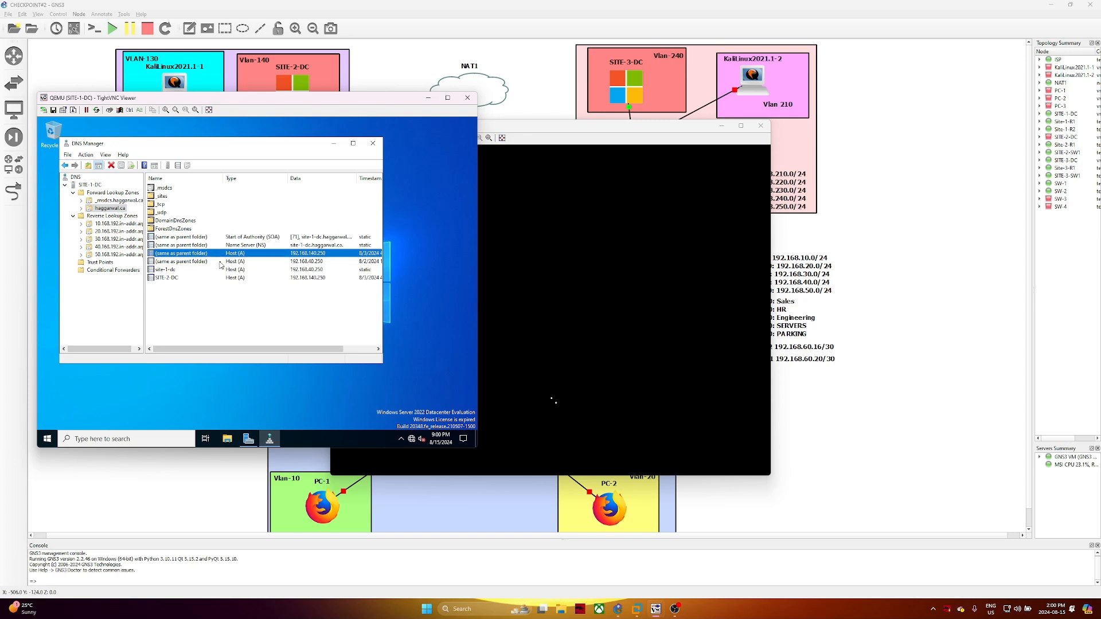
Check the SOA record's Name Servers tab, which lists only site-1-dc.haggarwal.ca, then close it
click(236, 238)
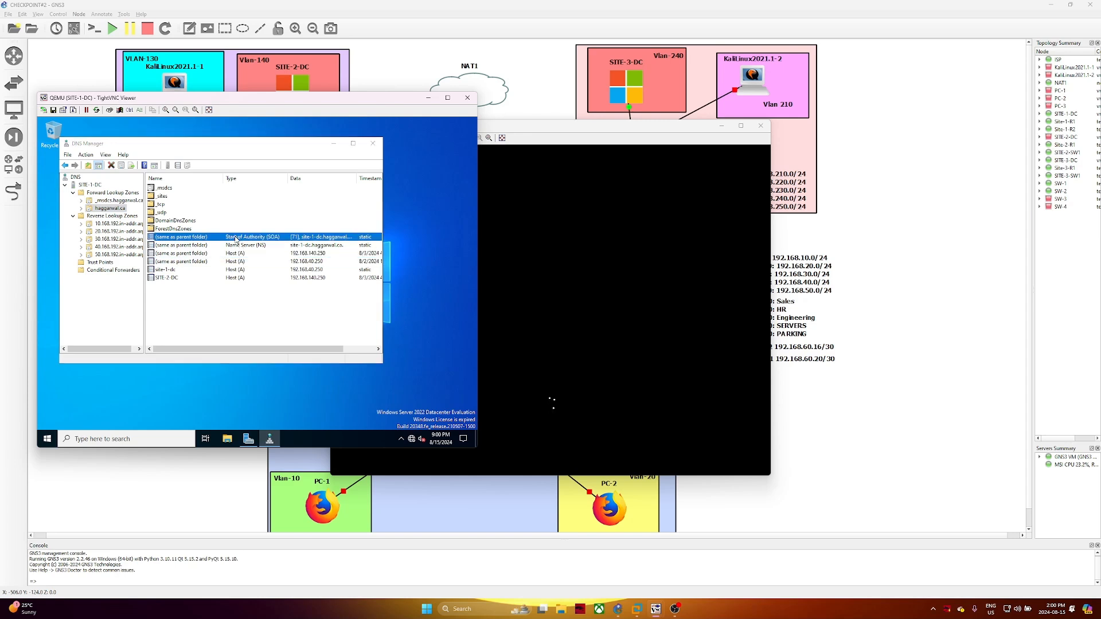
double_click(236, 238)
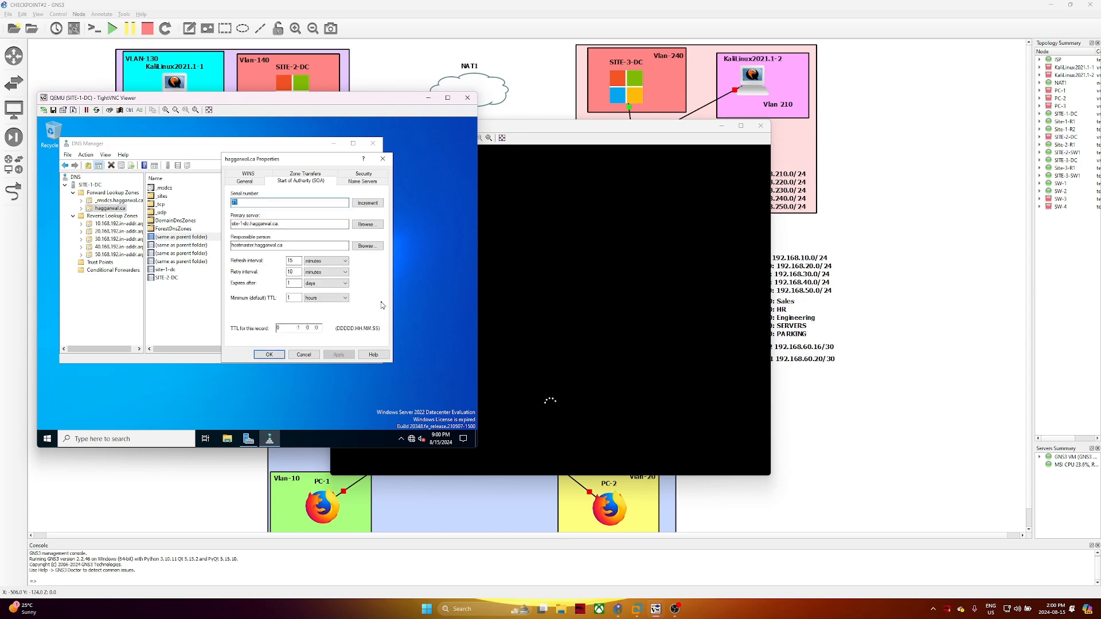
click(364, 182)
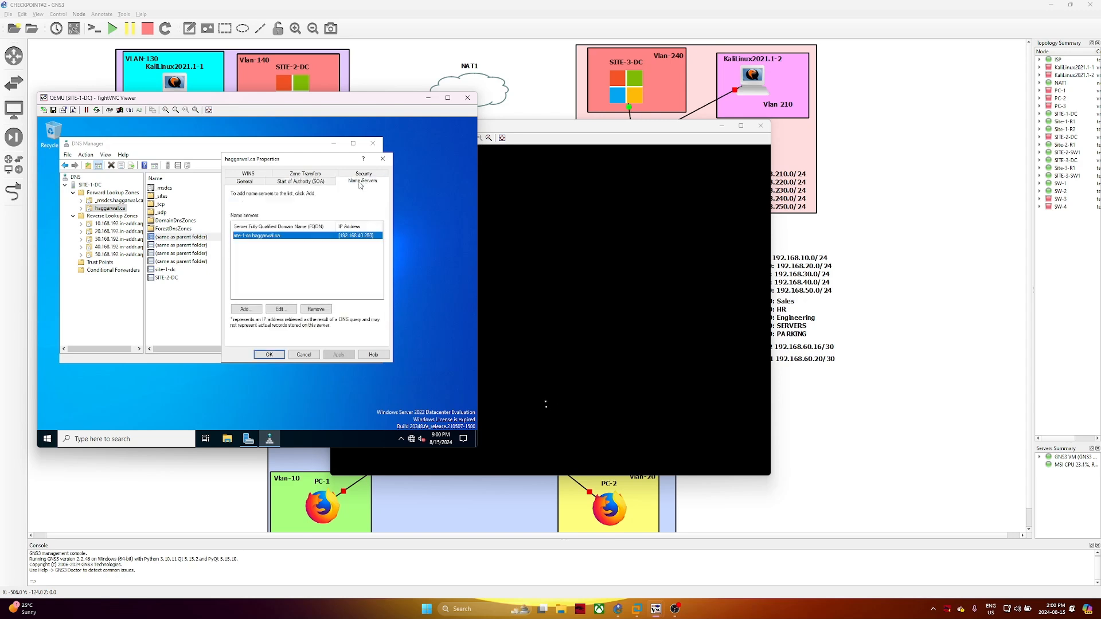
click(383, 159)
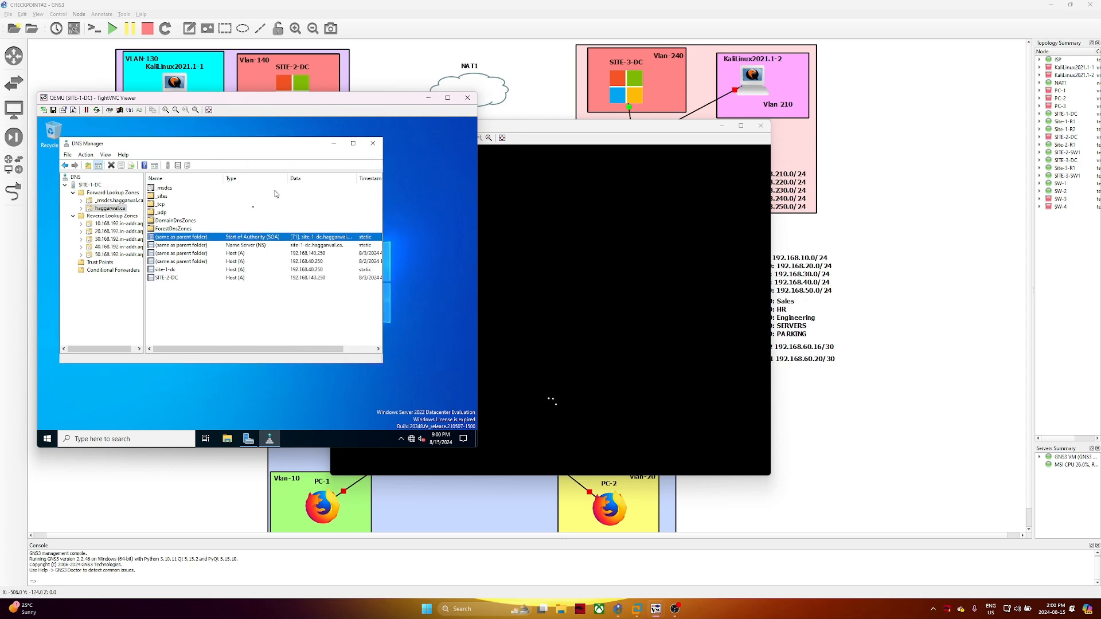
click(297, 317)
Bring up SITE-3-DC's console and send Ctrl+Alt+Delete to reach its sign-in screen
click(609, 310)
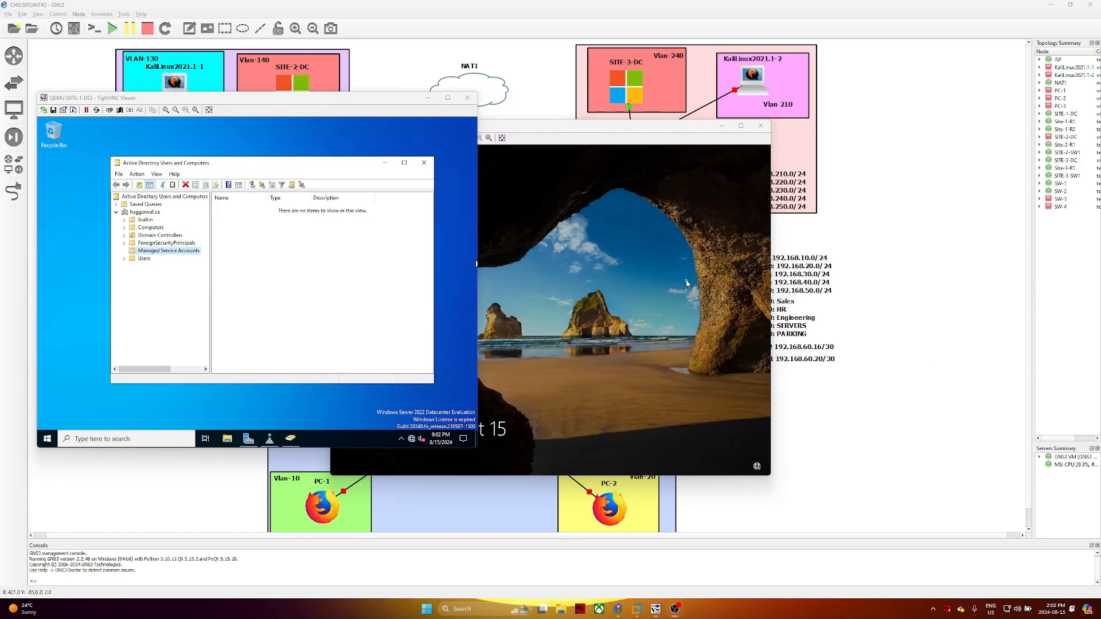
click(479, 264)
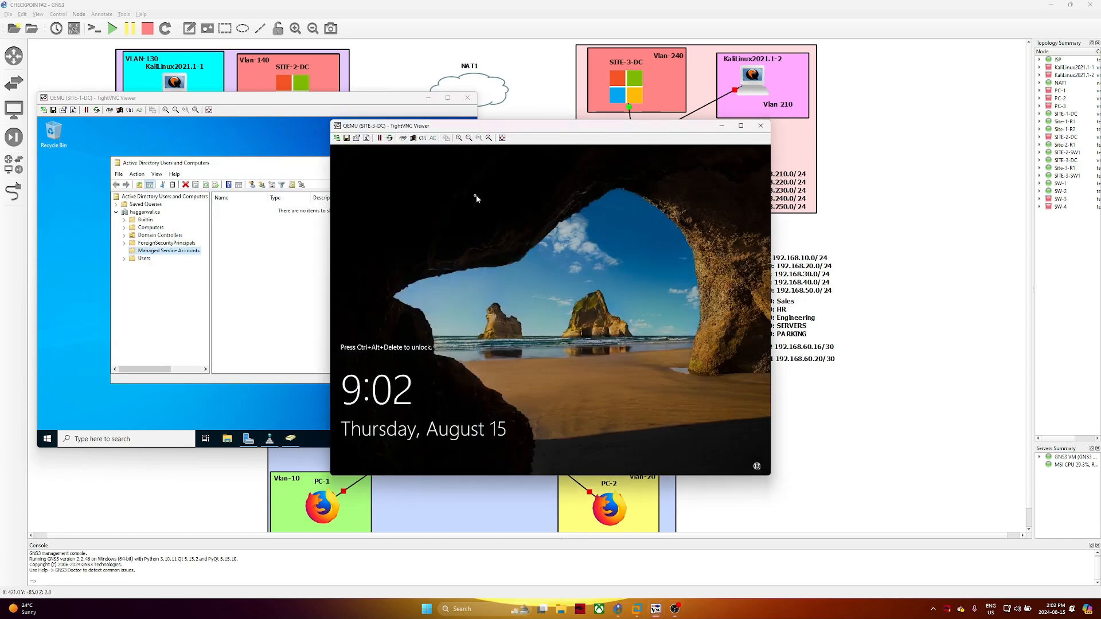
click(423, 139)
click(432, 138)
key(Delete)
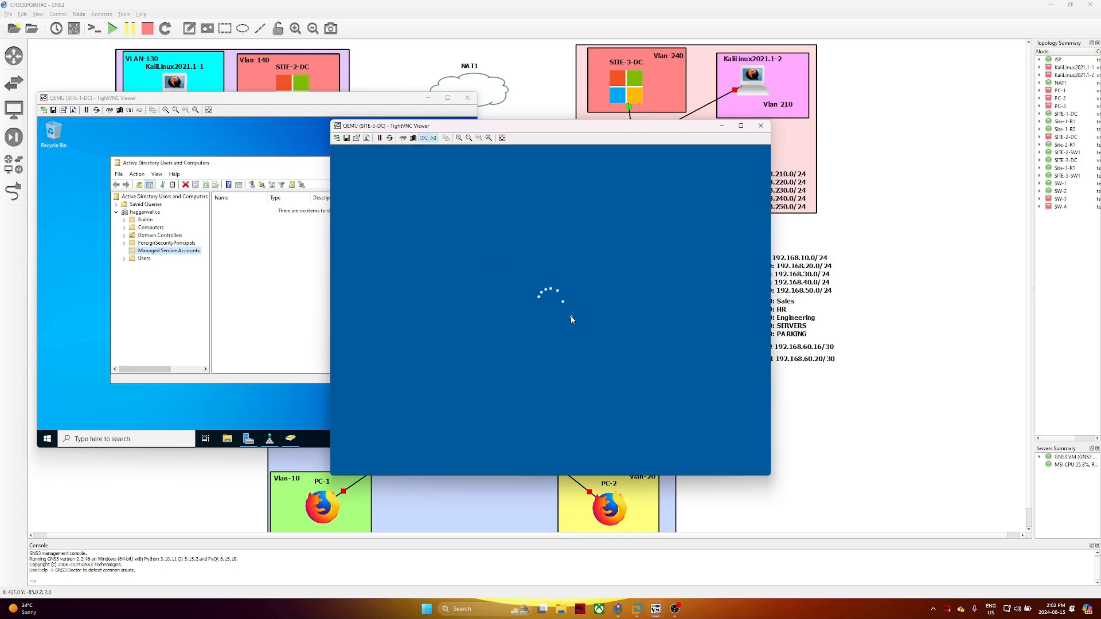
click(422, 138)
List Domain Controllers in SITE-1-DC's Users and Computers, then sign in to SITE-3-DC as Administrator
click(143, 258)
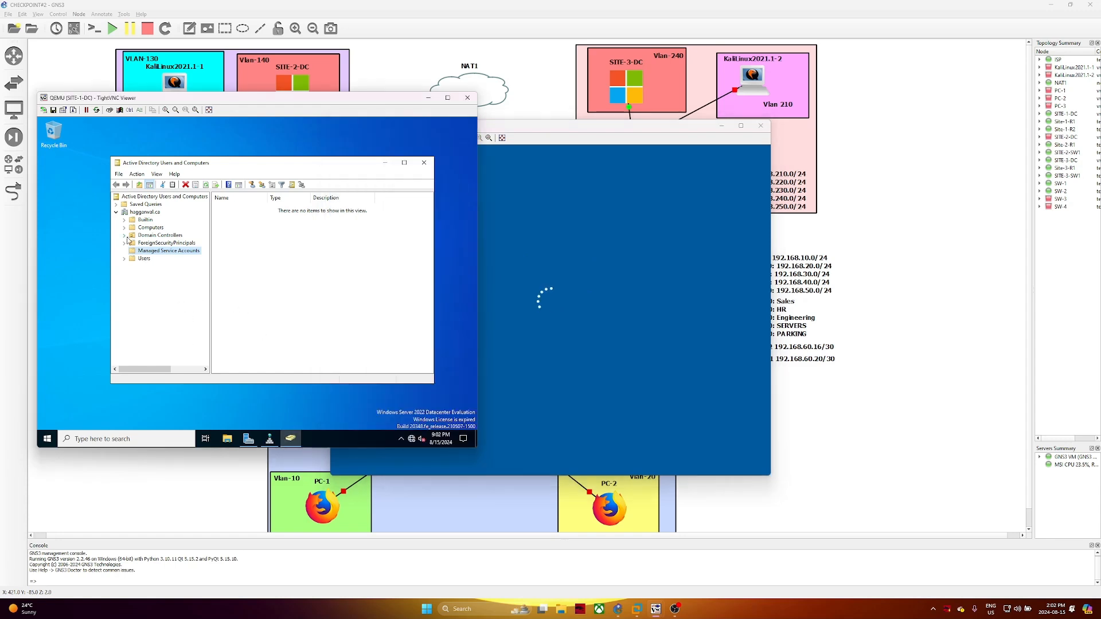
click(163, 238)
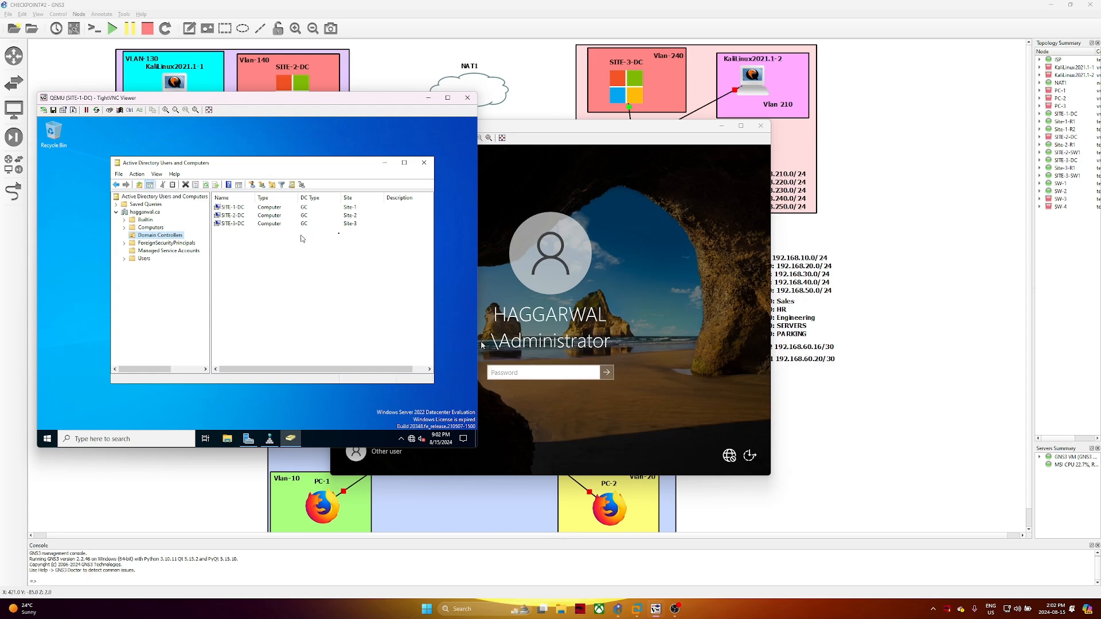
click(507, 374)
text(P)
text(•••••••••)
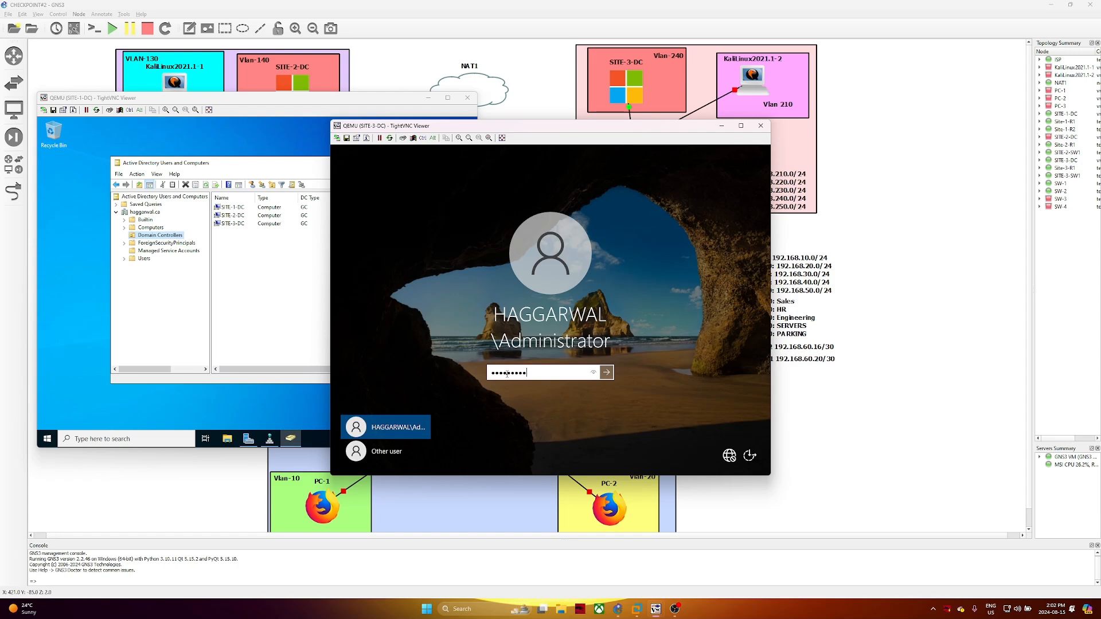
key(Return)
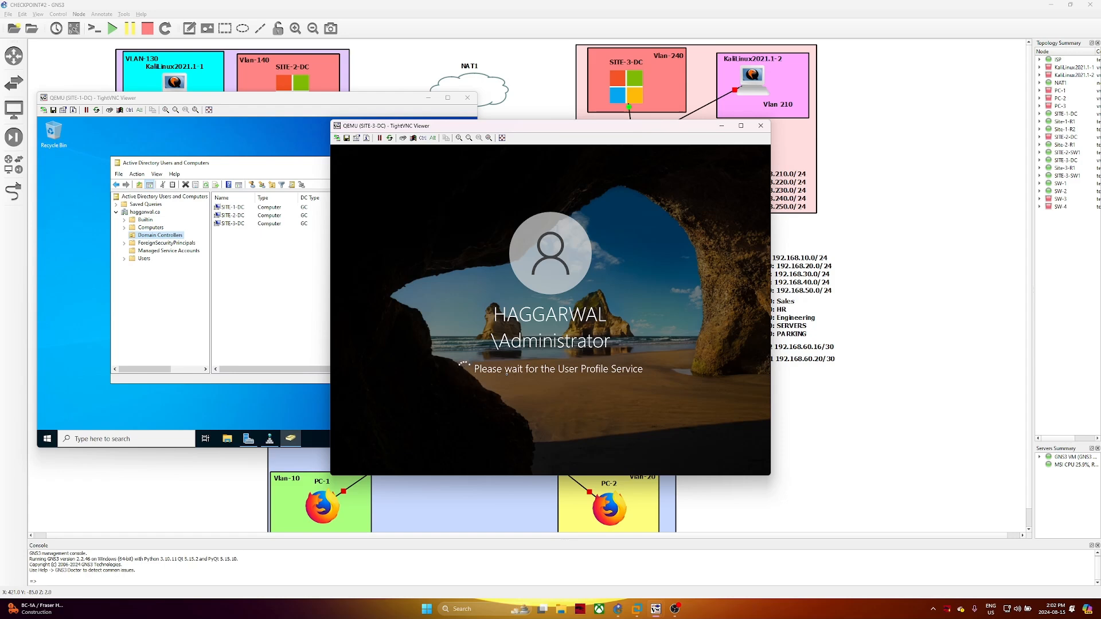
Rearrange the session windows, close Users and Computers, and launch Group Policy Management
drag(442, 129, 591, 102)
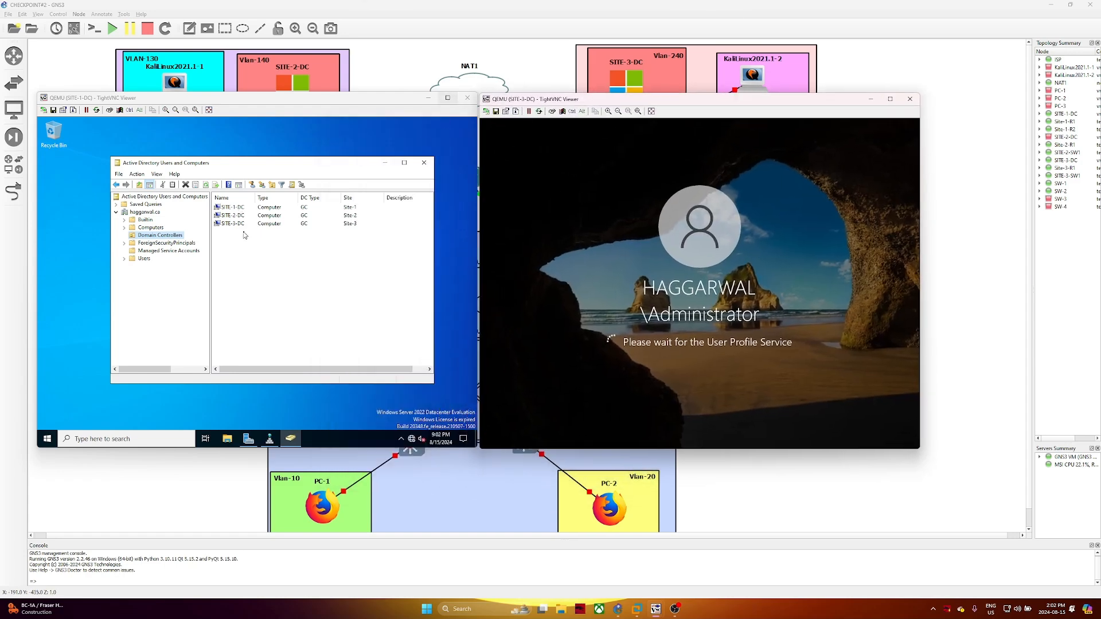
click(417, 145)
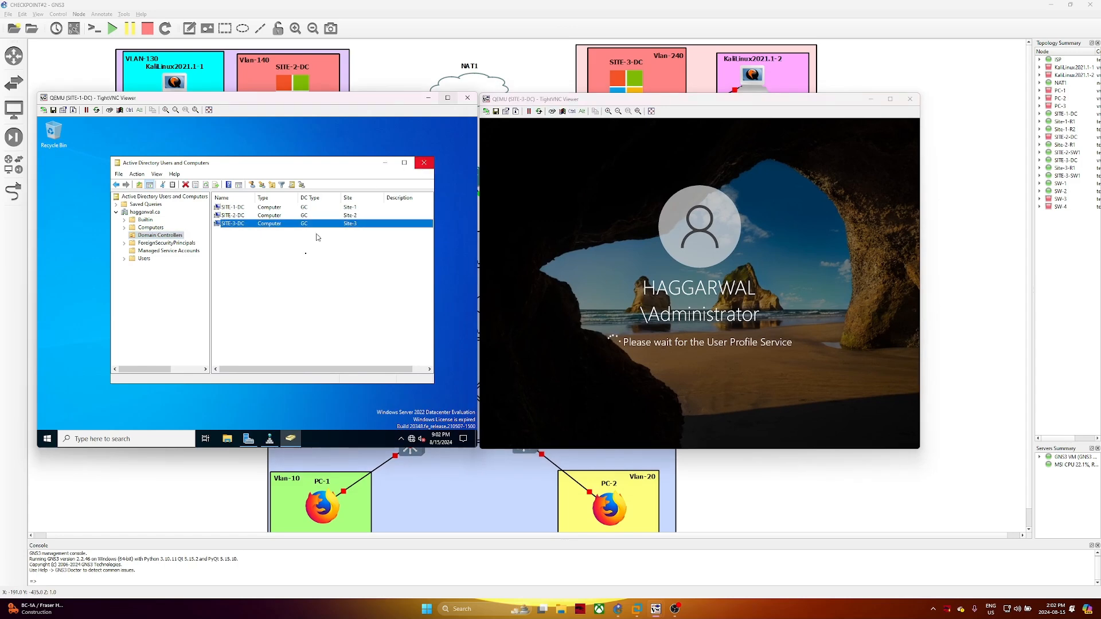
drag(350, 103, 355, 139)
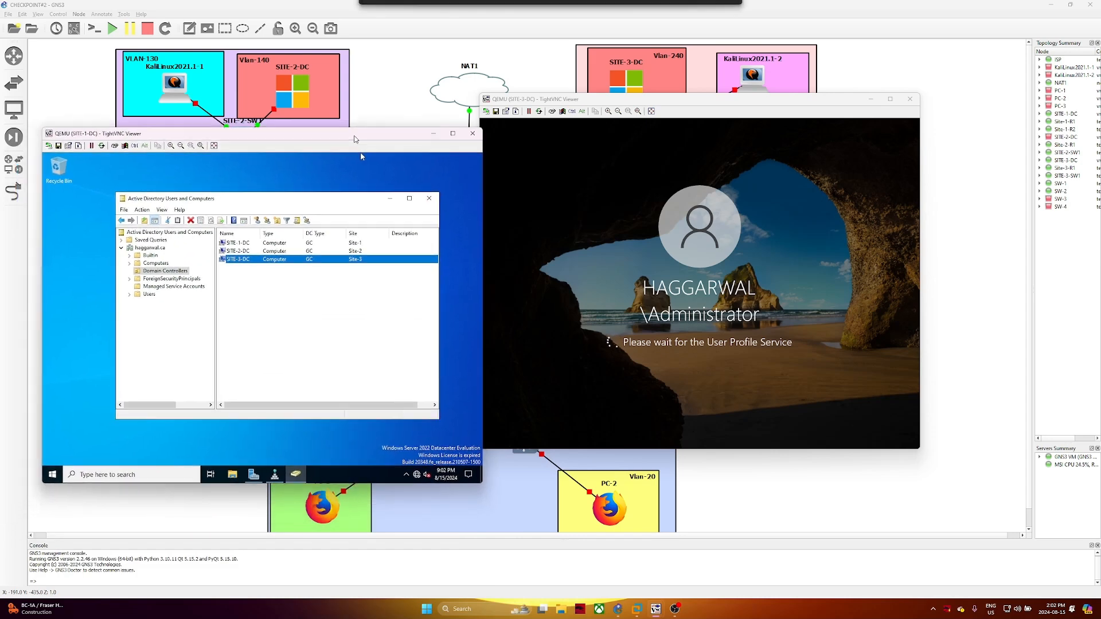
click(391, 197)
double_click(234, 295)
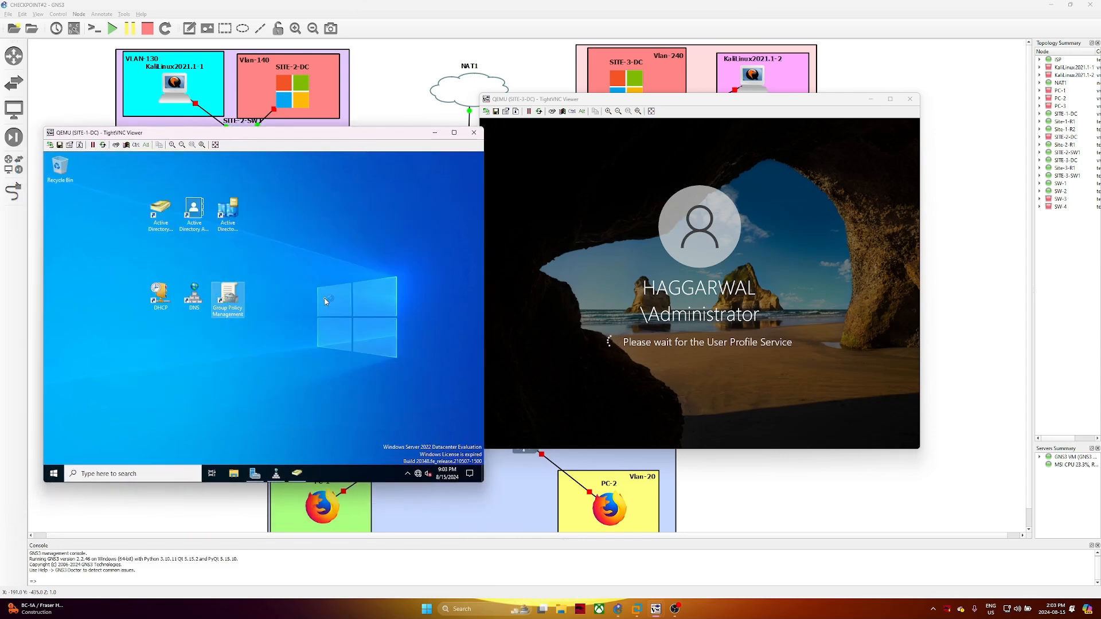
Open DNS Manager, close Group Policy Management, and show the haggarwal.ca forward lookup zone
click(276, 474)
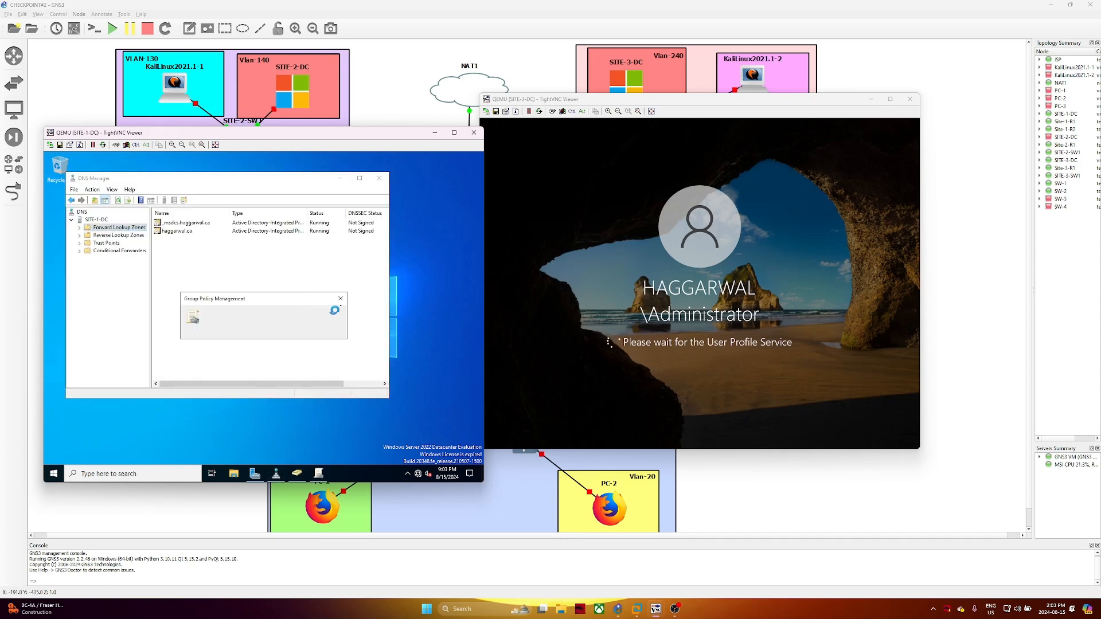
click(341, 299)
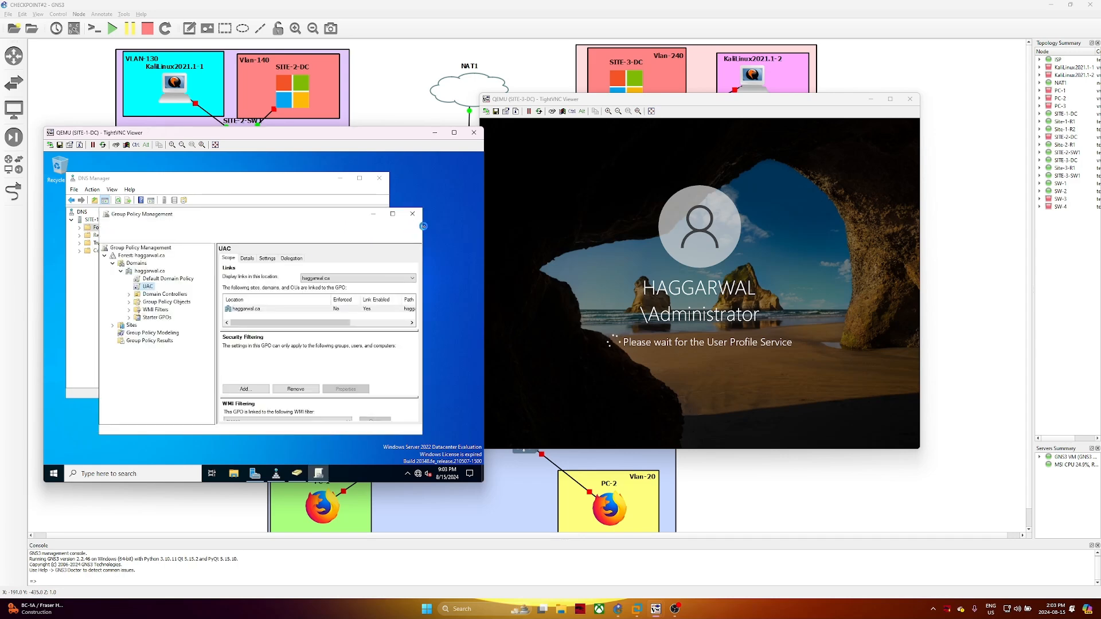
click(412, 214)
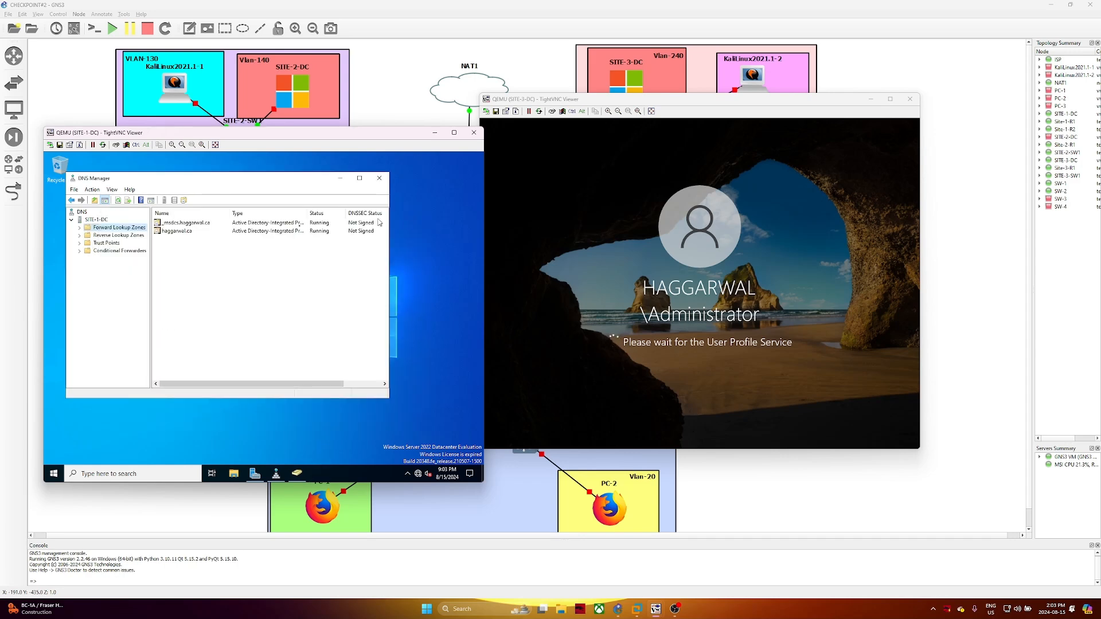
click(79, 228)
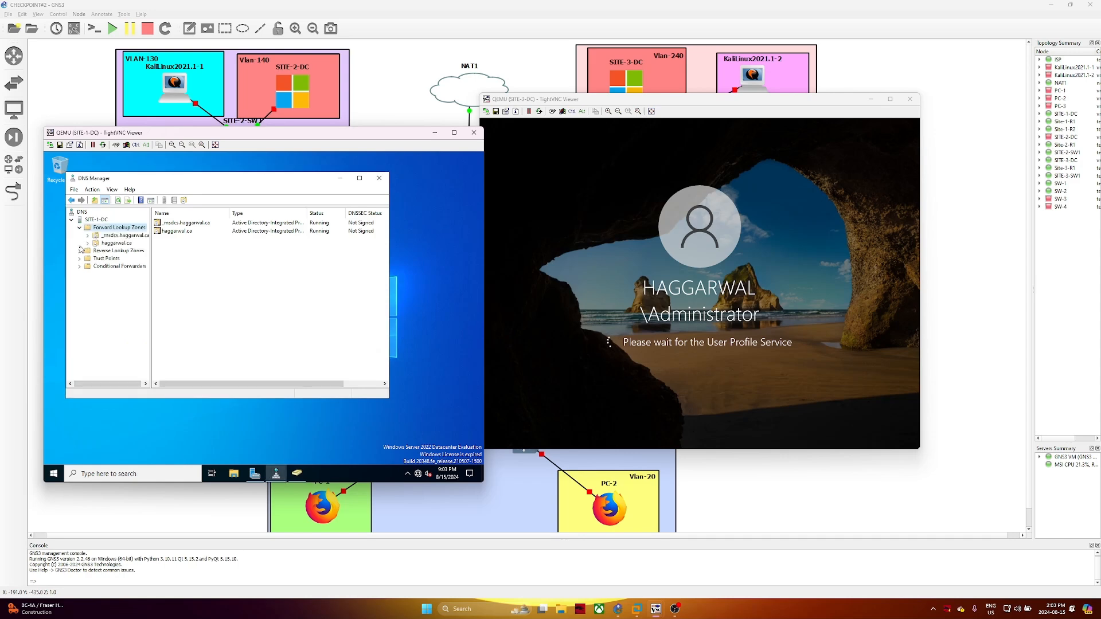
click(116, 243)
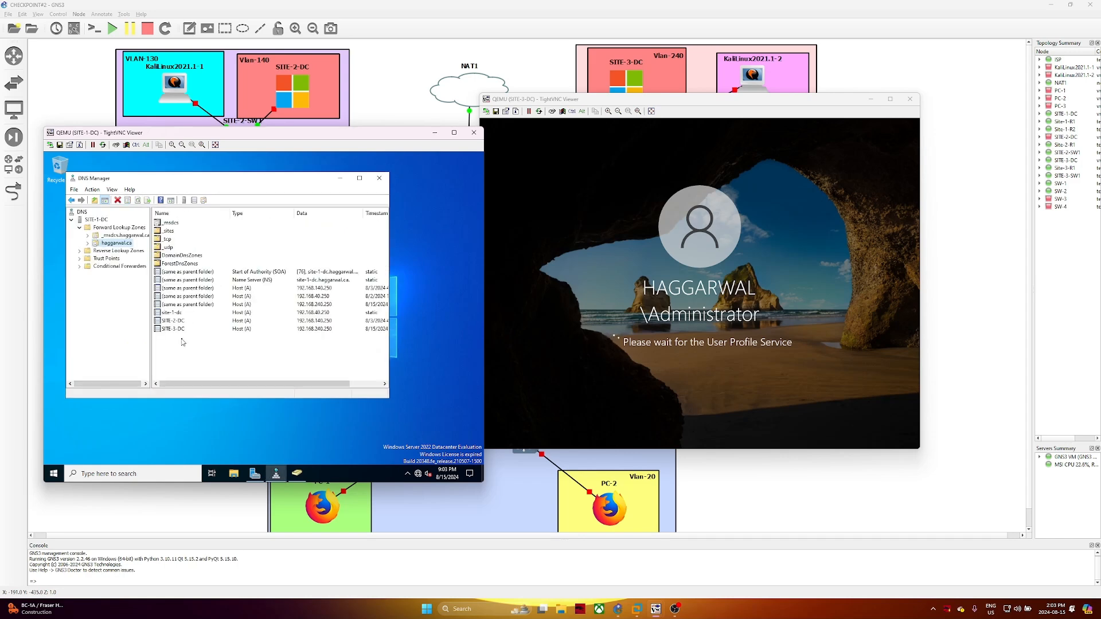
Compare SITE-3-DC's 192.168.240.250 host record with the site-1-dc record
click(215, 329)
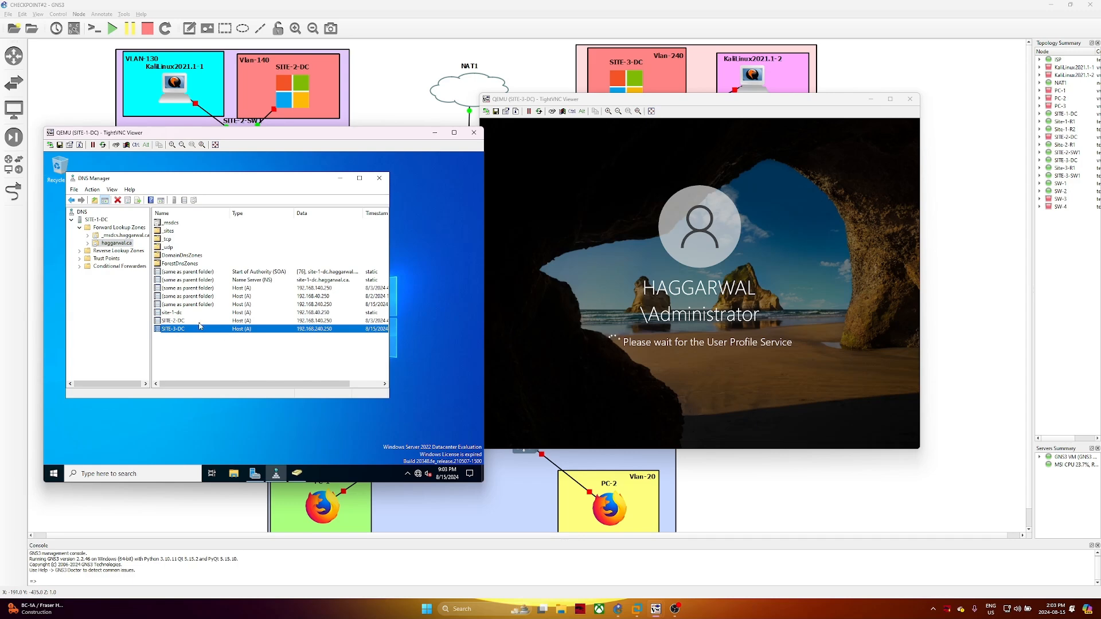
click(197, 305)
click(330, 331)
click(190, 314)
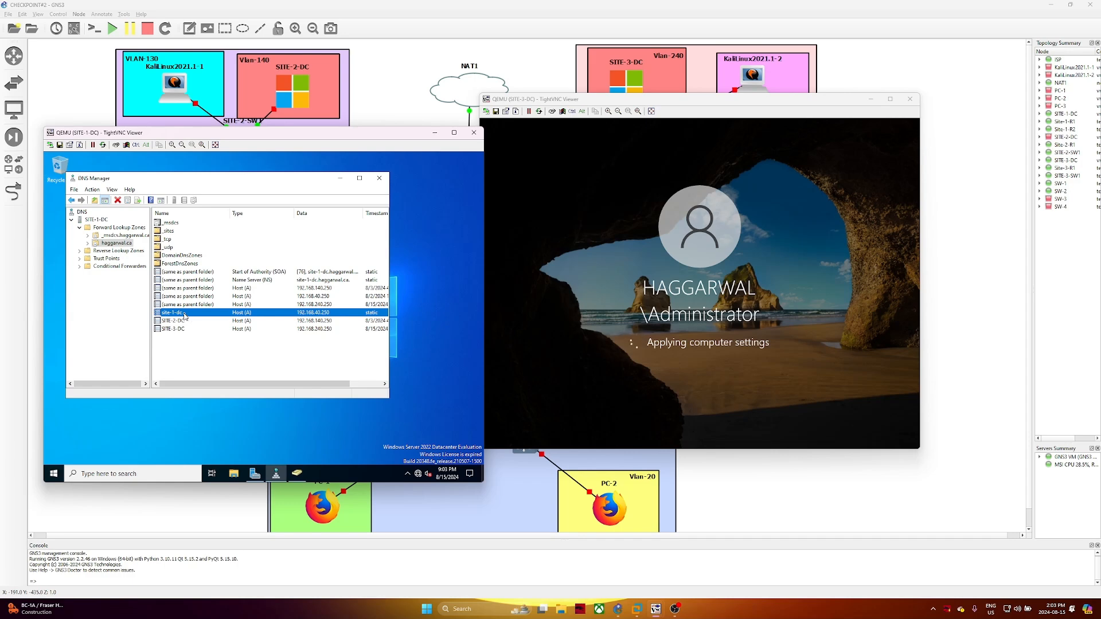
click(214, 359)
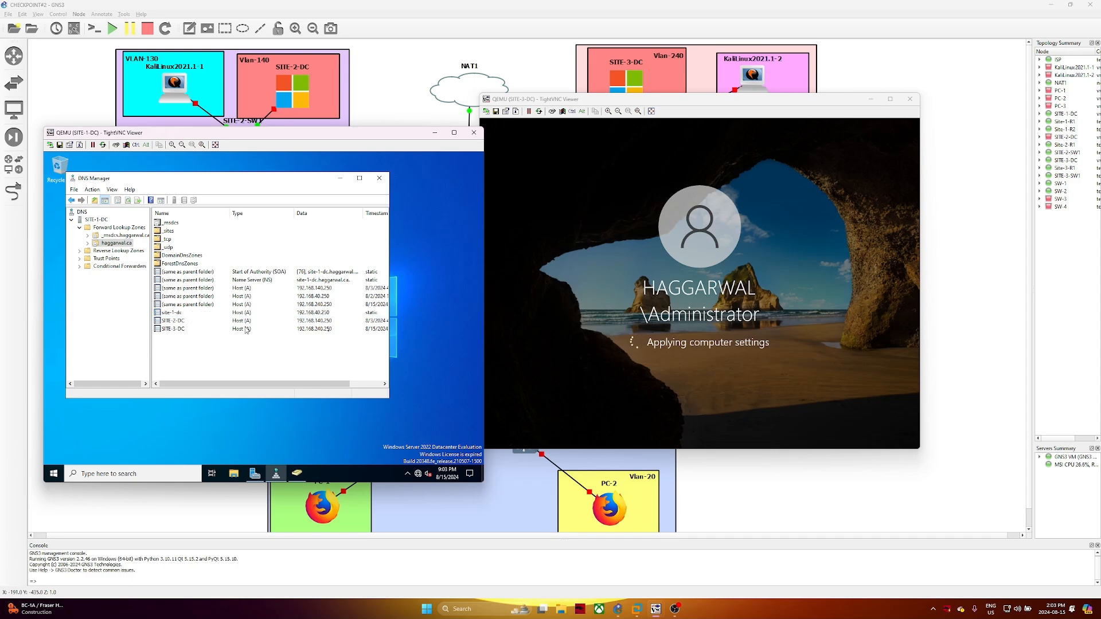
Switch between the SITE-3-DC, GNS3 and SITE-1-DC windows and move the SITE-3-DC viewer right
click(482, 342)
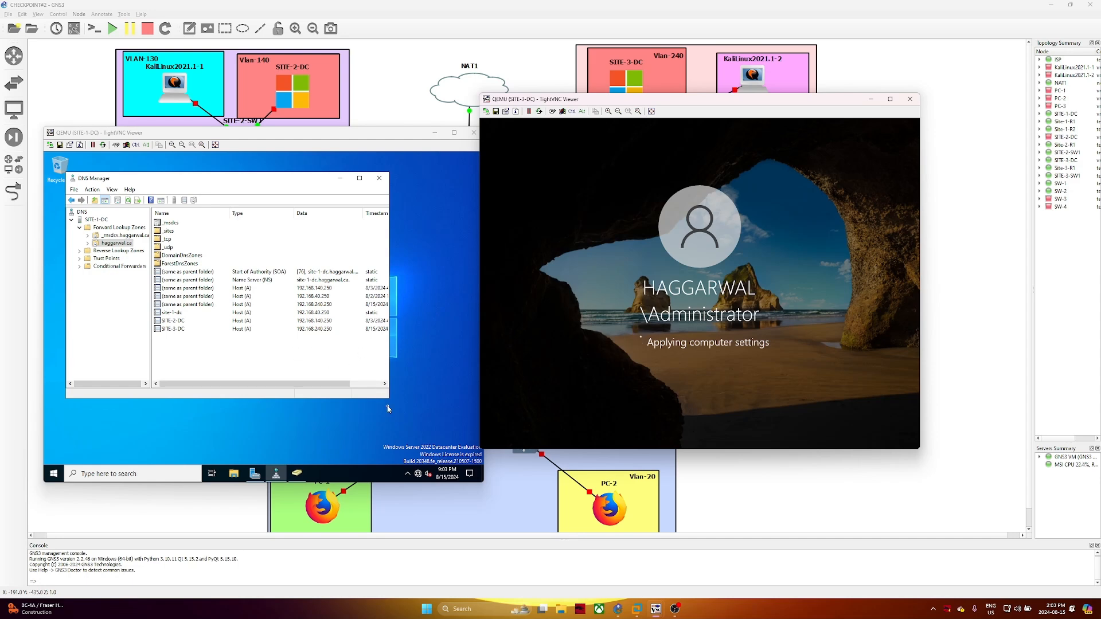
click(500, 489)
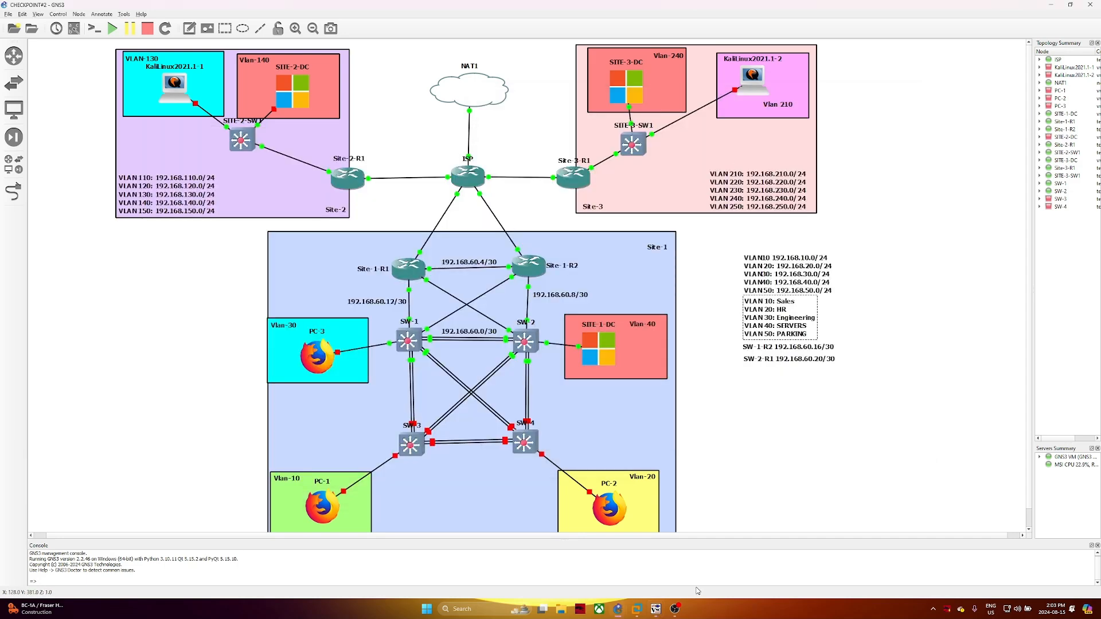
mouse_move(657, 609)
click(694, 565)
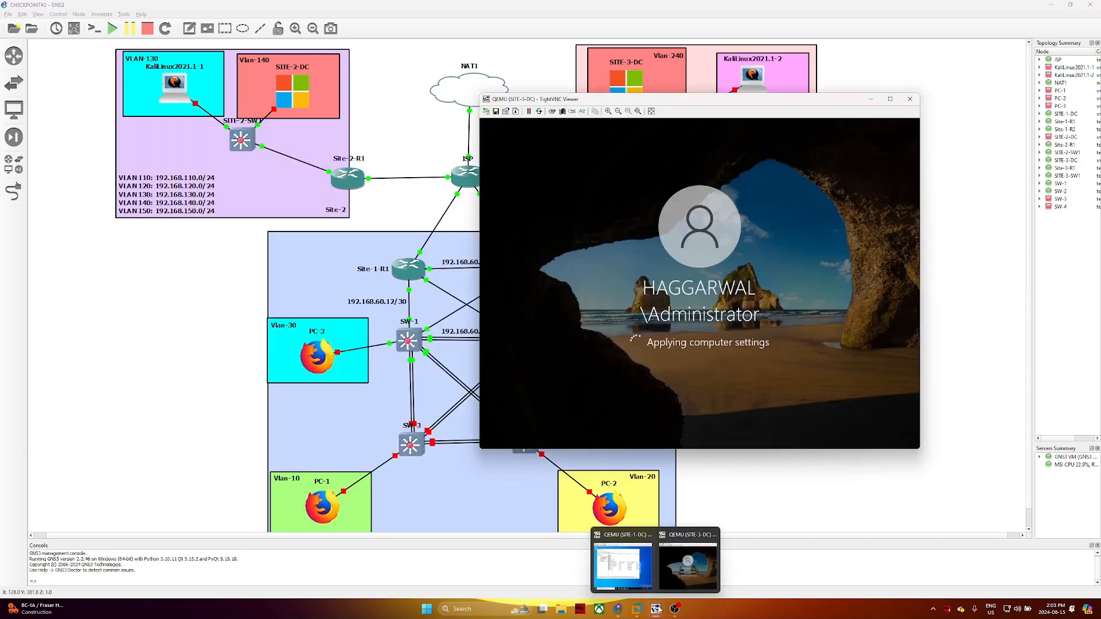
click(642, 584)
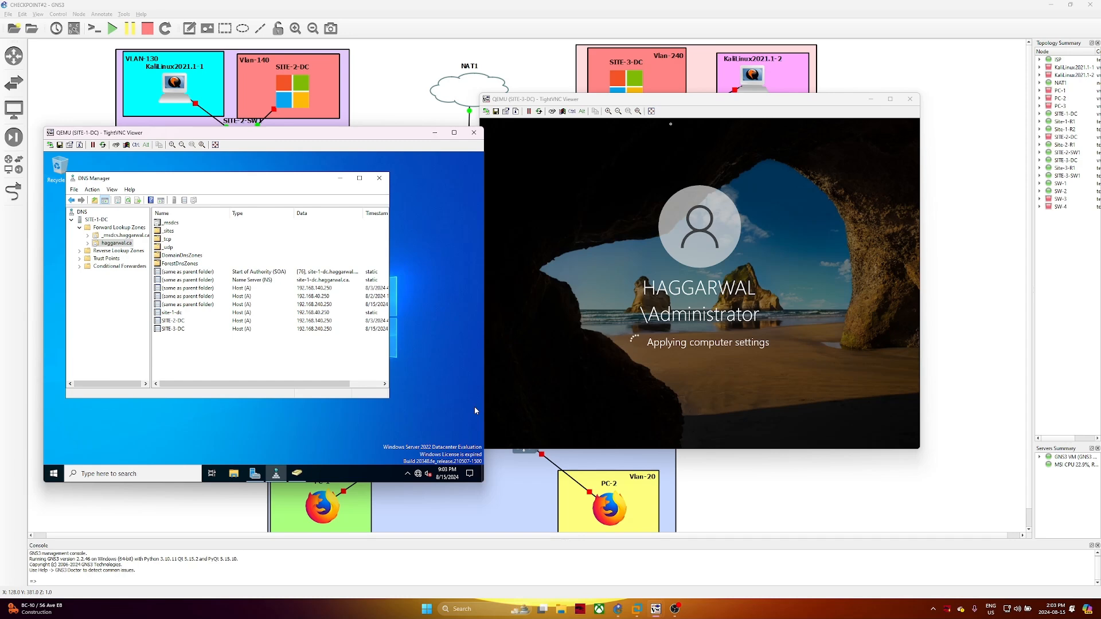
drag(669, 101, 705, 136)
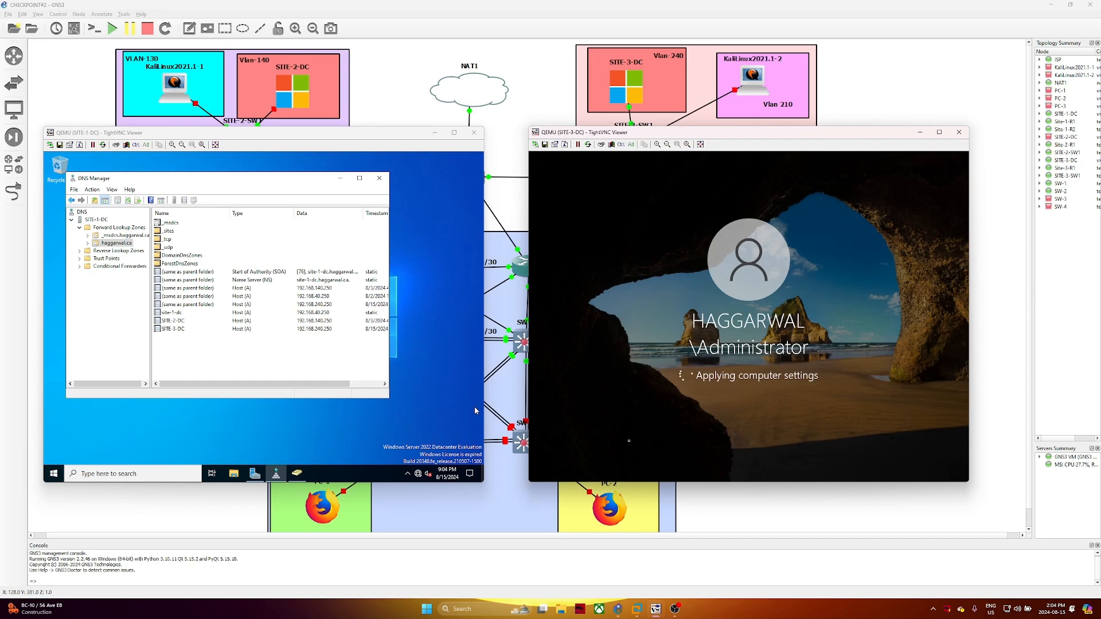
Close DNS Manager and browse the IPv4 node of the site-1-dc.haggarwal.ca DHCP server
click(379, 178)
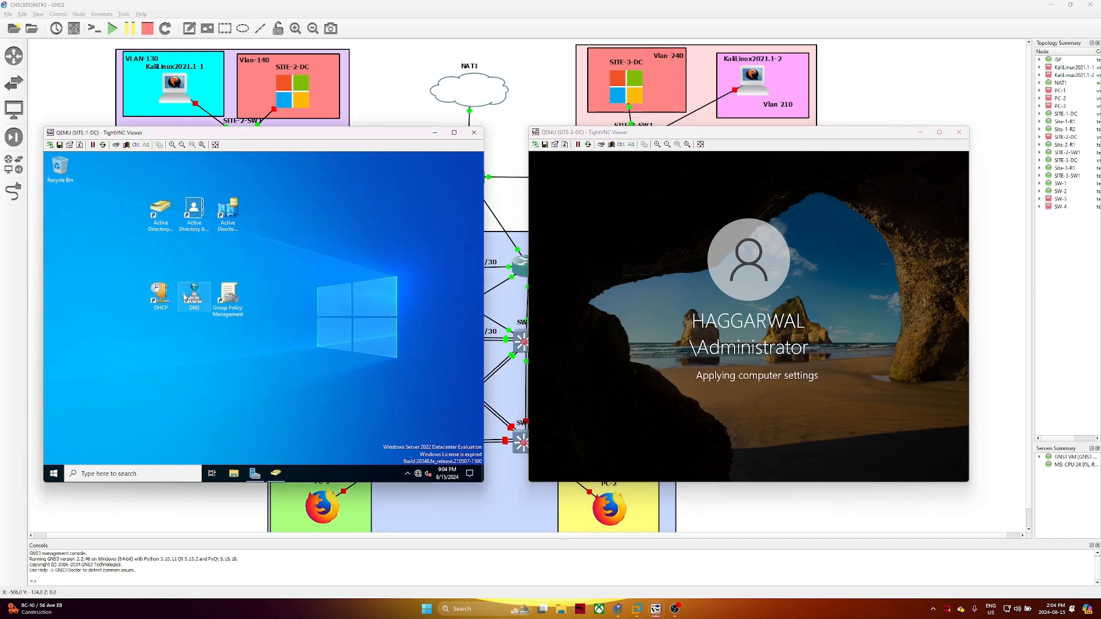
double_click(154, 302)
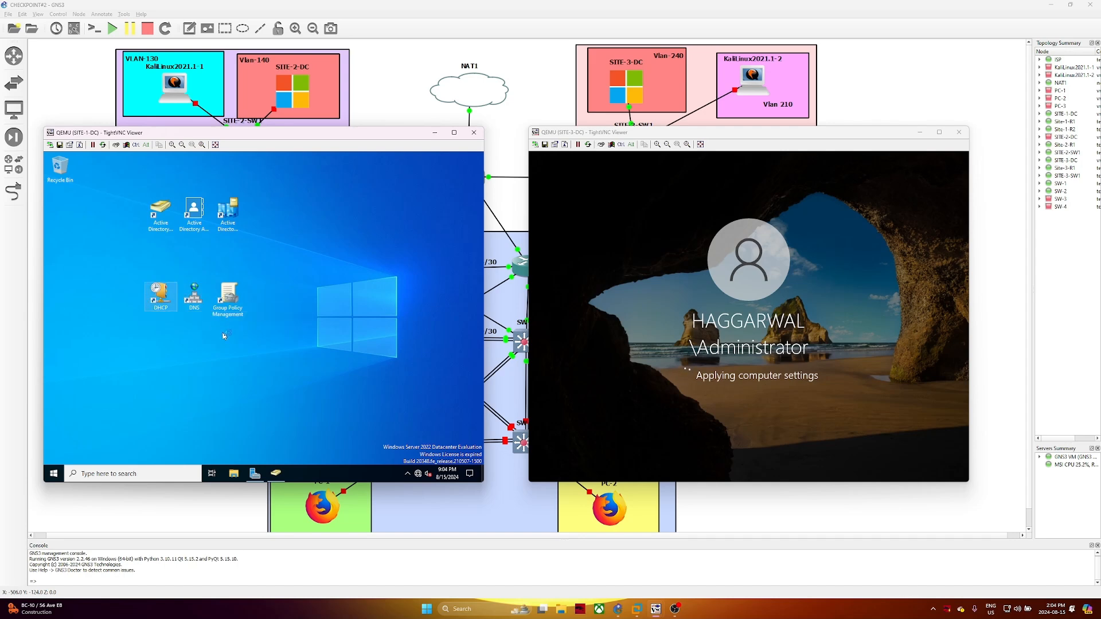
click(207, 409)
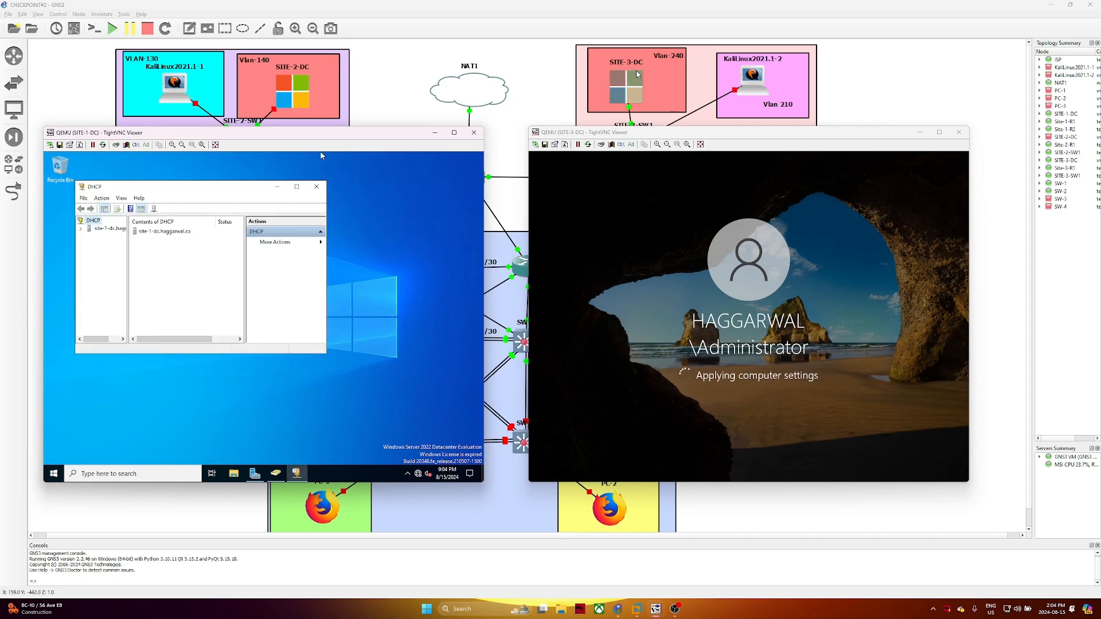
click(80, 229)
double_click(107, 237)
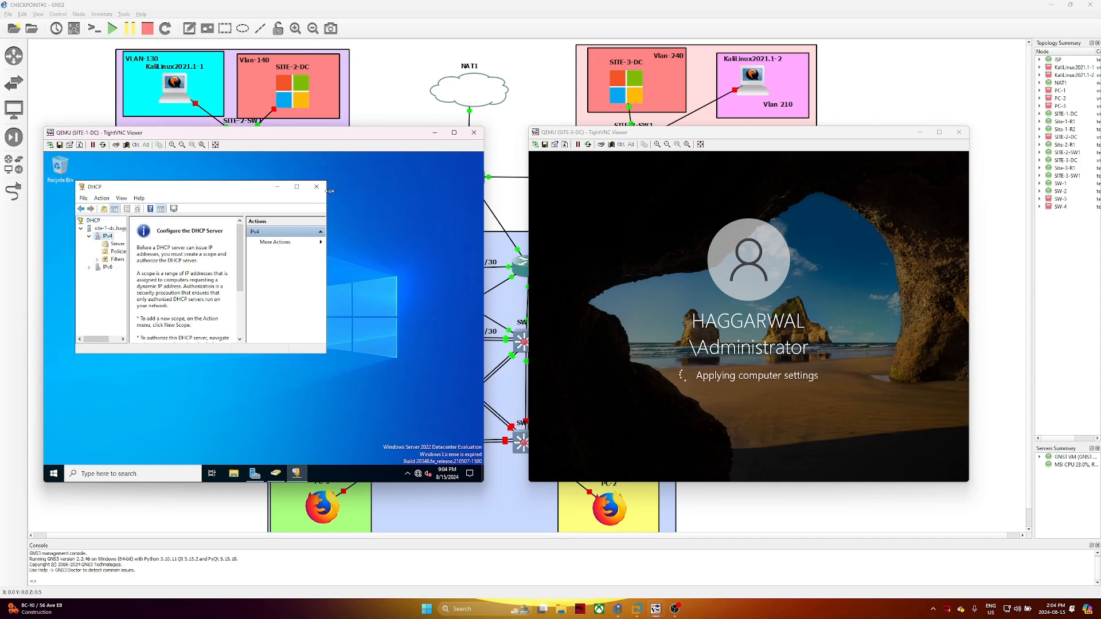
Close the DHCP console and Active Directory Users and Computers, leaving the desktop clear
click(316, 187)
click(276, 476)
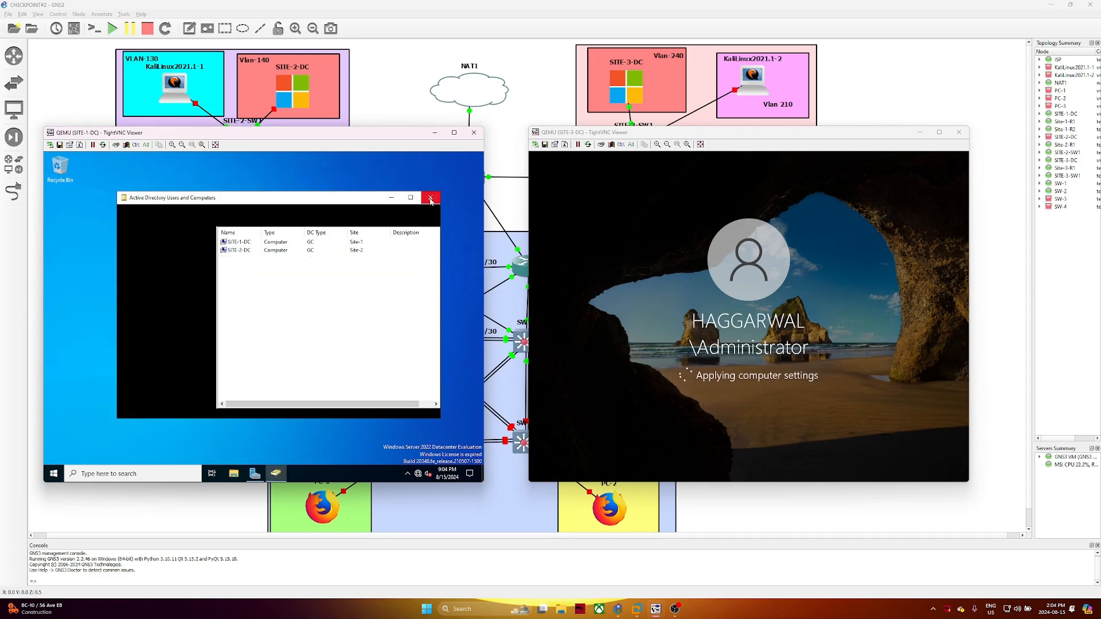
click(431, 198)
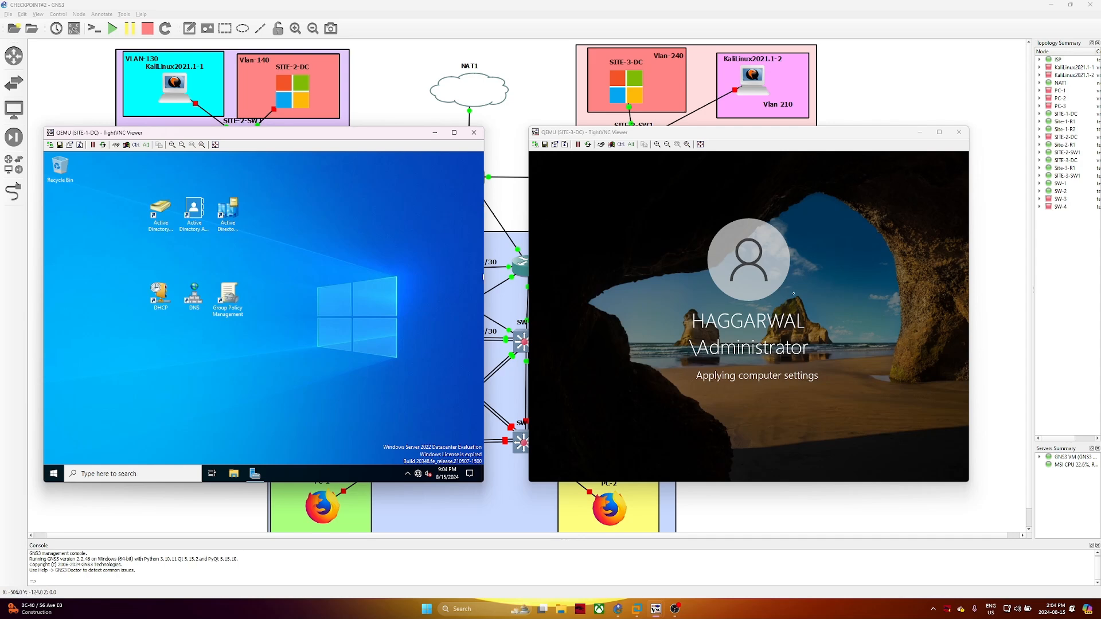